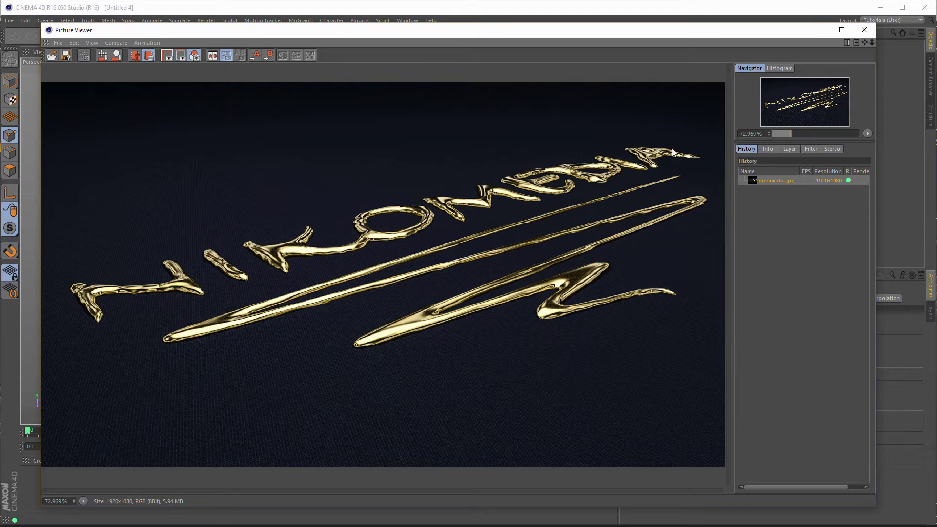
Close the Picture Viewer showing the finished gold-logo render.
click(872, 32)
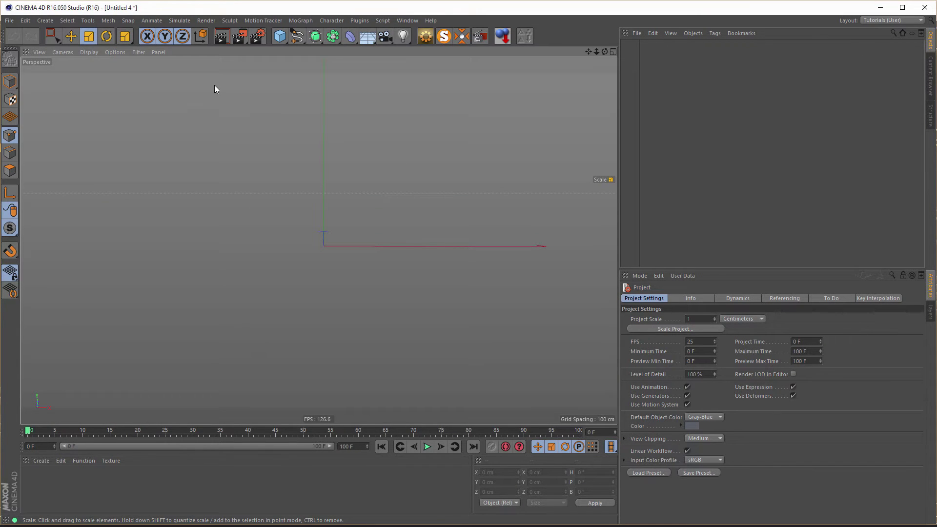
Add a Text spline and set its font to Bradley Hand ITC.
click(297, 39)
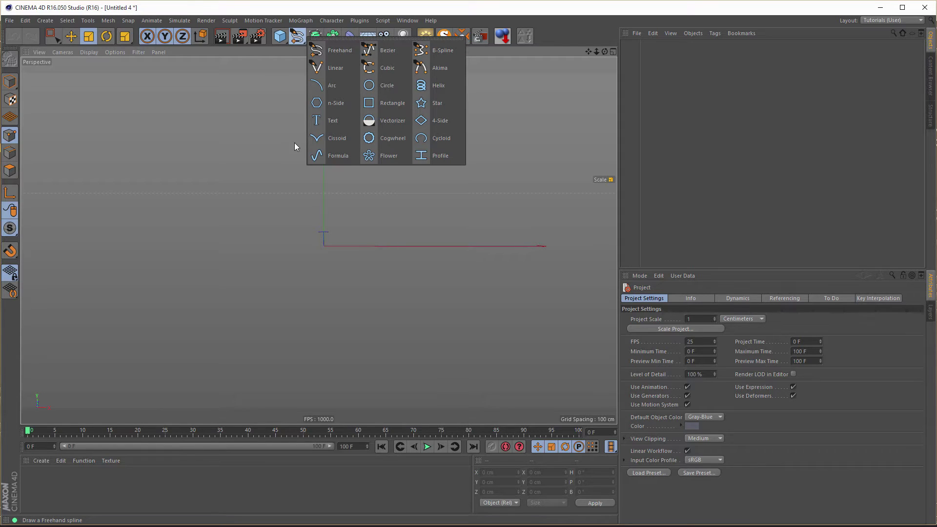
click(330, 126)
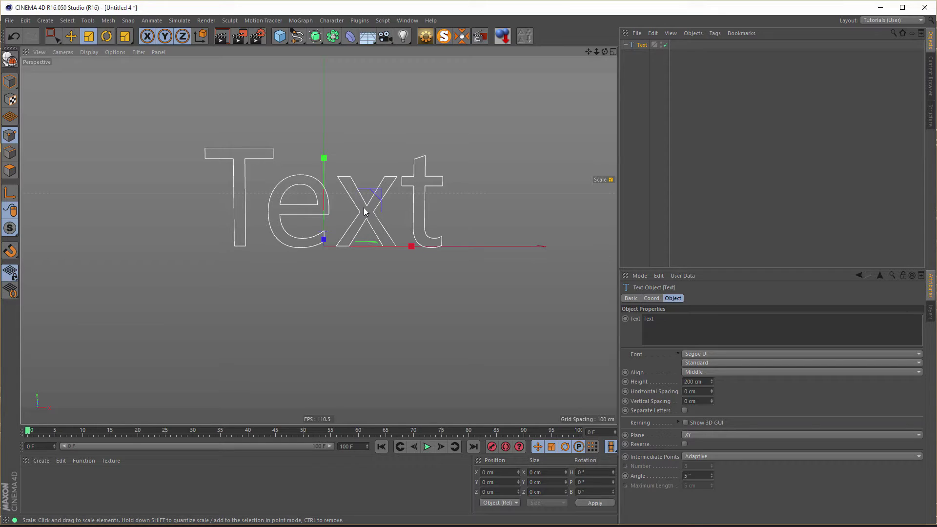
click(740, 355)
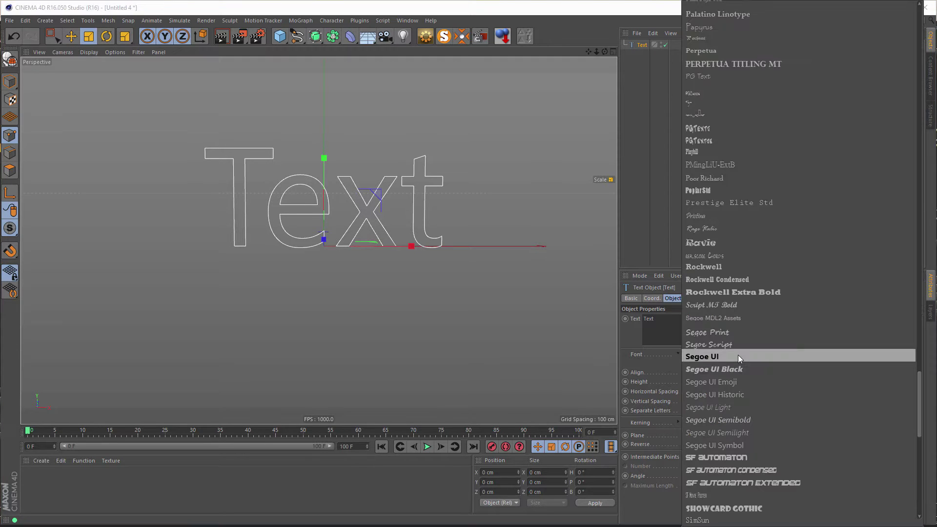
drag(920, 383, 927, 79)
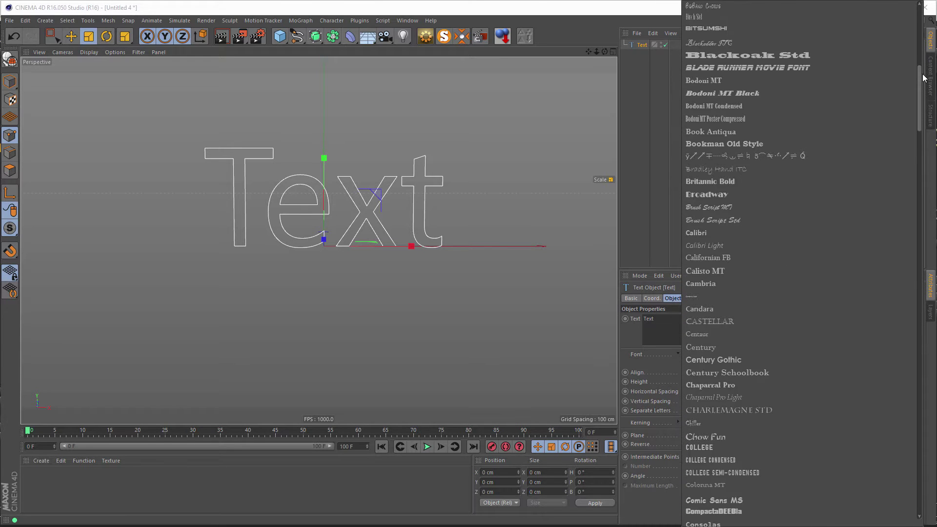
click(711, 171)
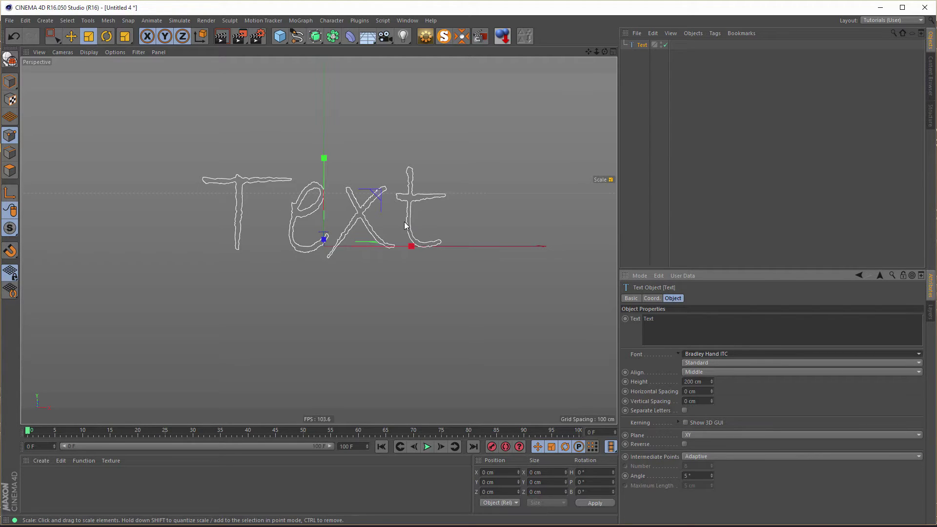
Replace the default text with 'TUTORIAL'.
drag(693, 322, 640, 336)
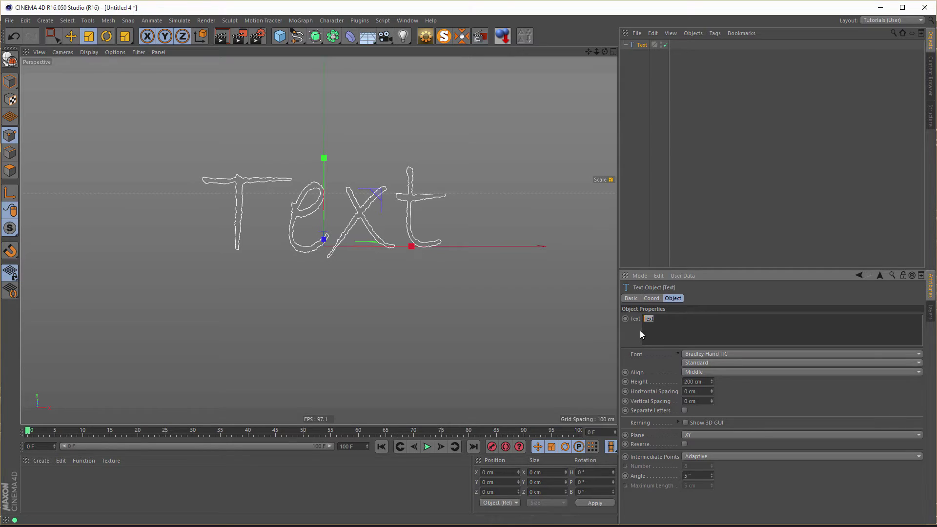
text(TUTORIAL)
click(766, 397)
scroll(467, 325, down, 3)
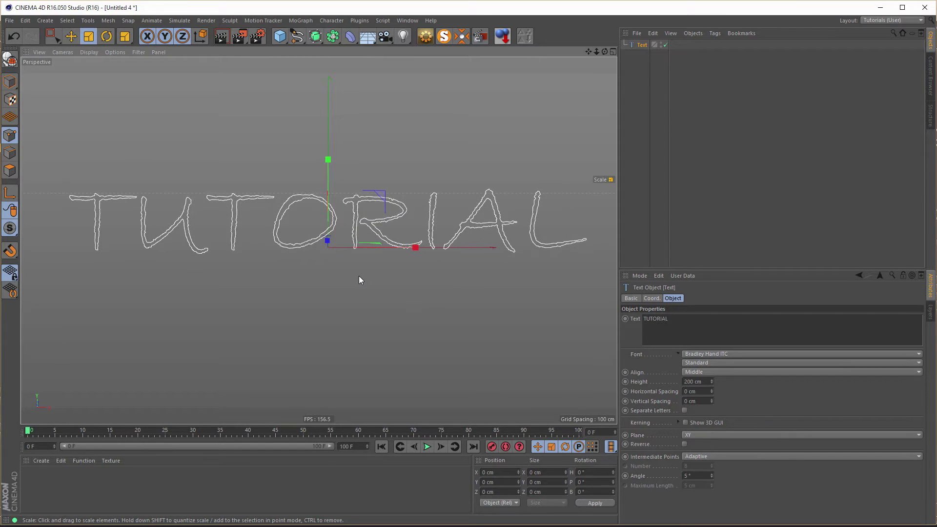
Rotate the TUTORIAL spline flat onto the ground and orbit to view it at an angle.
key(r)
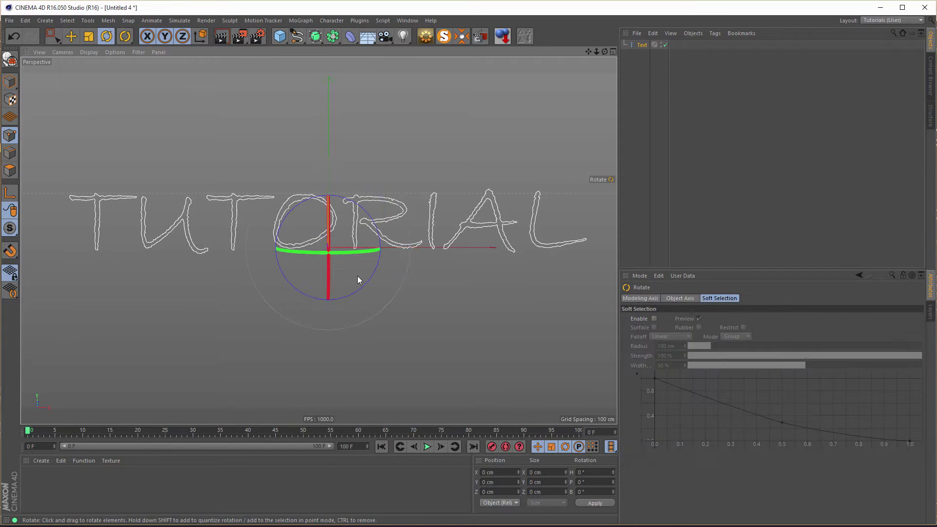
drag(331, 275, 327, 180)
middle_click(398, 293)
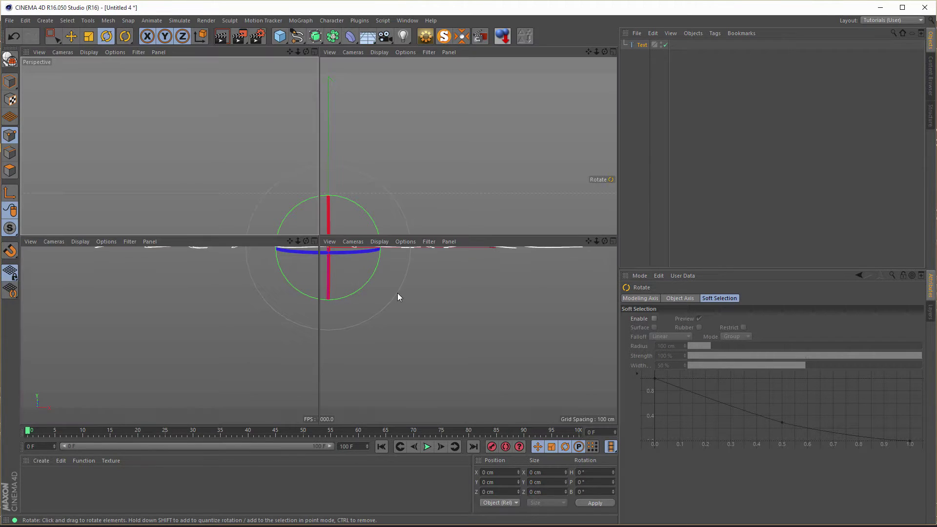
middle_click(201, 199)
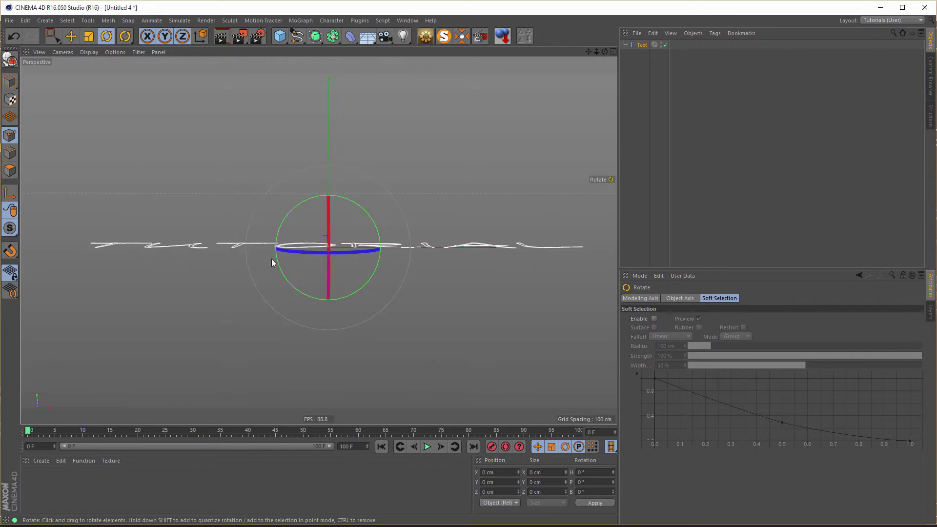
alt+drag(283, 261, 366, 205)
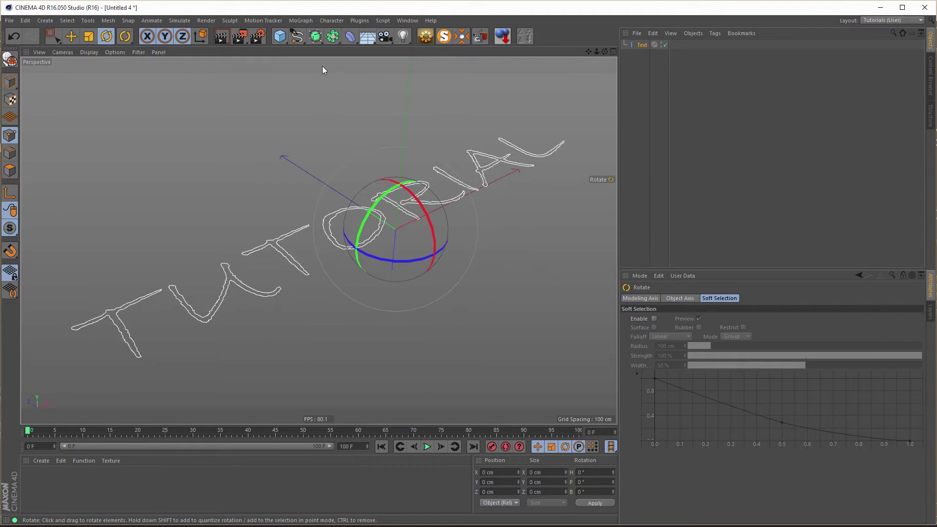
Add a Sphere and set its Type to Icosahedron.
click(282, 39)
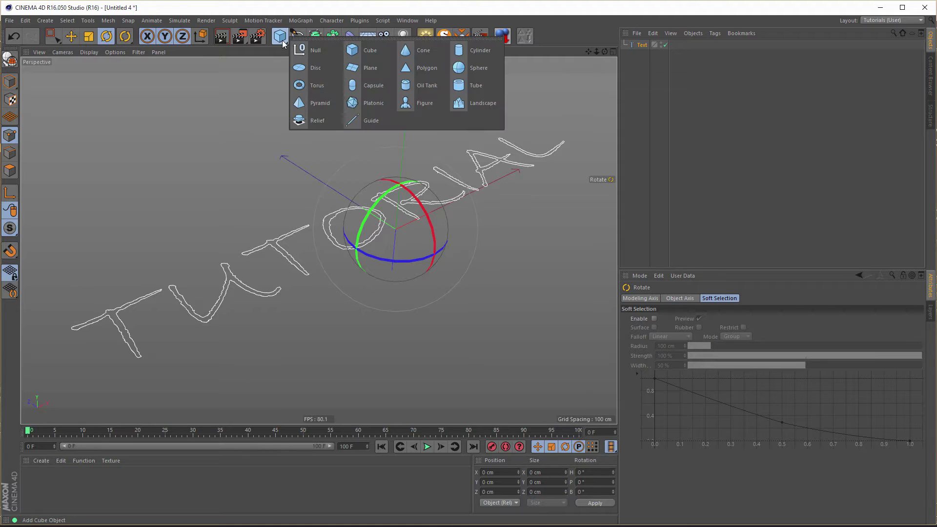
click(473, 71)
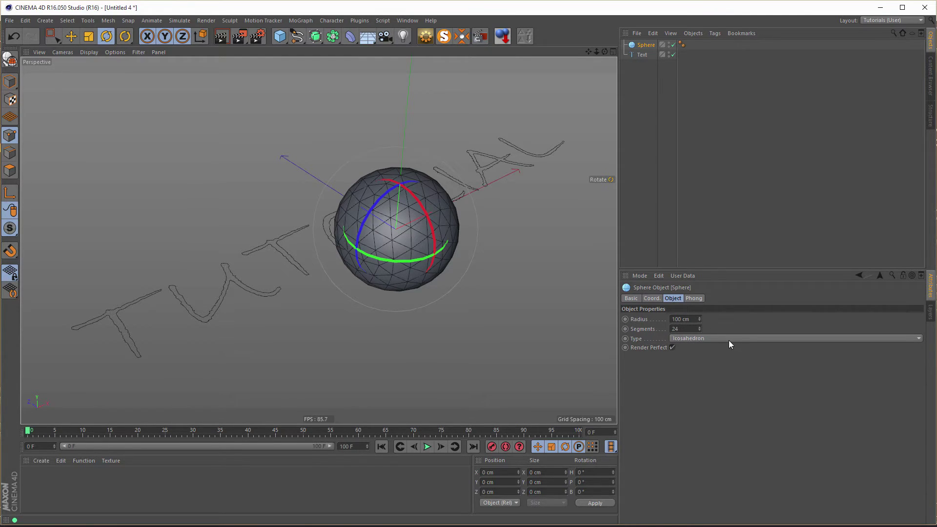
click(705, 338)
click(687, 347)
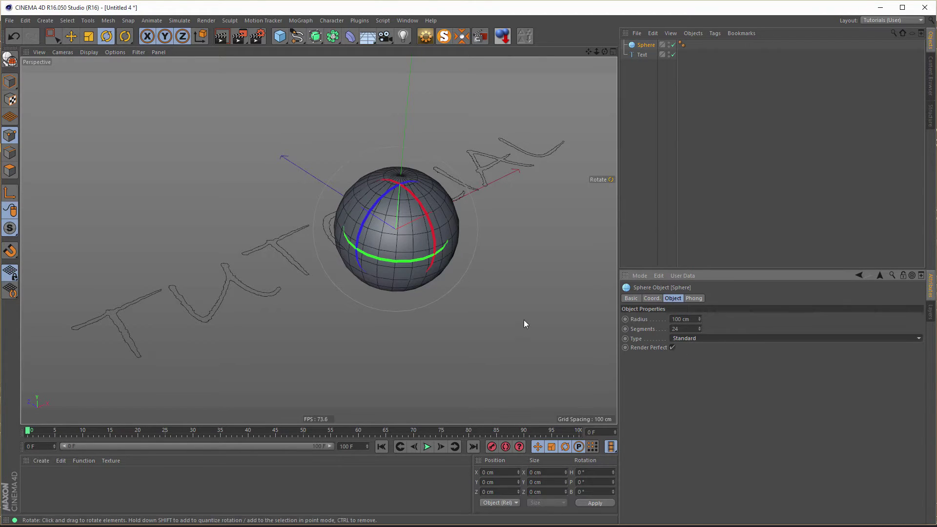
click(712, 338)
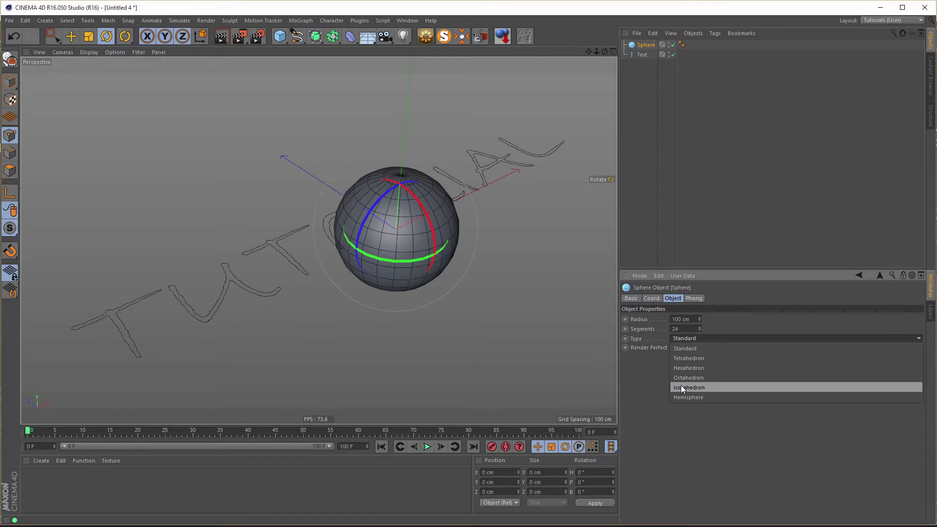
click(701, 388)
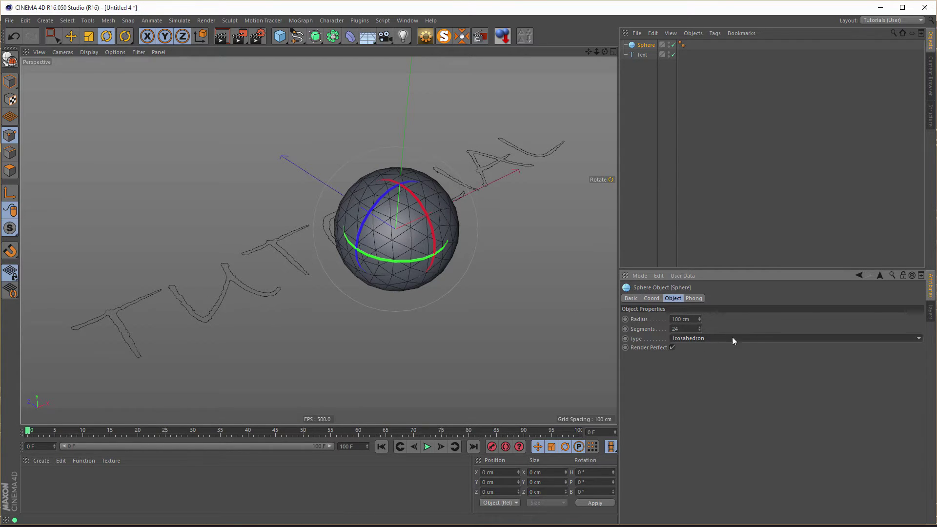
click(709, 339)
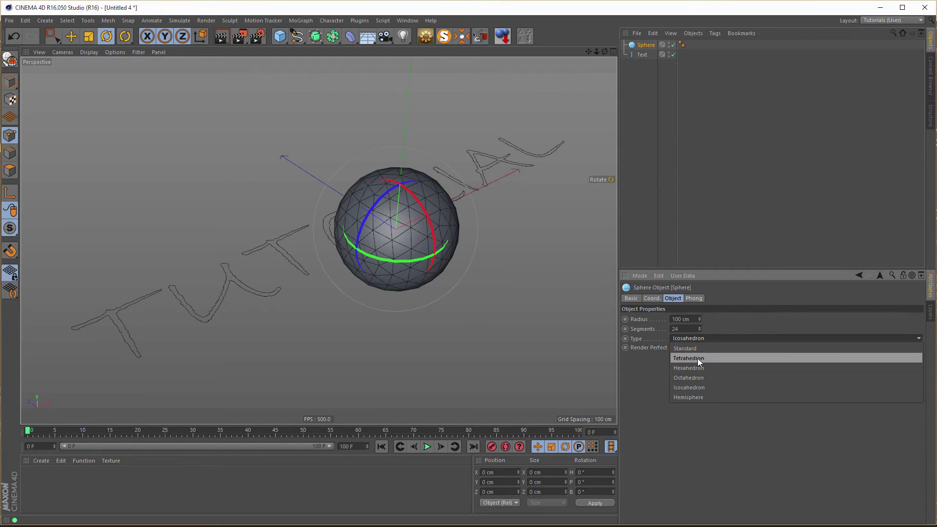
click(686, 350)
click(691, 340)
click(696, 386)
Save the sphere's settings as default with Edit > Set As Default, then reselect the sphere.
click(658, 277)
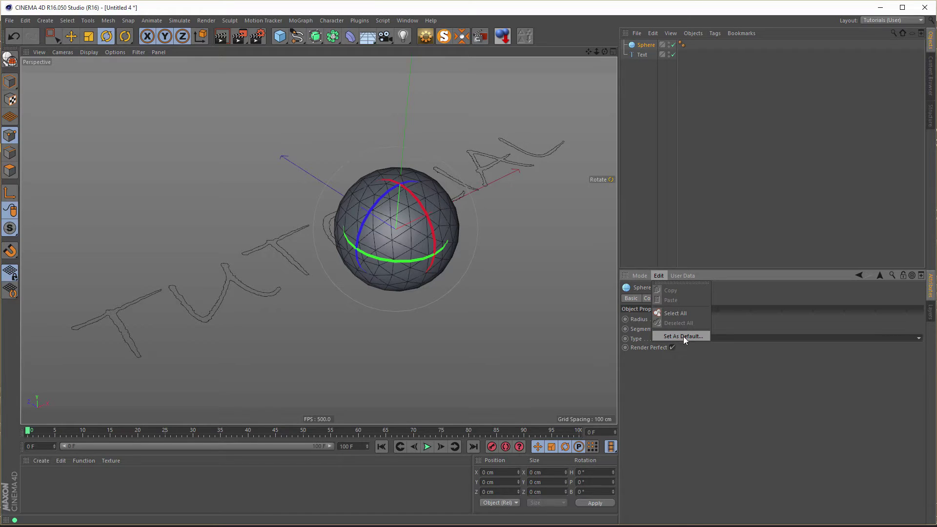
click(683, 370)
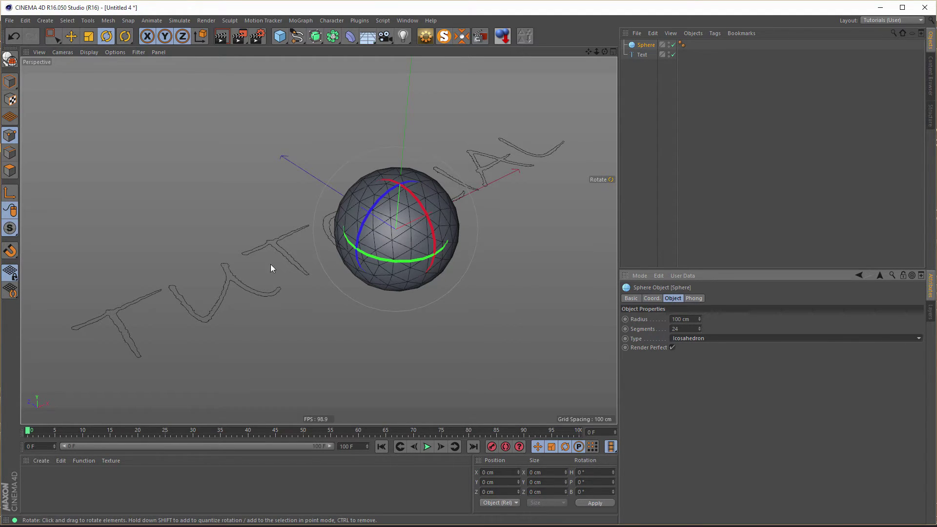
click(640, 56)
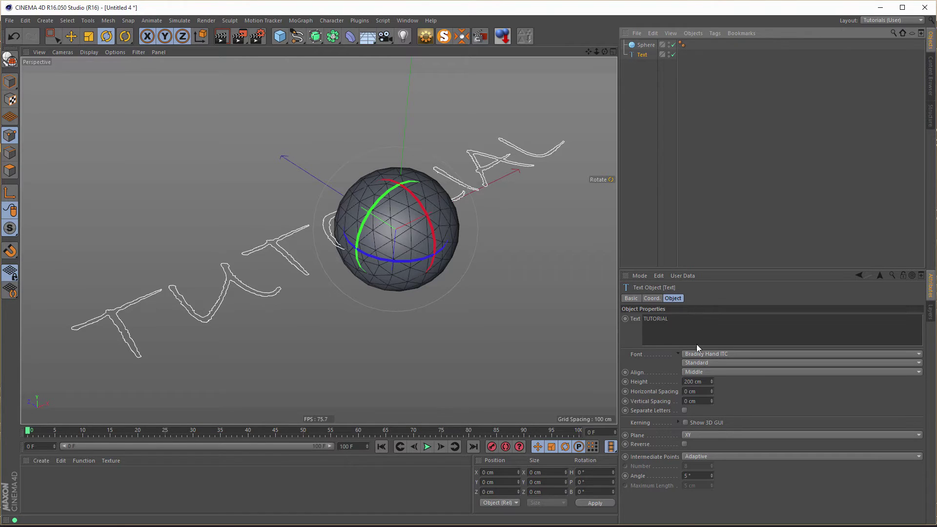
click(660, 276)
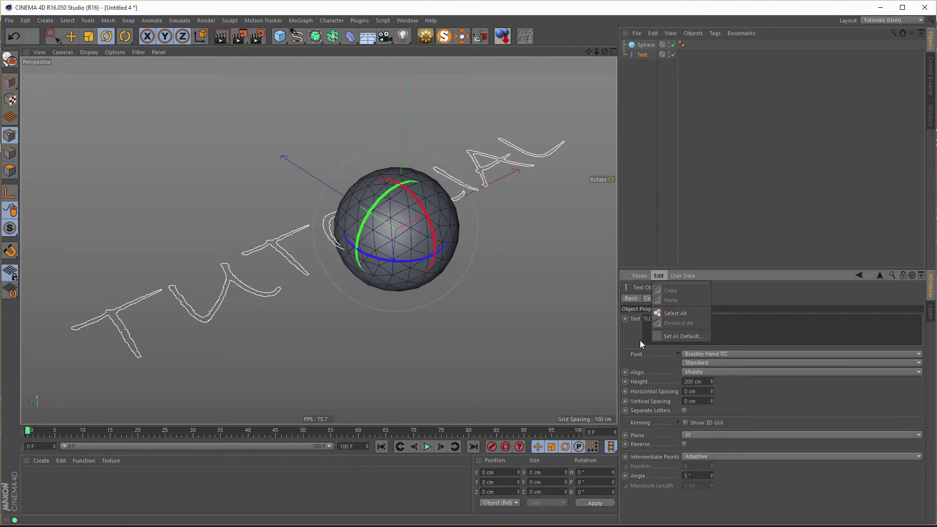
click(747, 273)
click(645, 45)
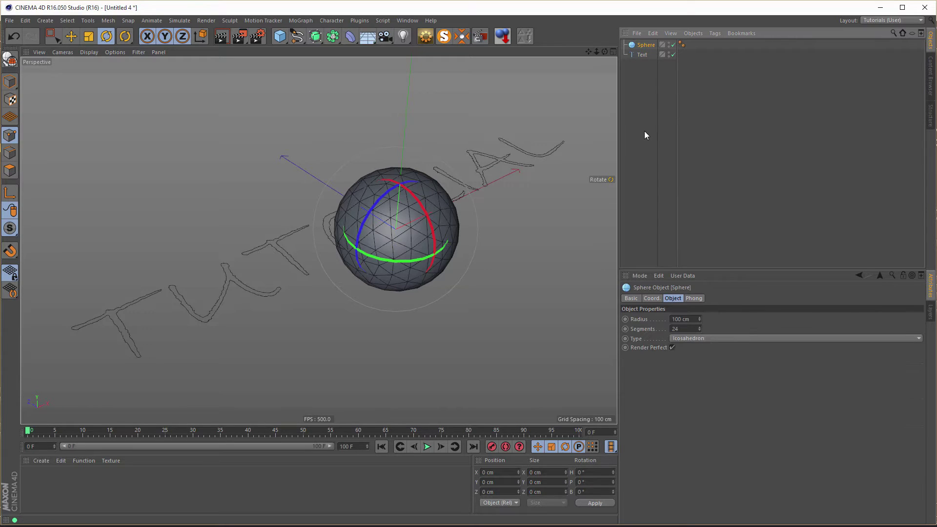
Set the sphere's Radius to 2 cm and Segments to 12.
click(694, 319)
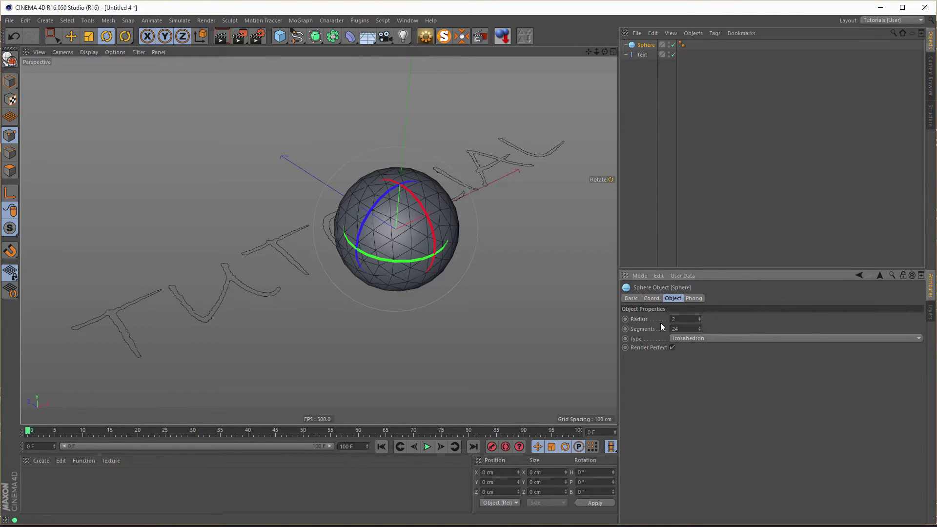
text(2)
key(Tab)
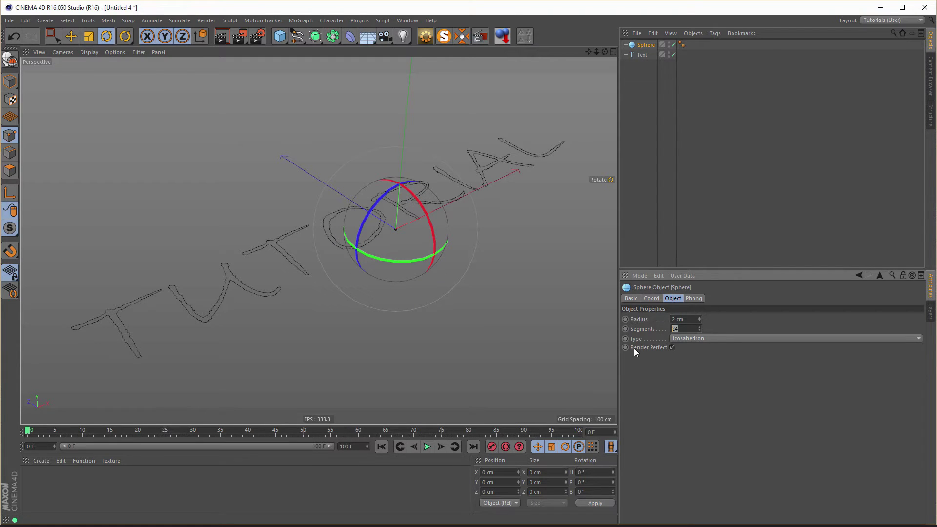
text(12)
click(296, 21)
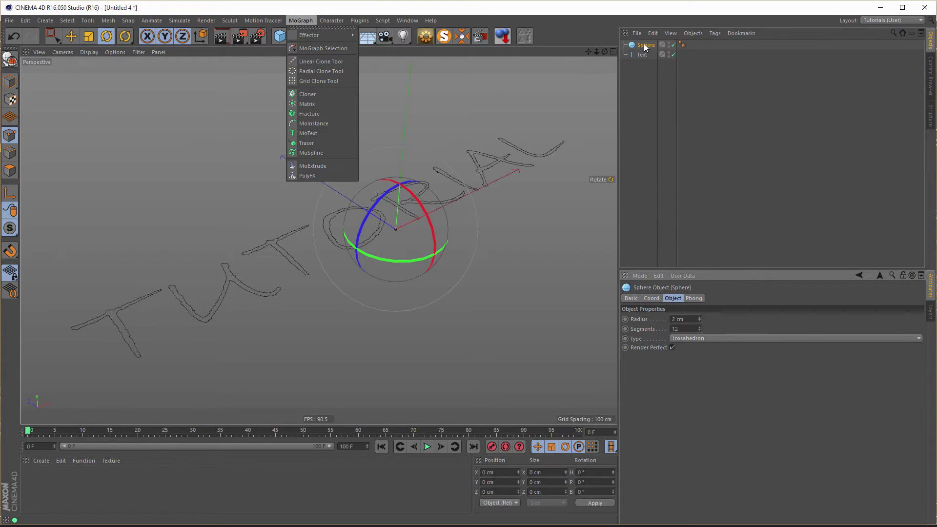
Put the sphere in a Cloner set to Object mode, using the TUTORIAL text as the object.
alt+click(304, 94)
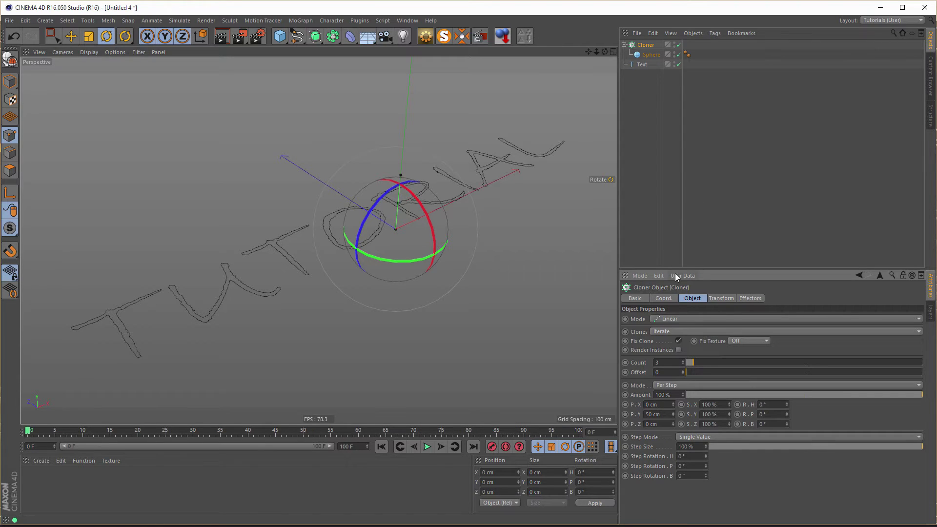
click(669, 321)
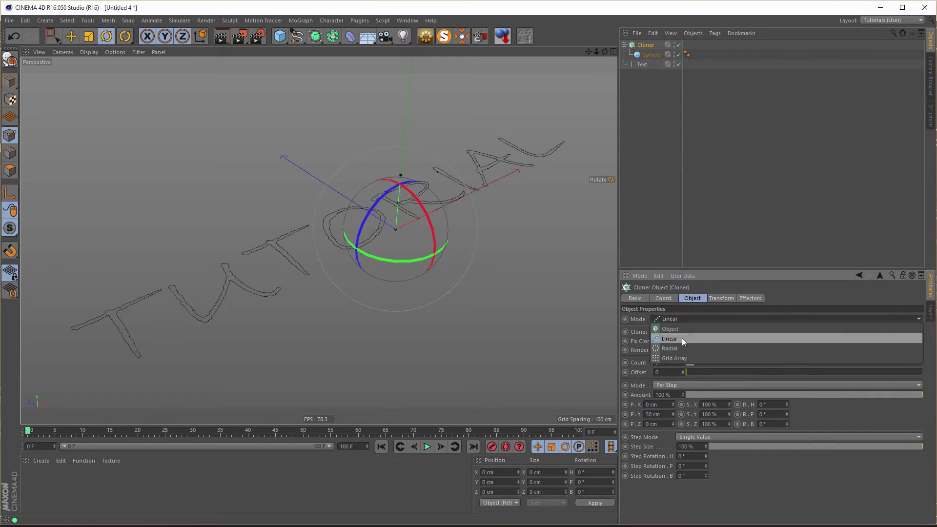
click(676, 330)
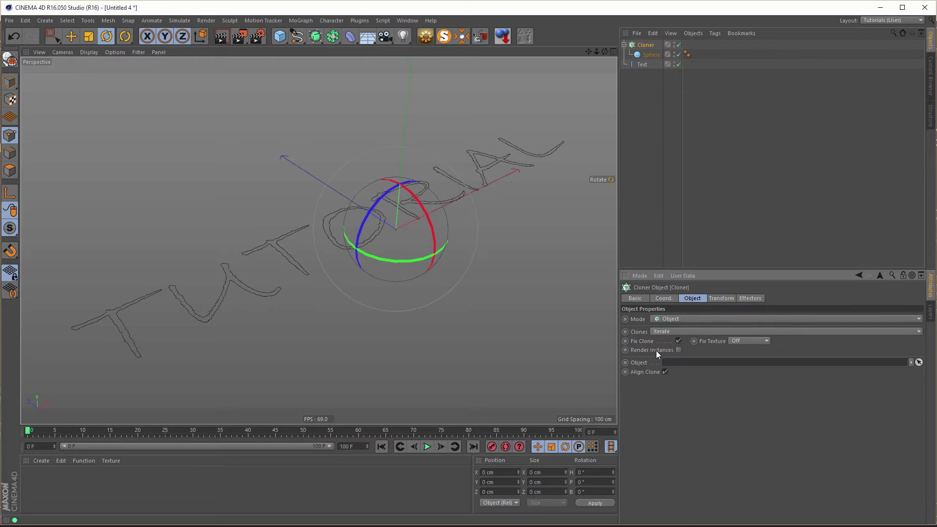
click(640, 65)
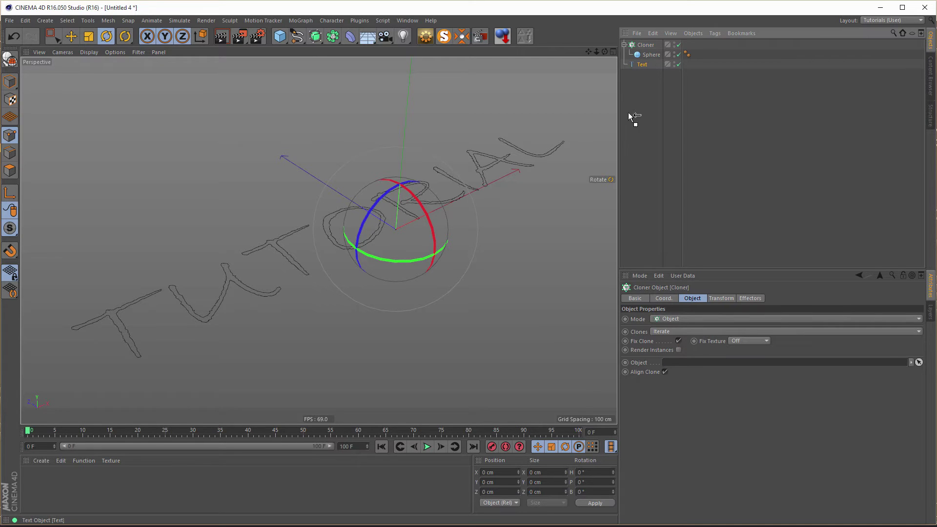
drag(630, 150, 686, 366)
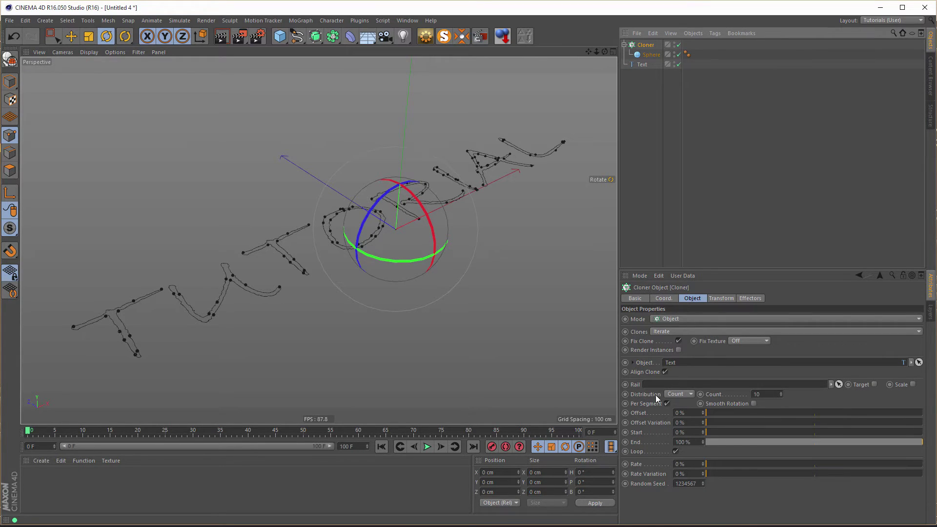
Switch clone distribution to Step and reduce the step to 5 cm.
click(683, 394)
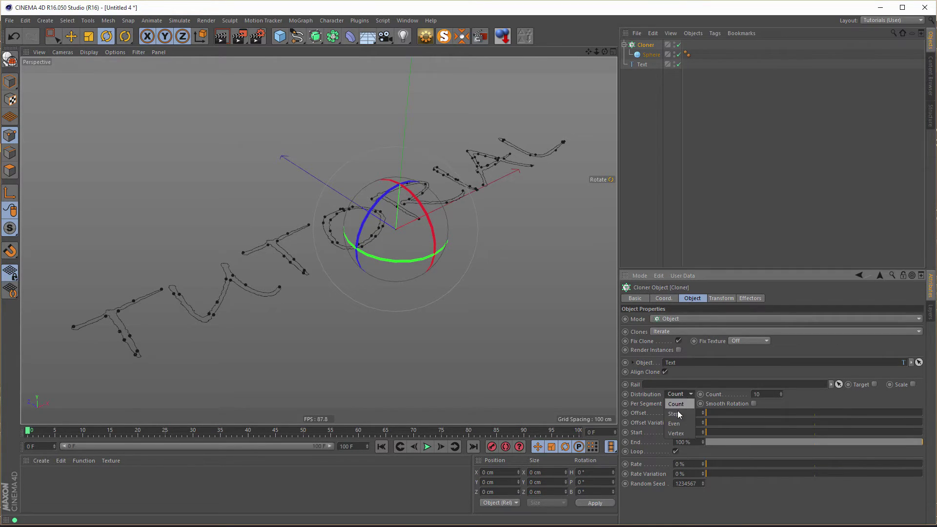
click(678, 413)
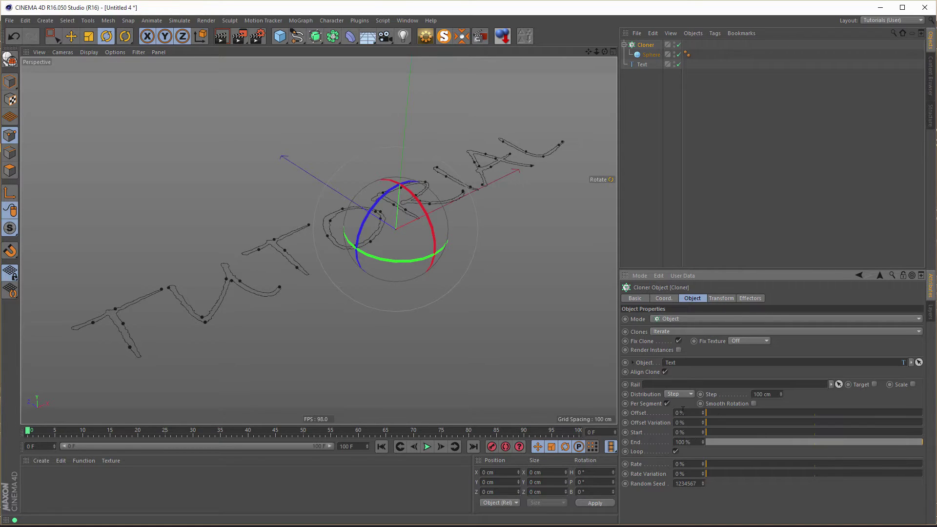
drag(781, 394, 741, 395)
scroll(368, 211, up, 5)
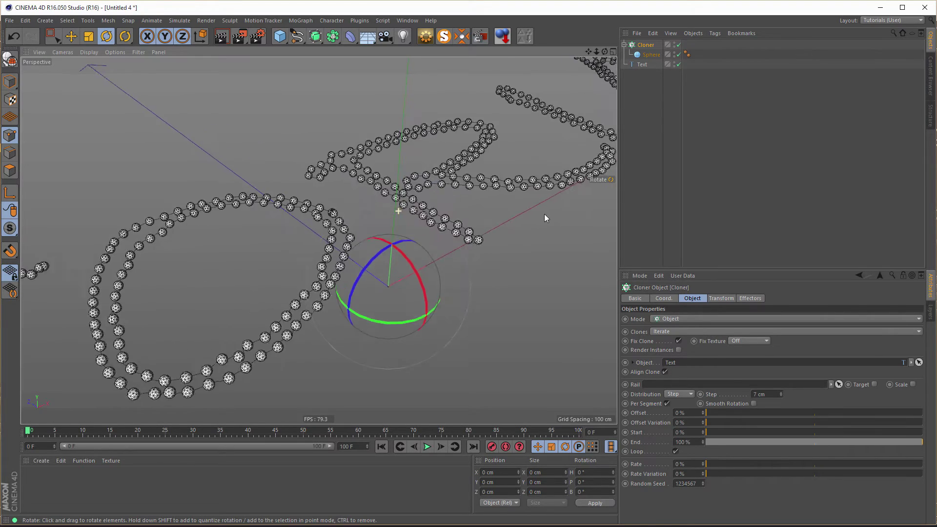
scroll(414, 200, up, 2)
alt+middle_drag(415, 200, 459, 186)
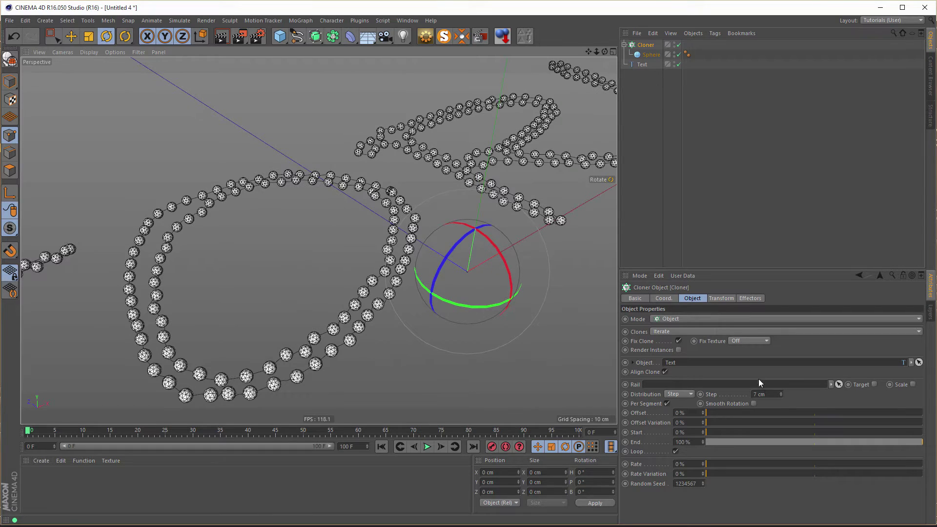
click(782, 395)
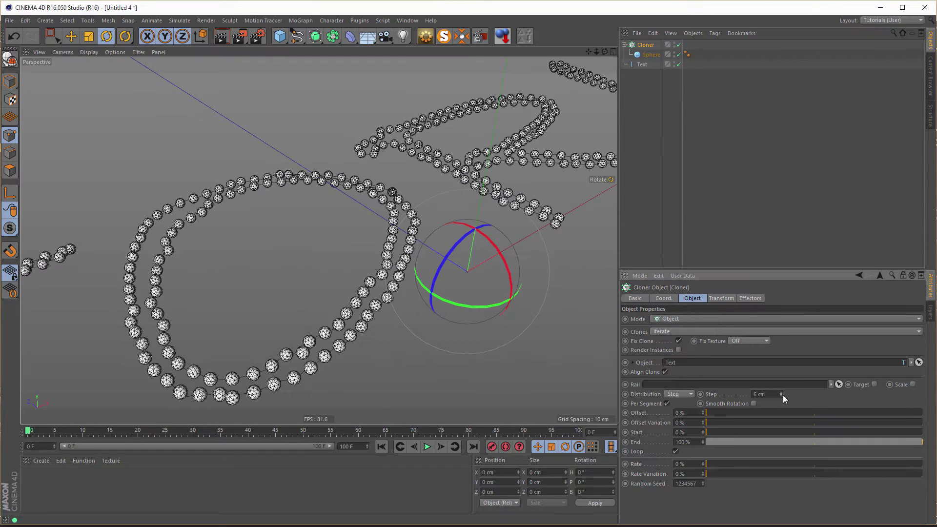
click(782, 396)
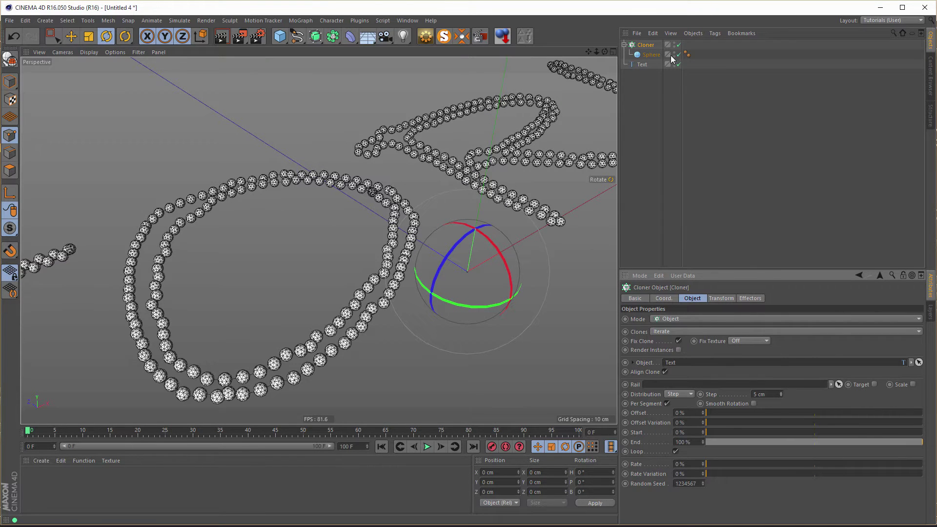
click(646, 46)
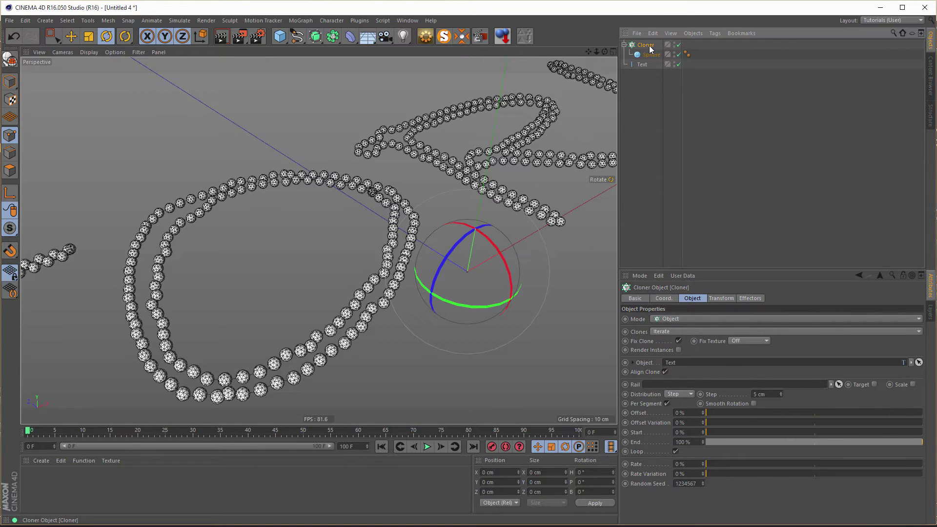
Wrap the Cloner in a new Metaball object.
click(333, 37)
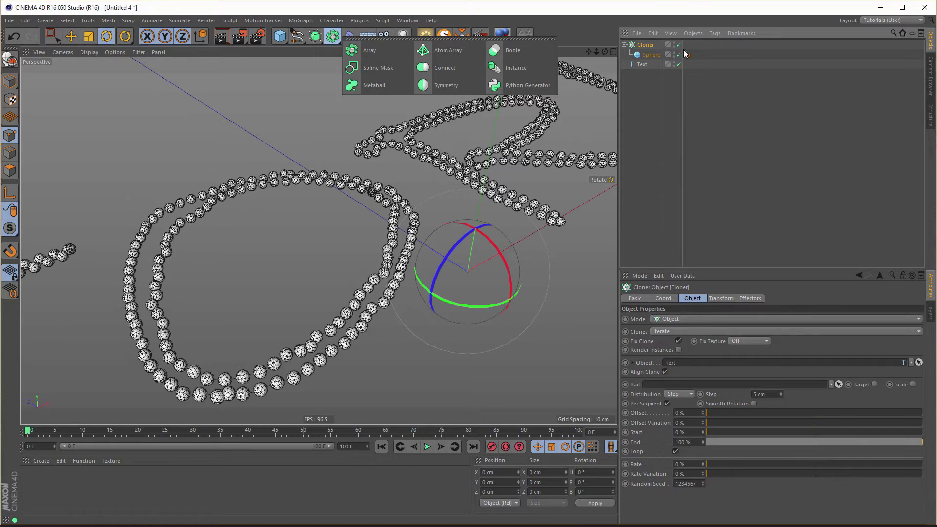
alt+click(370, 84)
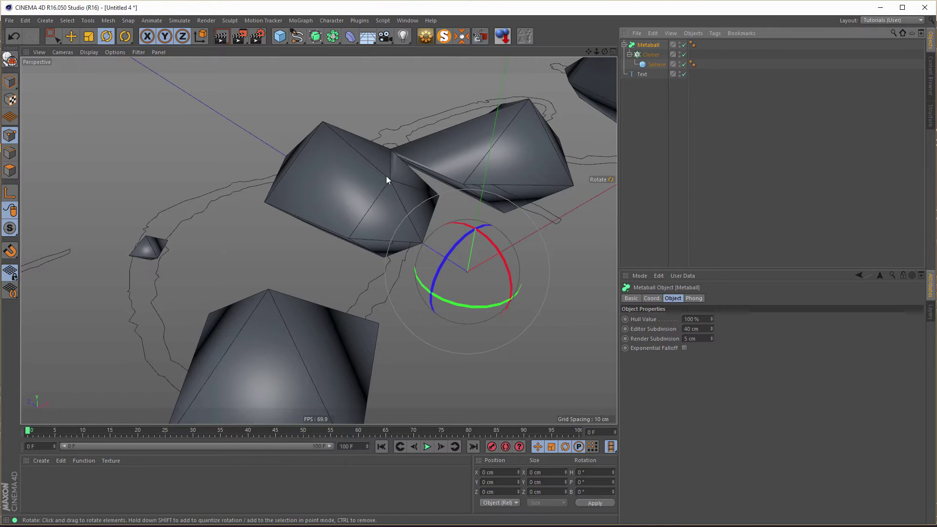
alt+right_drag(382, 182, 272, 236)
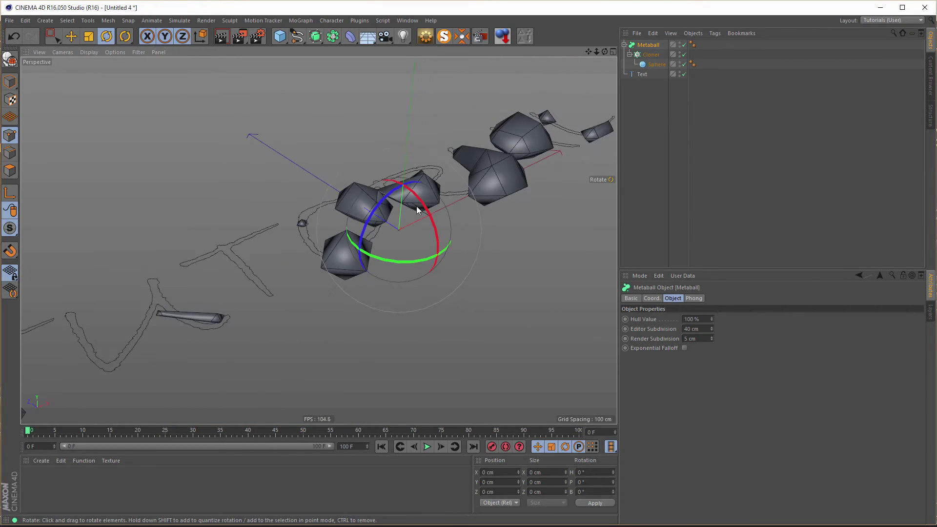
alt+right_drag(423, 209, 478, 196)
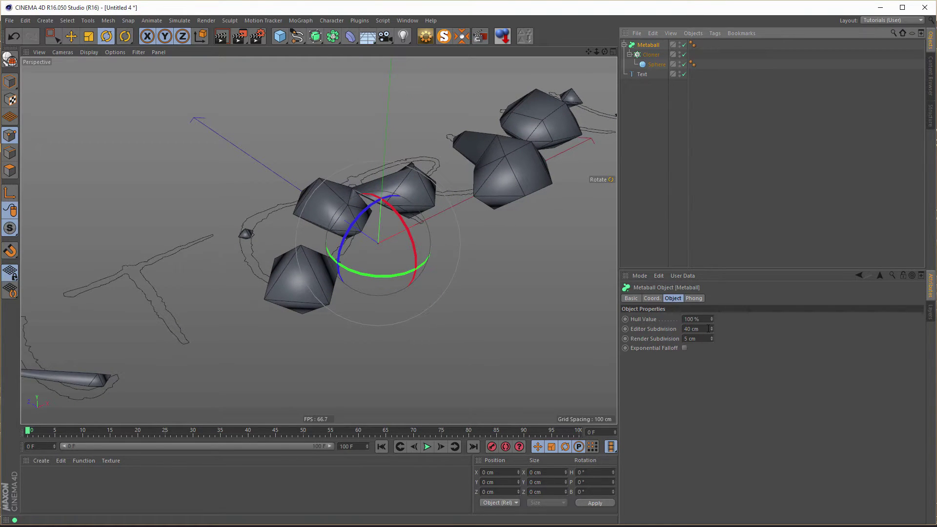
Set the Metaball Editor Subdivision to 5 cm and orbit around the fused lettering.
click(709, 328)
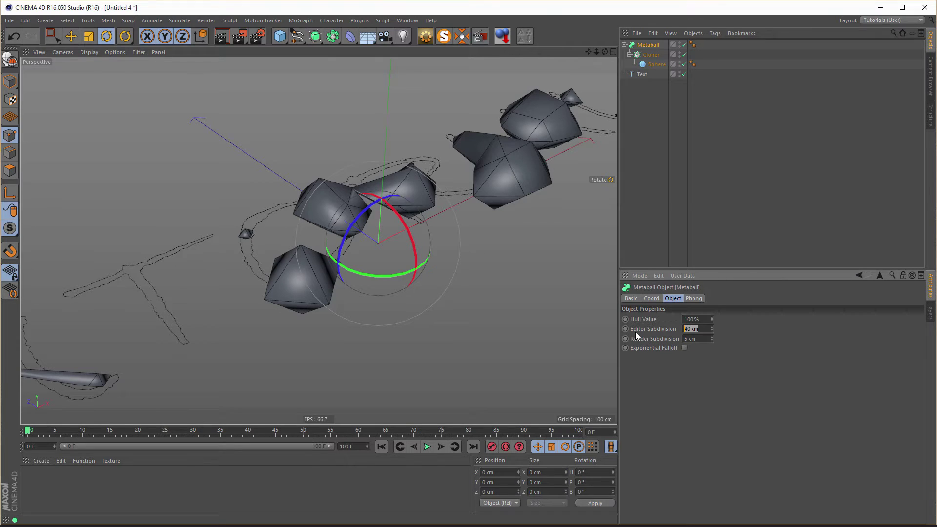
text(5)
key(Return)
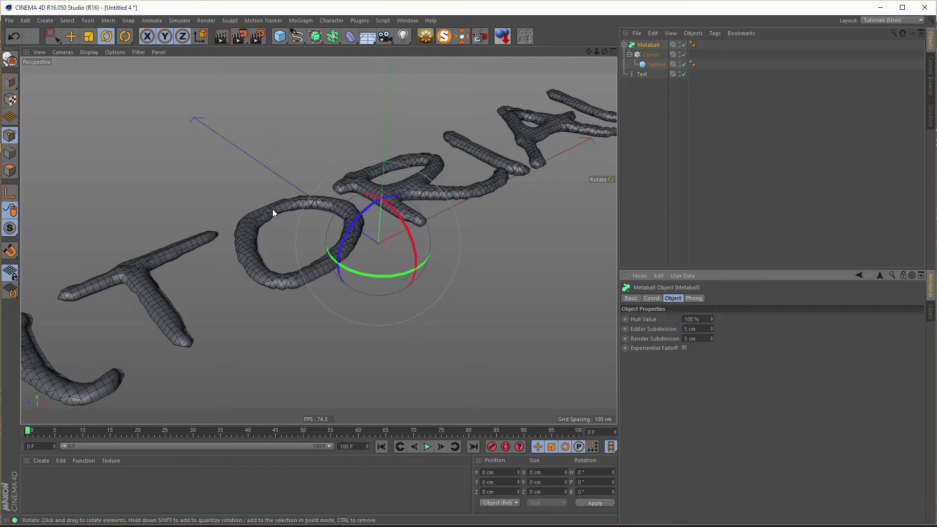
alt+drag(272, 209, 155, 291)
scroll(316, 189, up, 8)
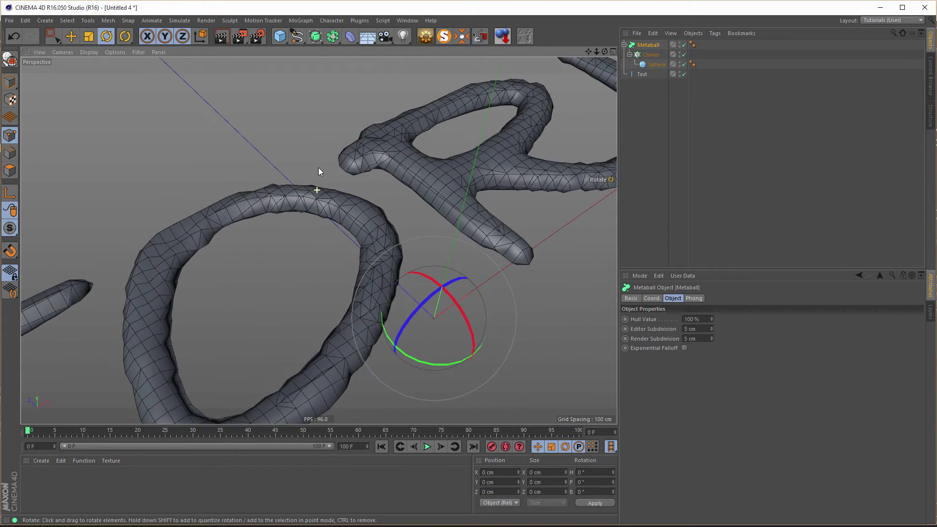
alt+drag(314, 174, 309, 218)
scroll(265, 243, down, 5)
scroll(238, 250, up, 8)
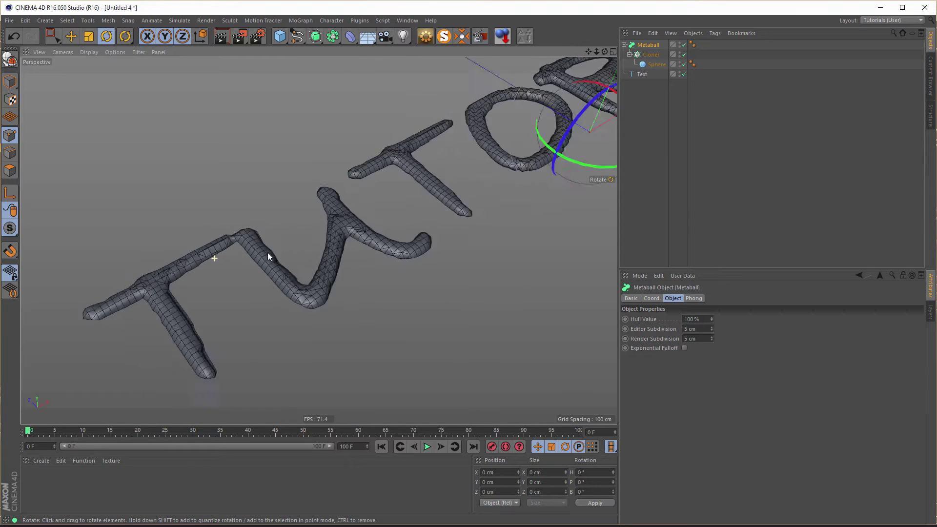
scroll(355, 262, down, 5)
alt+drag(356, 262, 351, 279)
scroll(335, 233, down, 2)
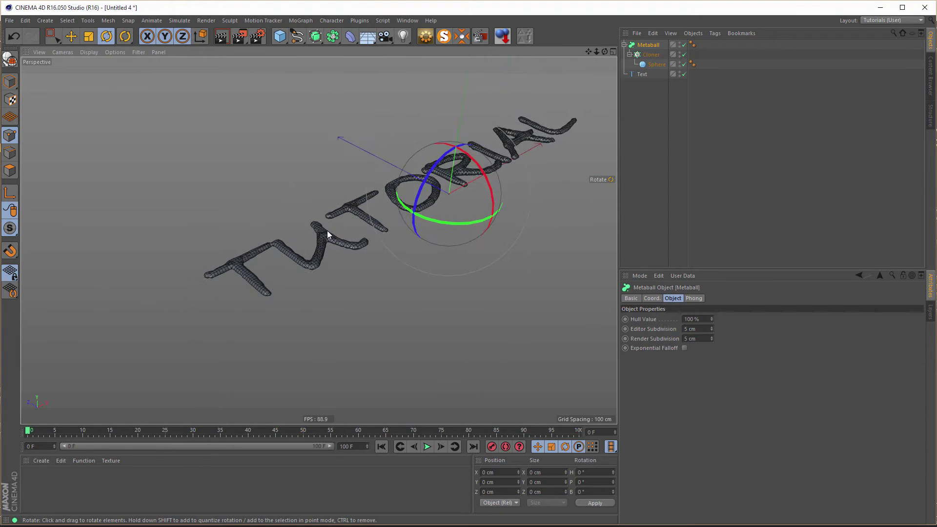
alt+drag(335, 229, 245, 265)
scroll(245, 265, up, 3)
scroll(386, 212, up, 2)
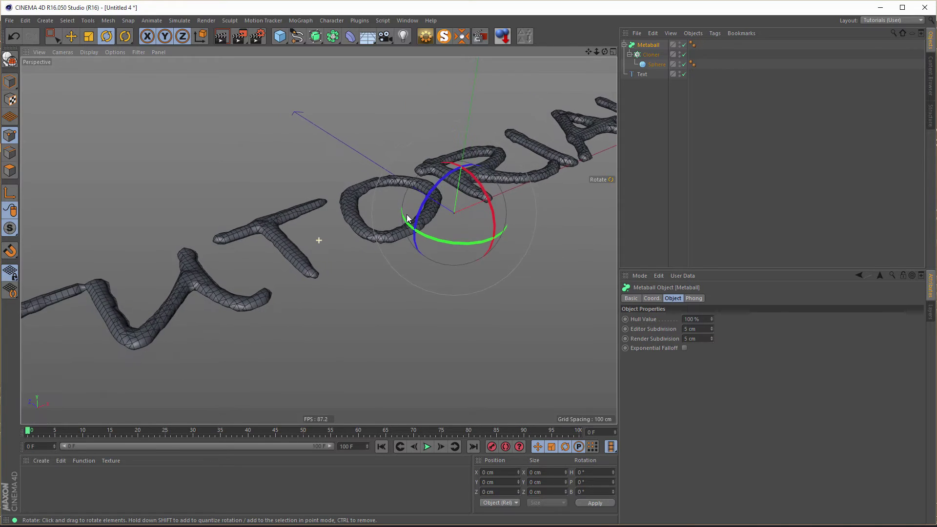
mouse_move(408, 218)
alt+mouse_down()
mouse_move(472, 191)
mouse_move(396, 180)
mouse_move(435, 192)
mouse_move(406, 196)
alt+mouse_up()
scroll(472, 190, down, 3)
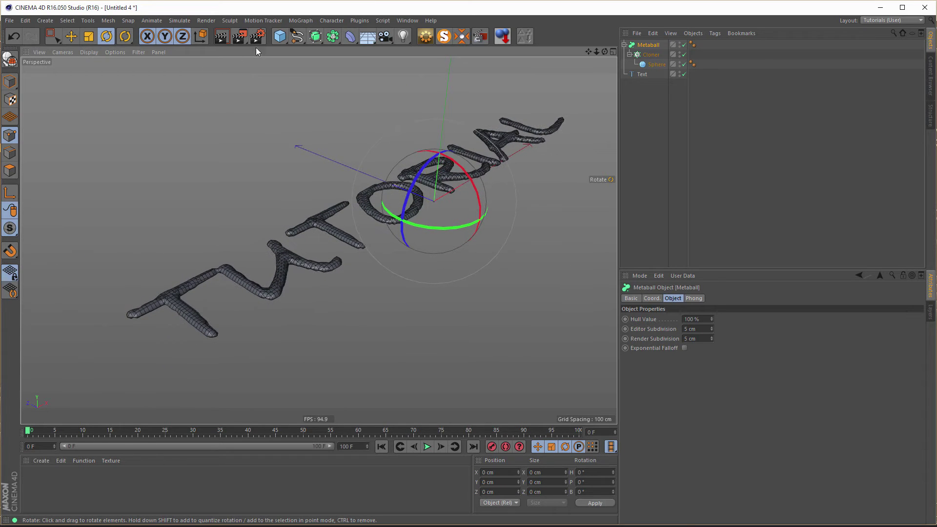
Add a Disc under the text and scale it up to about 574%.
click(280, 36)
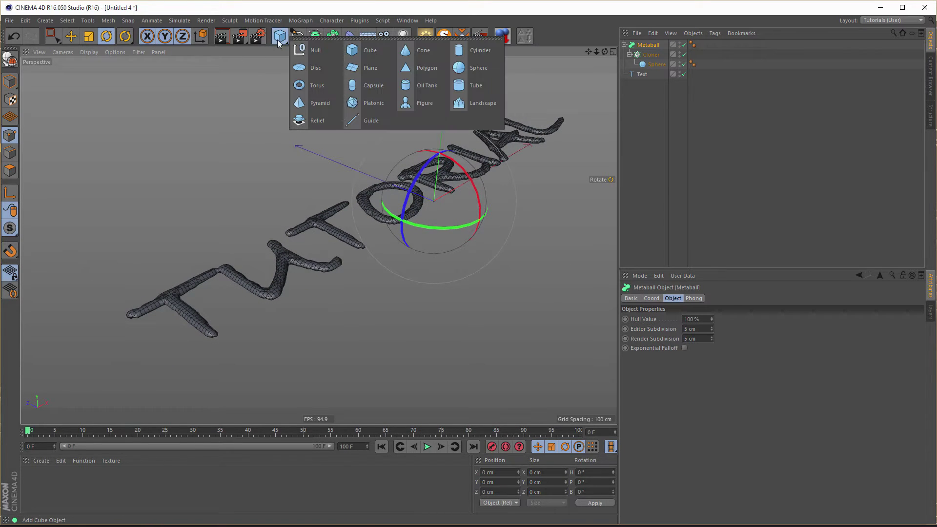
click(323, 72)
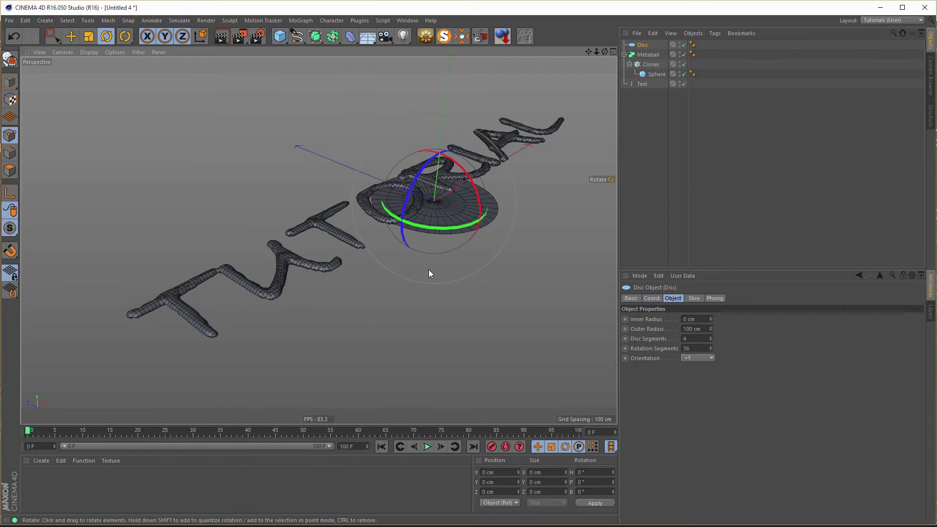
key(t)
drag(353, 326, 605, 326)
alt+drag(200, 308, 336, 299)
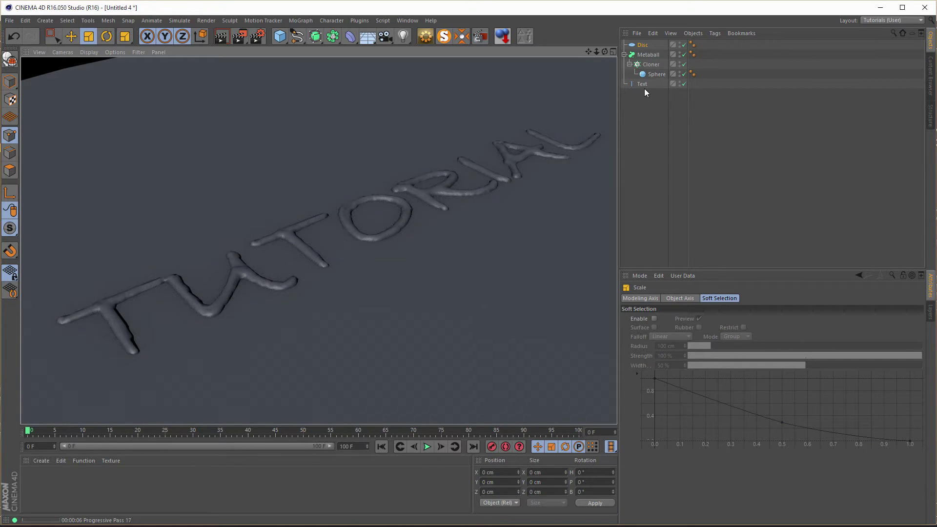
click(650, 54)
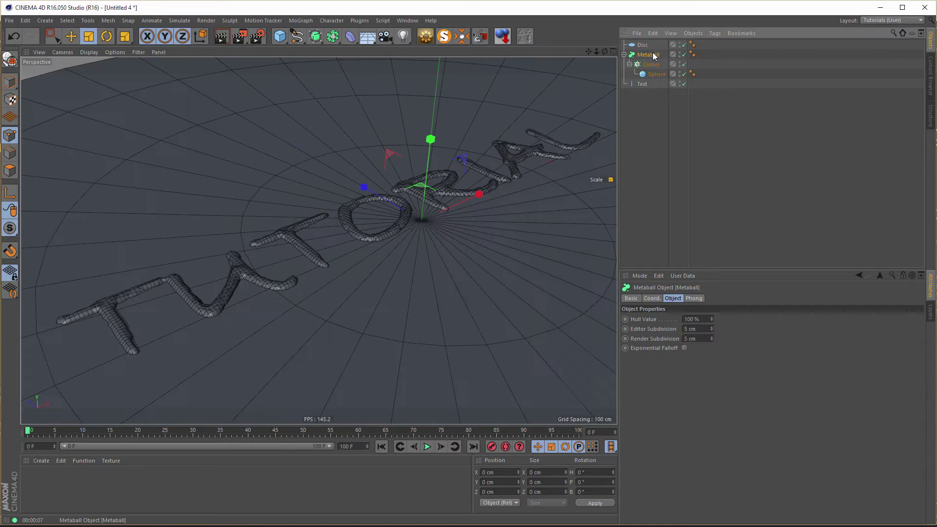
Set the Metaball Editor Subdivision to 3 cm.
click(712, 327)
click(713, 327)
click(713, 327)
click(713, 327)
click(713, 327)
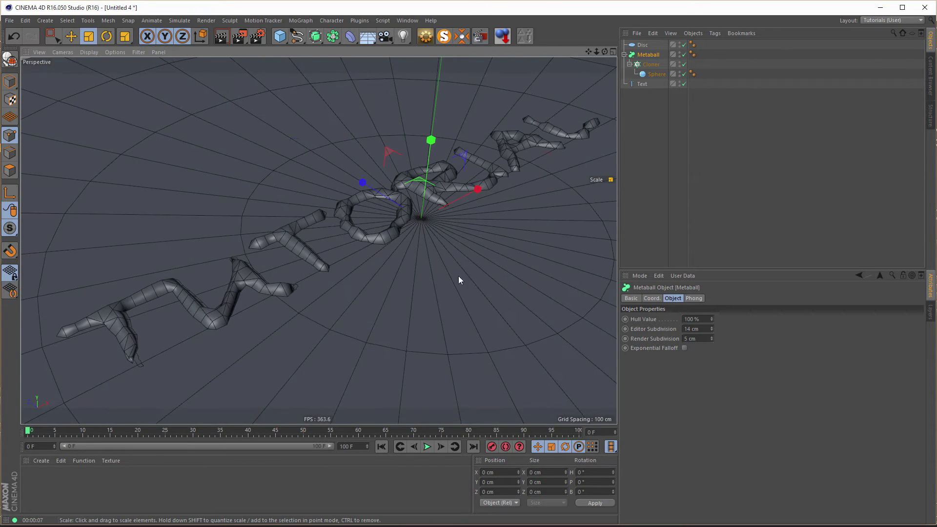
click(704, 330)
key(ctrl+a)
text(5)
key(Return)
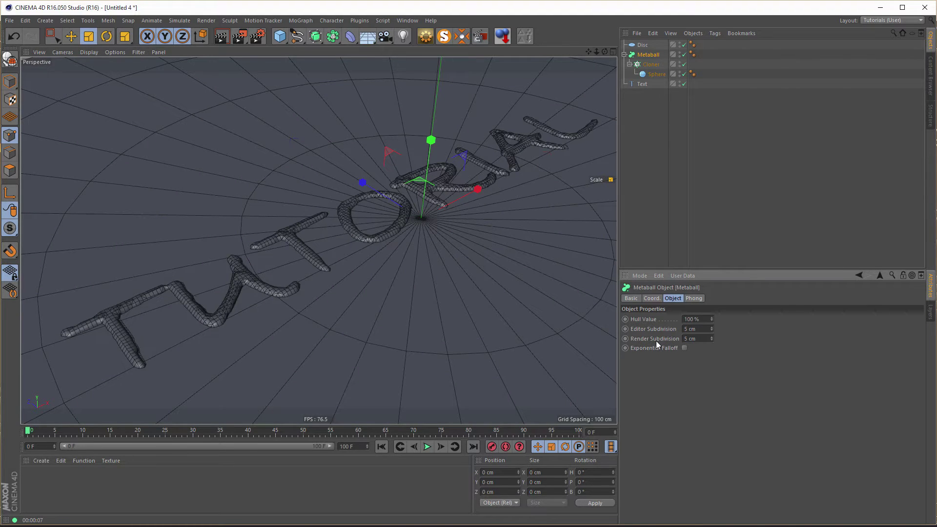
key(ctrl+a)
text(3)
key(Return)
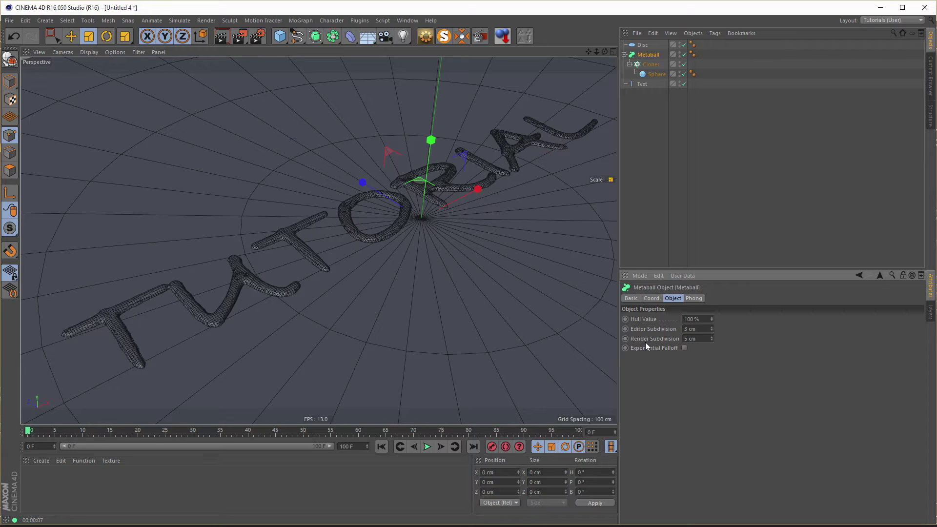
Set Render Subdivision to 3 cm and run an interactive test render.
key(Tab)
text(3)
key(Return)
key(ctrl+r)
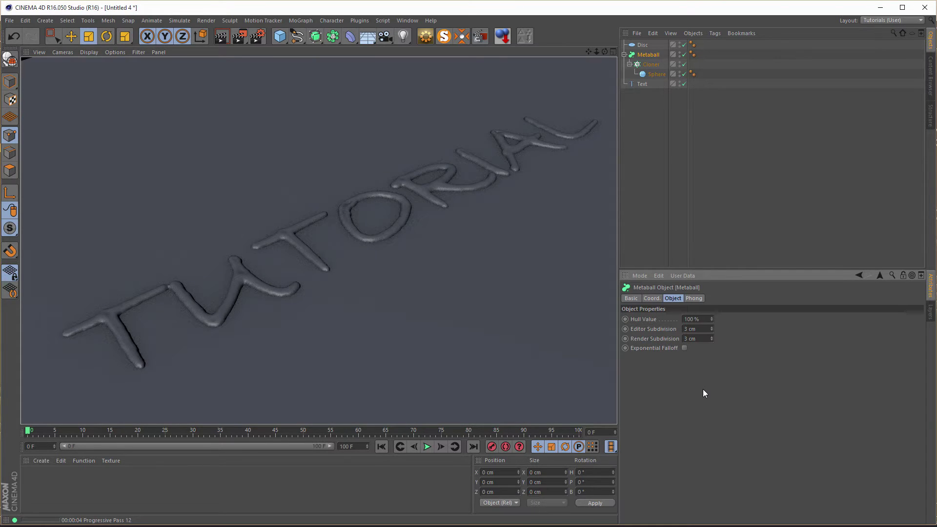
click(667, 213)
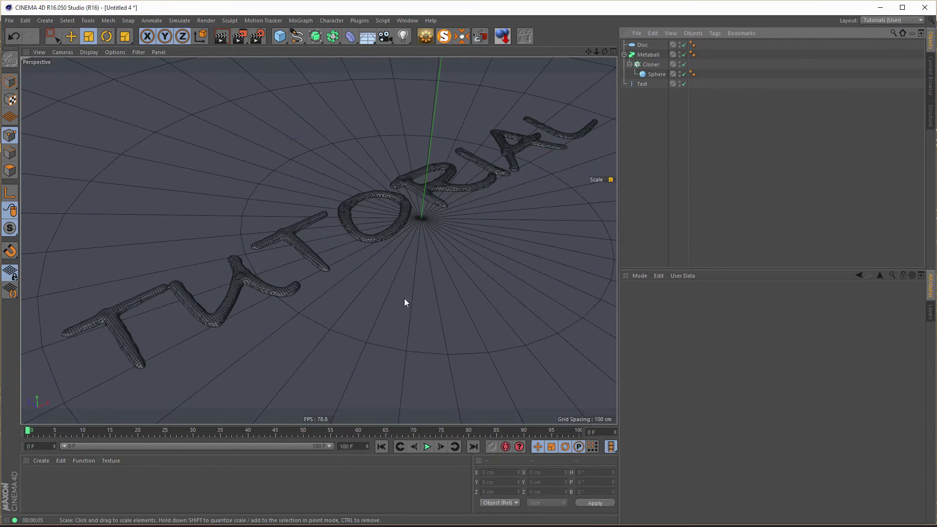
Check the gold NIKOMEDIA reference render, then switch to the Top view and pan the text up.
key(shift+F6)
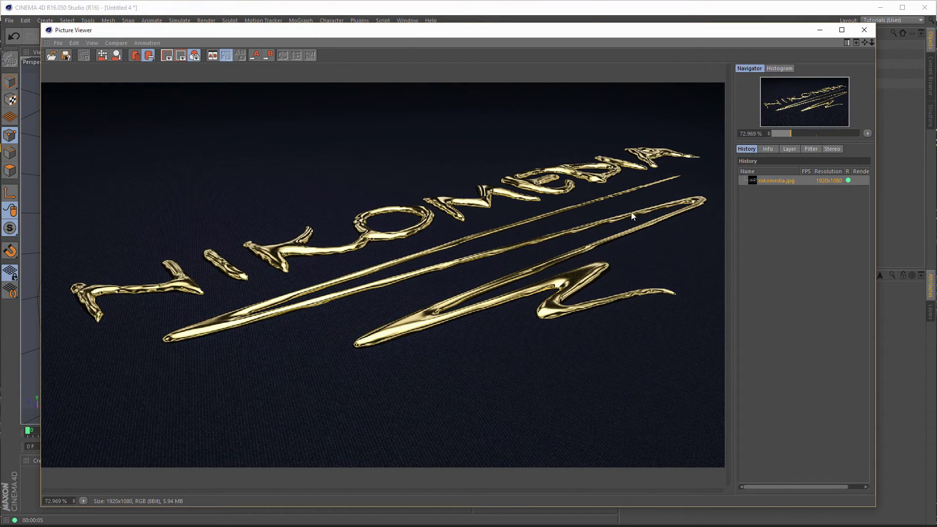
click(864, 32)
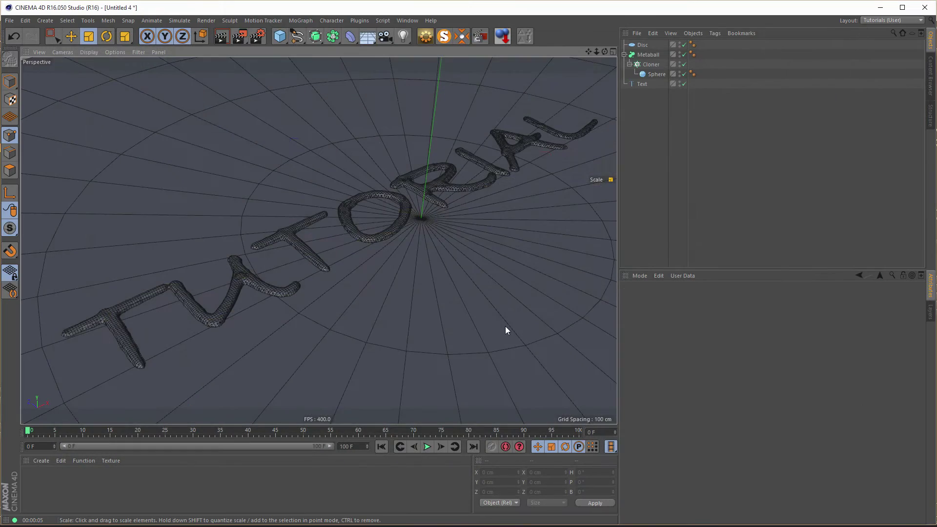
middle_click(499, 326)
middle_click(455, 180)
scroll(394, 298, down, 3)
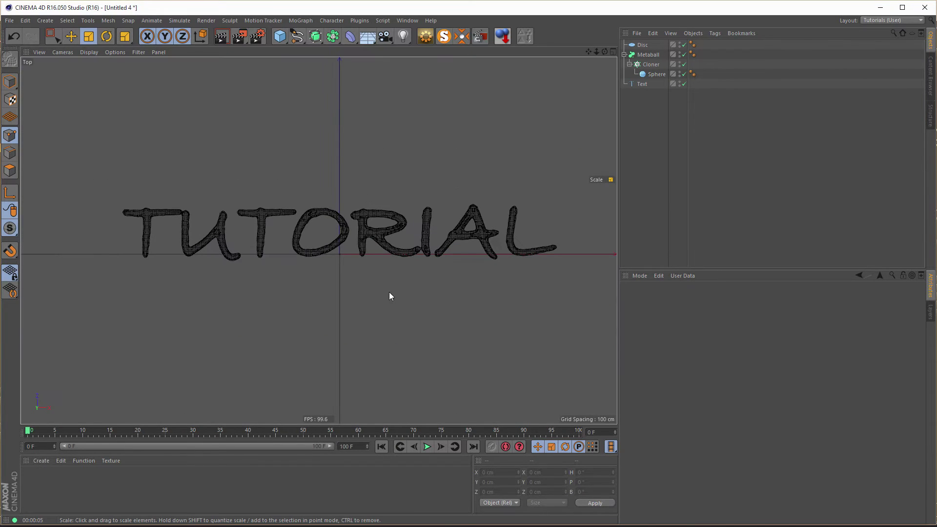
alt+middle_drag(389, 291, 390, 240)
Draw a seven-point zigzag Linear Spline below the TUTORIAL text.
click(297, 36)
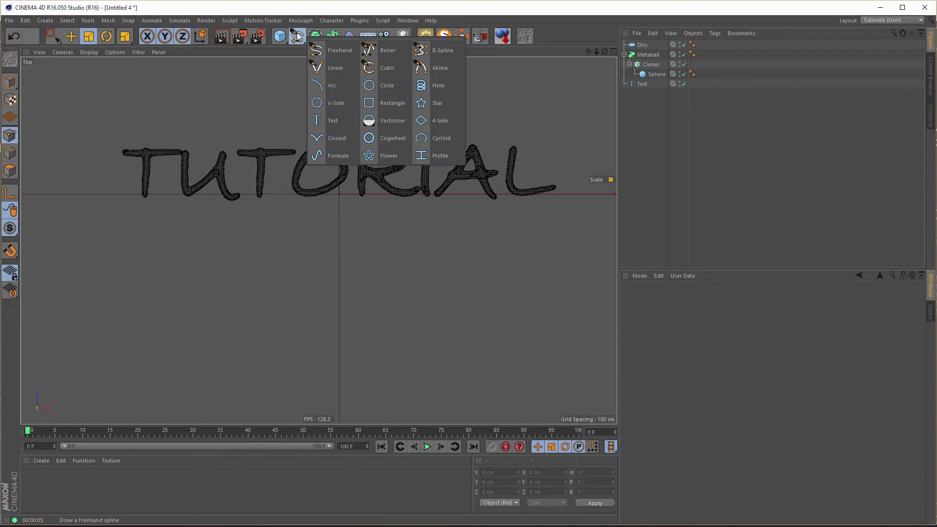
click(334, 68)
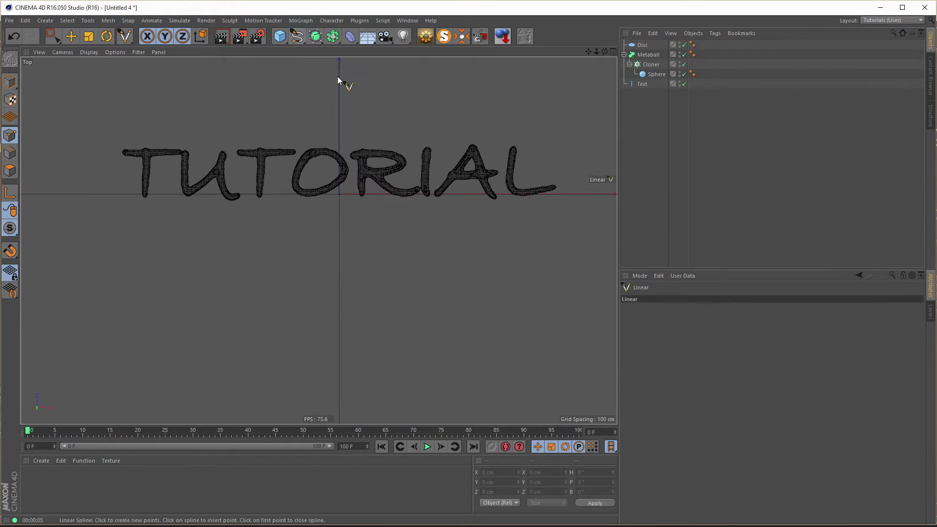
click(548, 212)
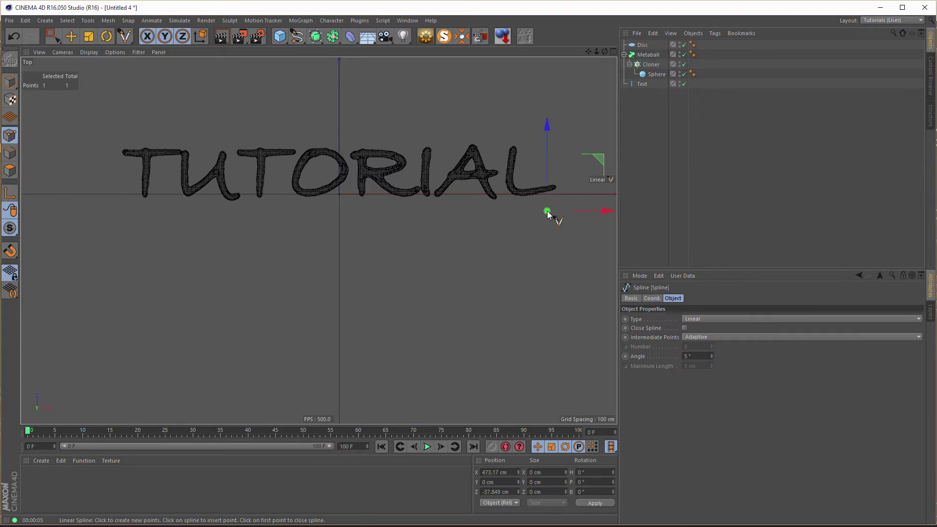
click(147, 236)
click(445, 269)
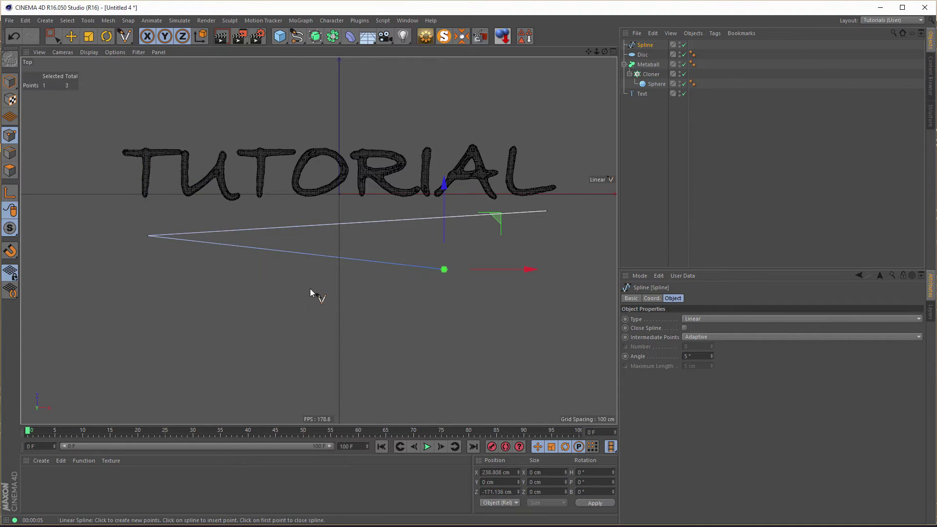
click(293, 298)
click(345, 322)
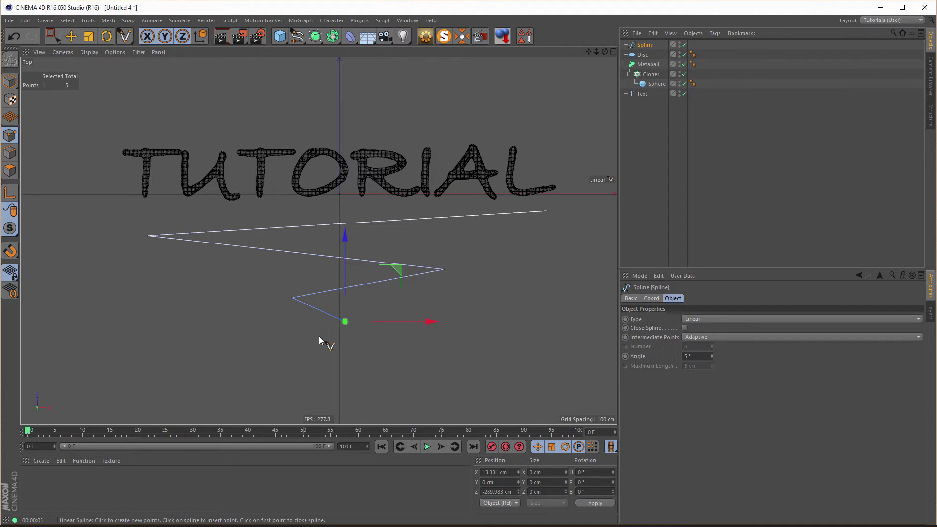
click(318, 336)
click(317, 347)
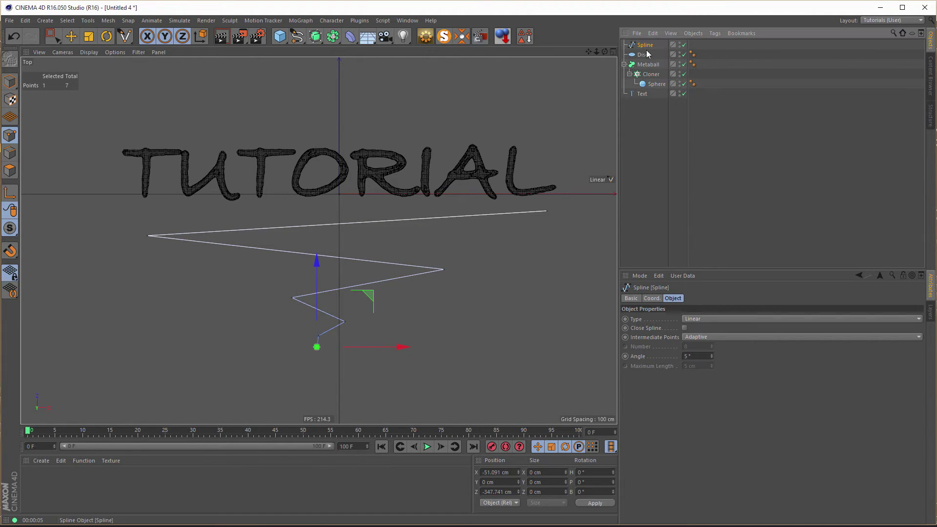
Set the spline Type to Akima and view it in the orbited Perspective view.
click(691, 319)
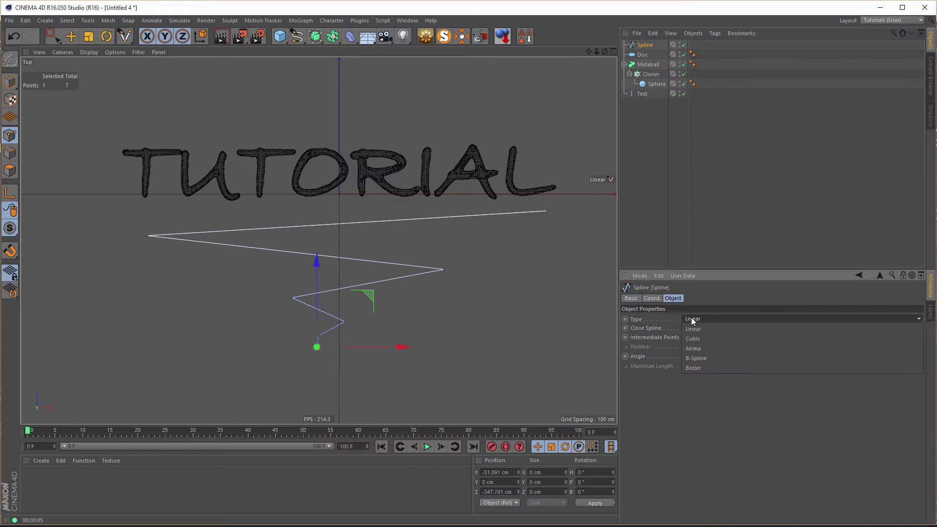
click(724, 351)
middle_click(540, 336)
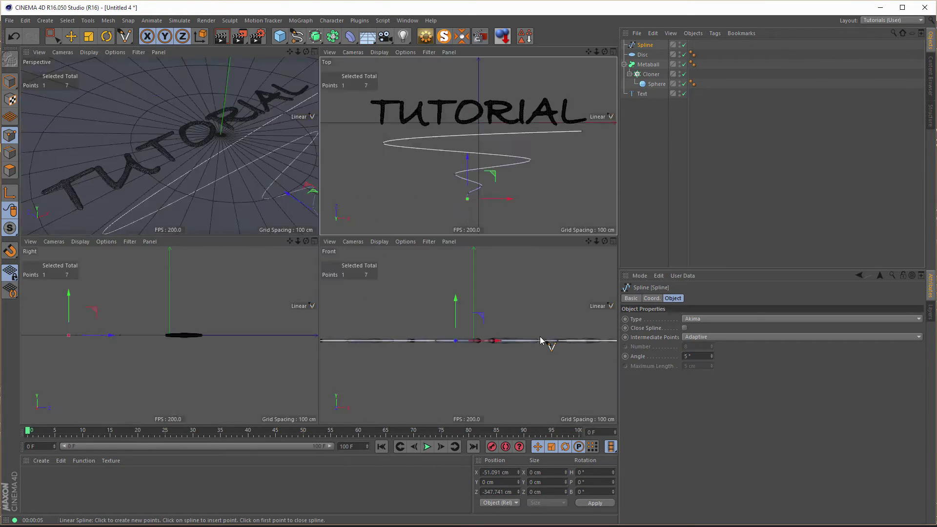
middle_click(239, 183)
alt+drag(414, 261, 359, 236)
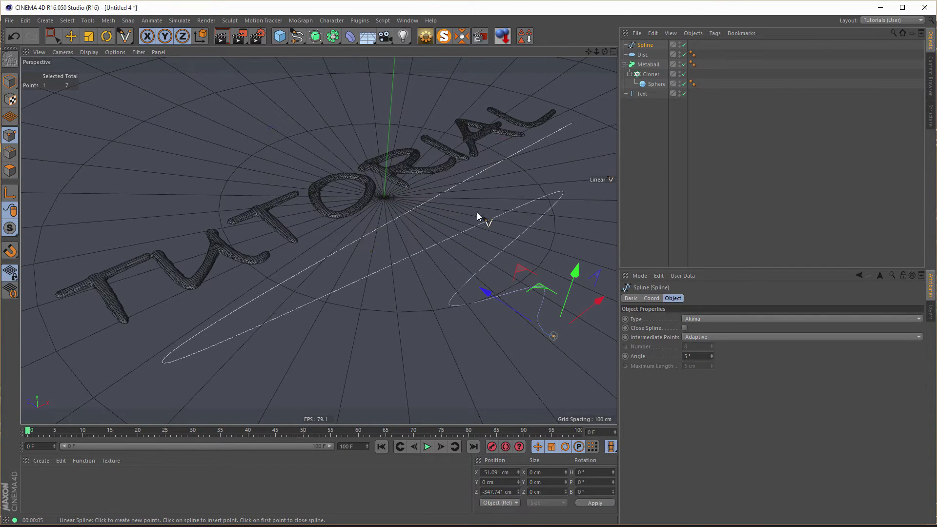
Rename the metaball to 'Text'.
click(649, 66)
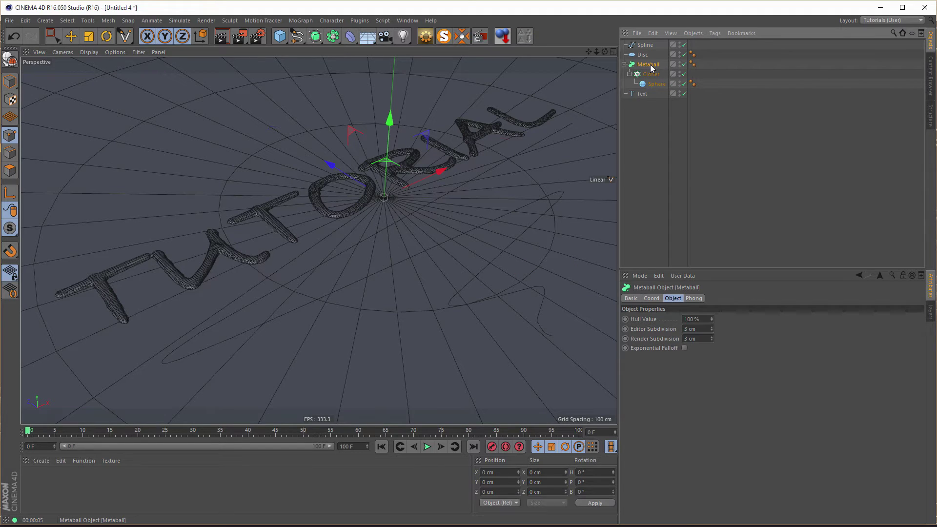
double_click(650, 64)
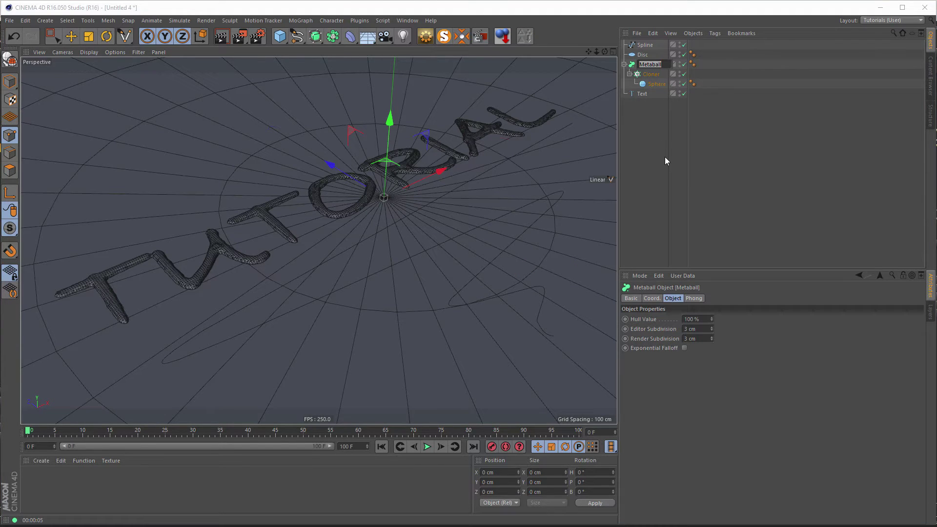
text(T4e)
key(BackSpace)
key(BackSpace)
text(ext)
key(Return)
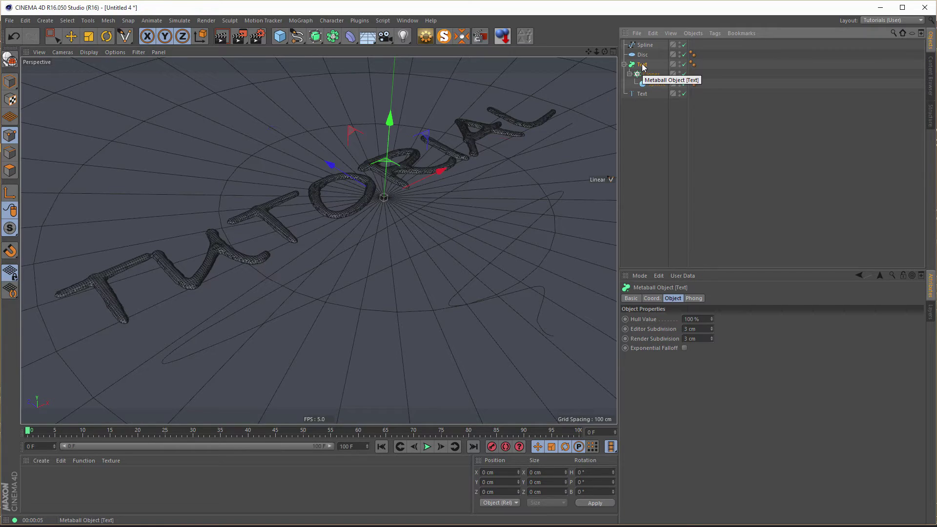
Duplicate the Text metaball and point the copy's Cloner at the zigzag Spline.
drag(643, 67, 651, 144)
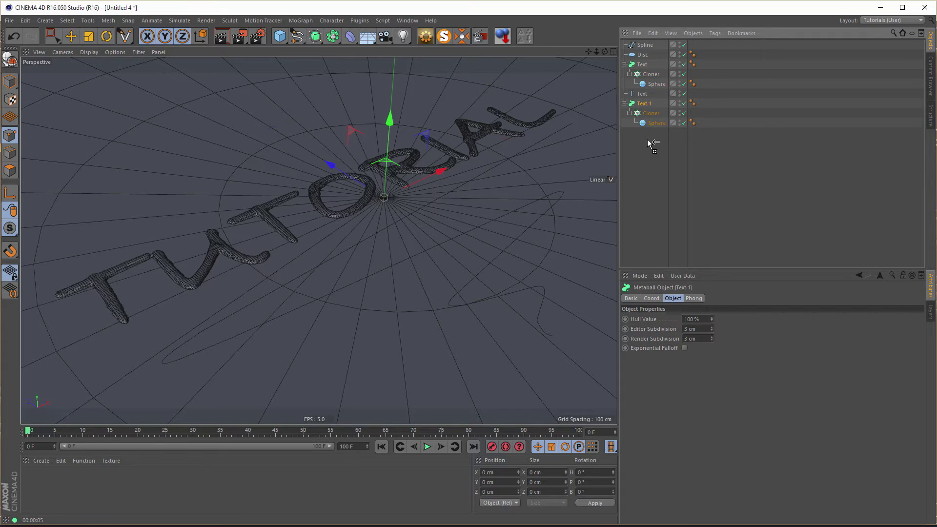
click(647, 114)
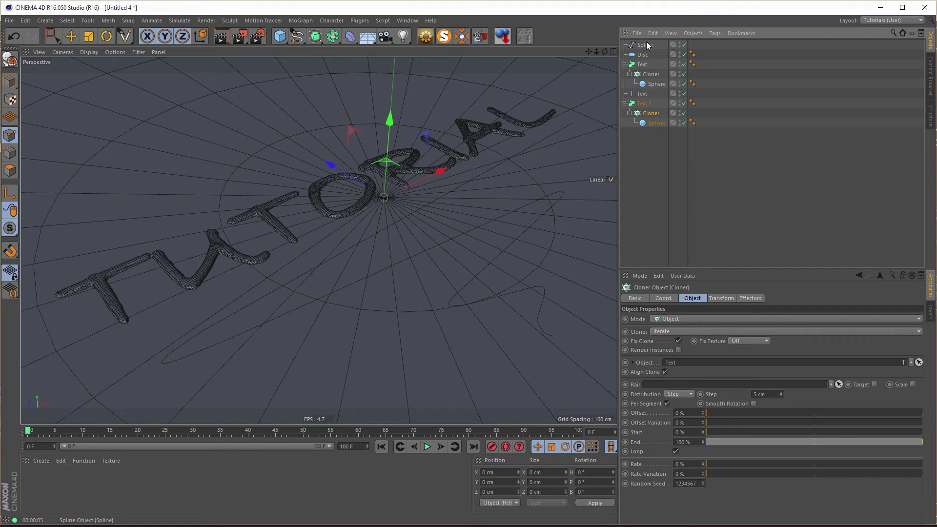
drag(646, 46, 676, 364)
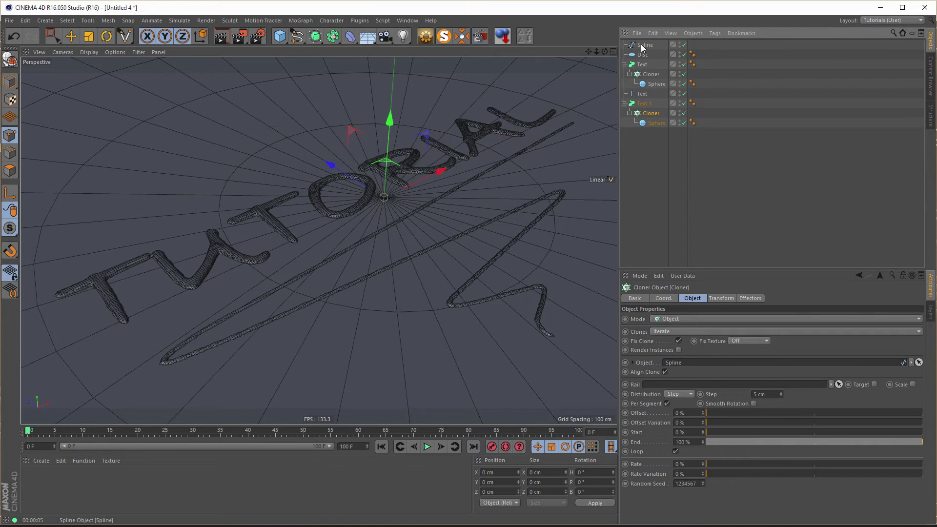
drag(645, 45, 634, 165)
Rename the zigzag spline and the copied metaball Text.1 both to 'Underline'.
double_click(646, 123)
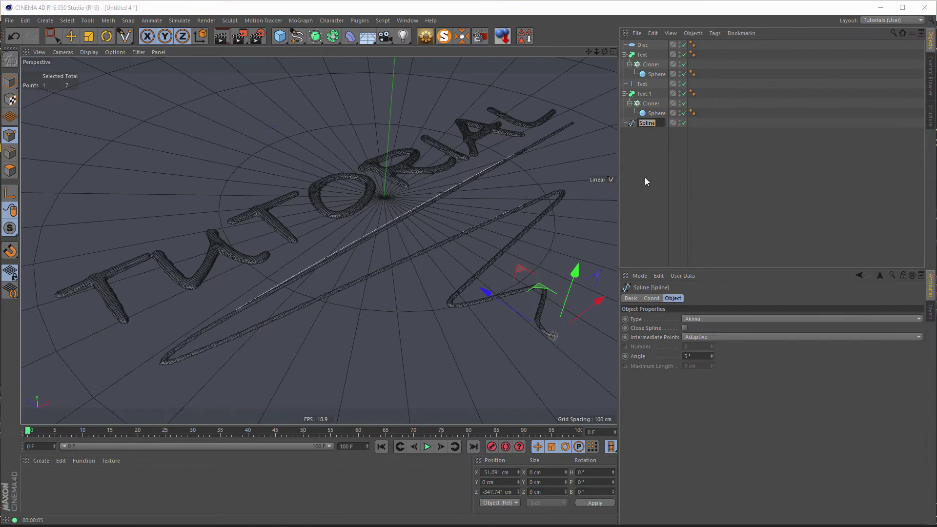
text(Underline)
key(Return)
double_click(645, 94)
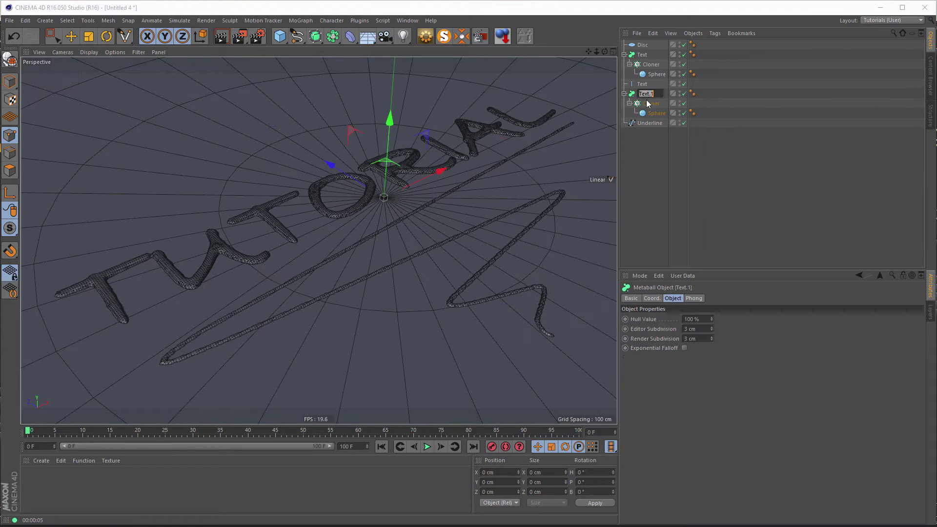
text(Underl)
text(ine)
key(Return)
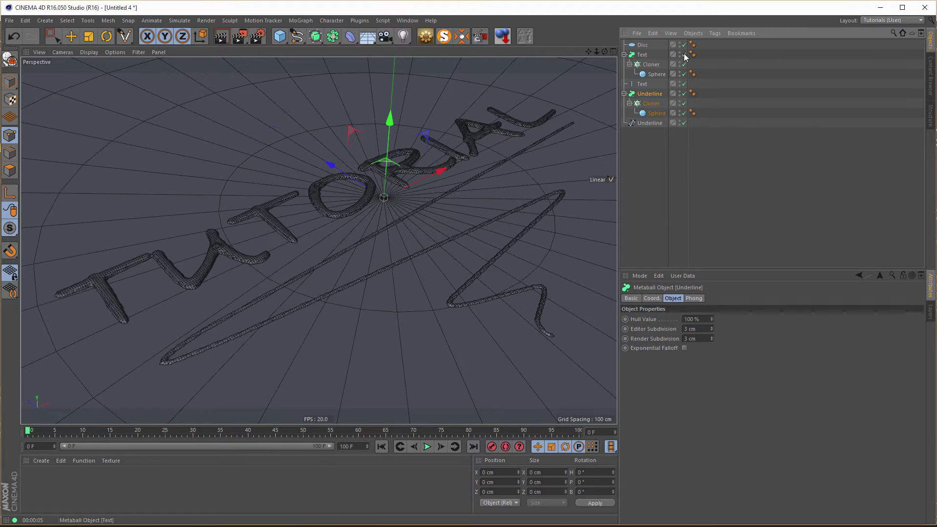
Disable the TUTORIAL Text metaball and its Cloner, then centre the underline in view.
drag(685, 56, 685, 64)
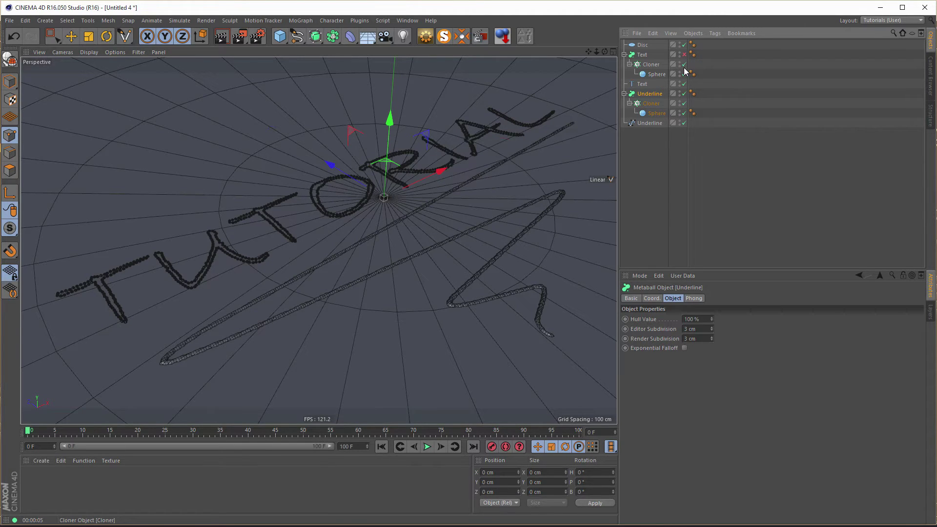
scroll(202, 280, up, 5)
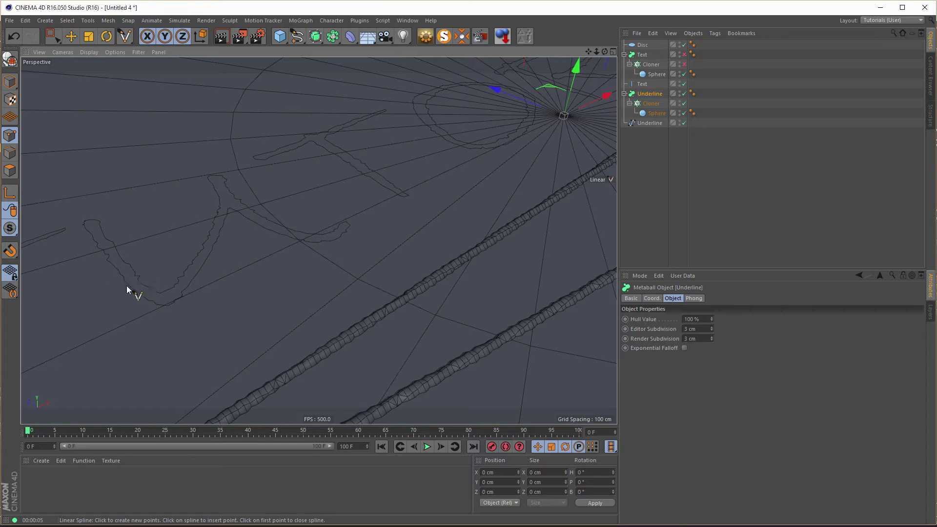
scroll(272, 258, down, 5)
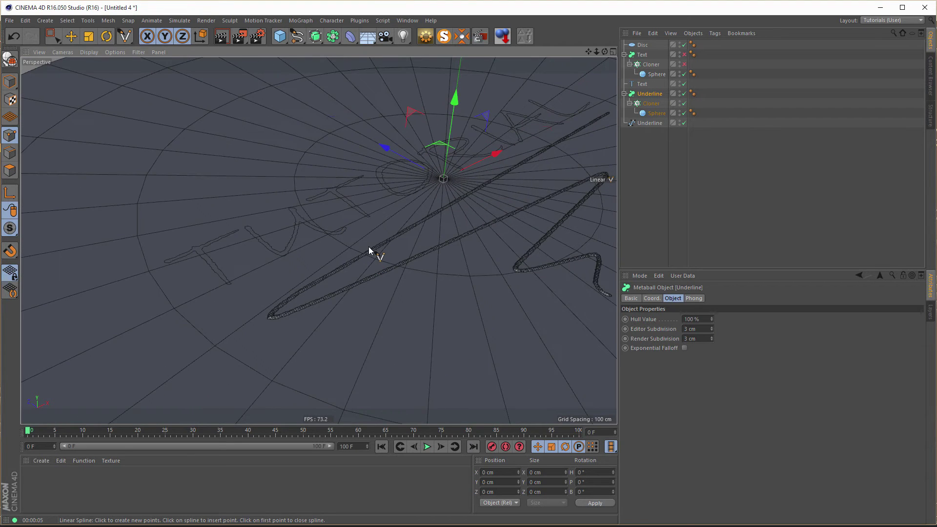
middle_drag(368, 247, 318, 253)
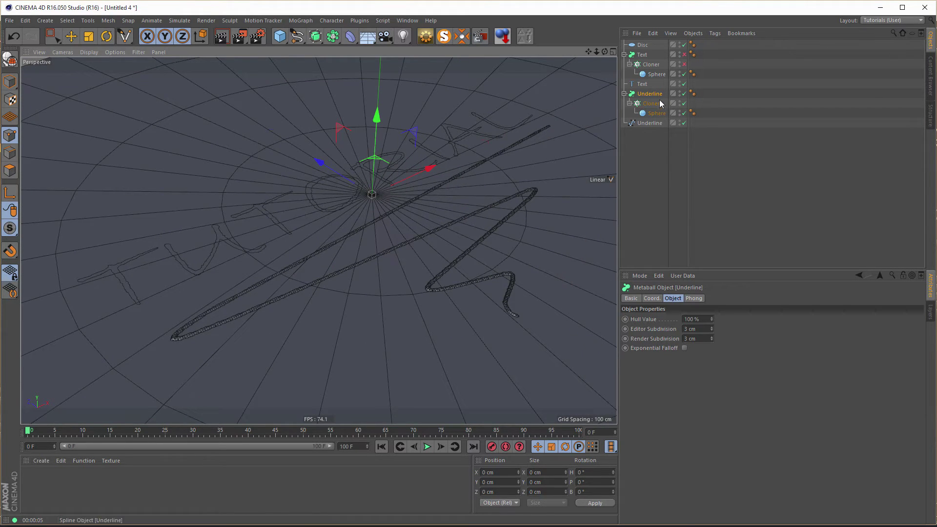
Re-enable the TUTORIAL text's Cloner and set the Underline sphere radius to 4 cm.
click(684, 64)
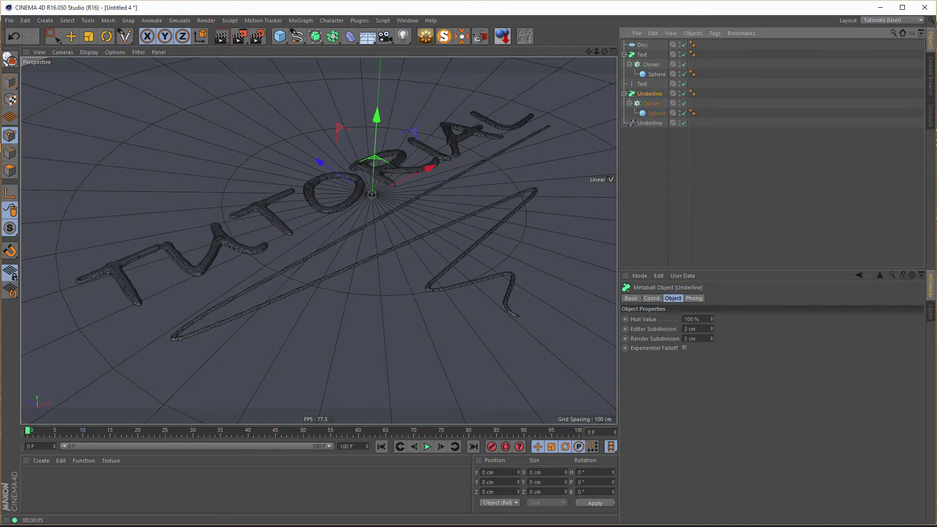
click(655, 113)
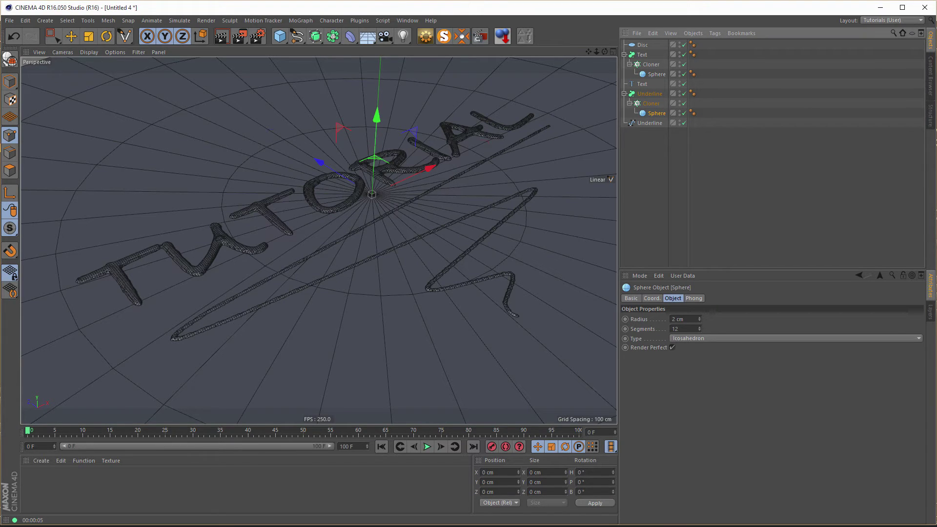
click(694, 320)
text(4)
key(Return)
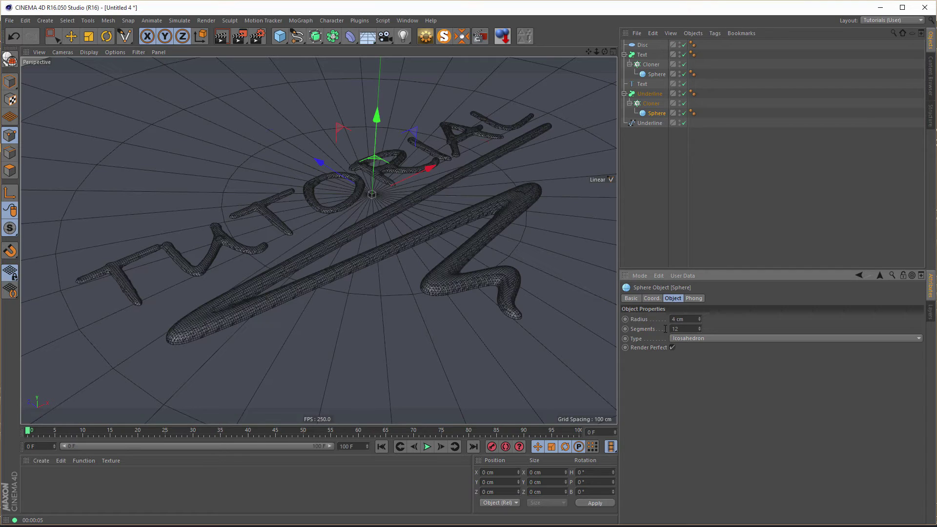
scroll(413, 200, up, 4)
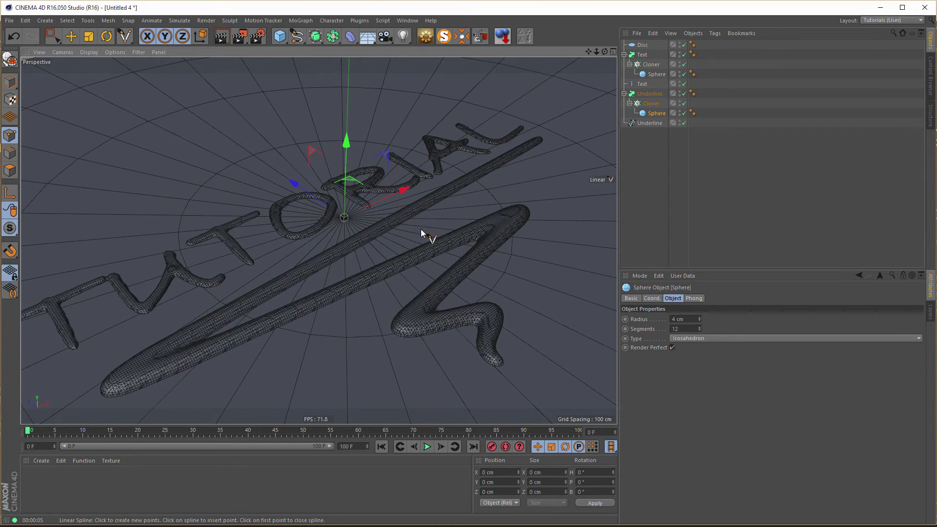
Set the Underline metaball's hull value to 120%.
click(648, 95)
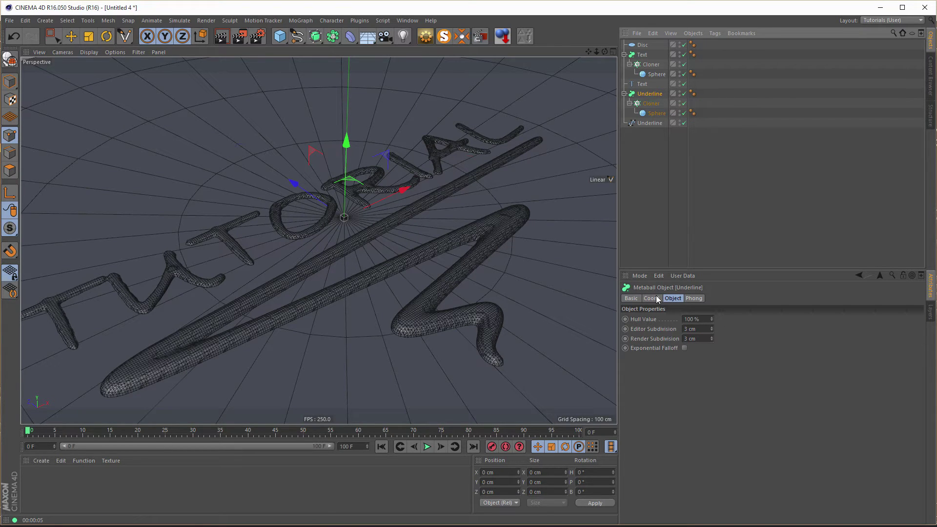
click(694, 319)
text(120)
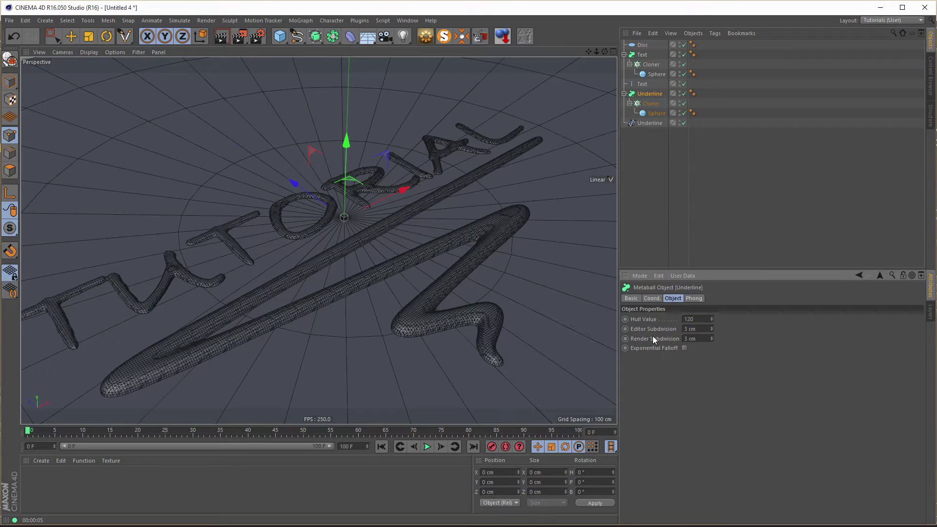
key(Return)
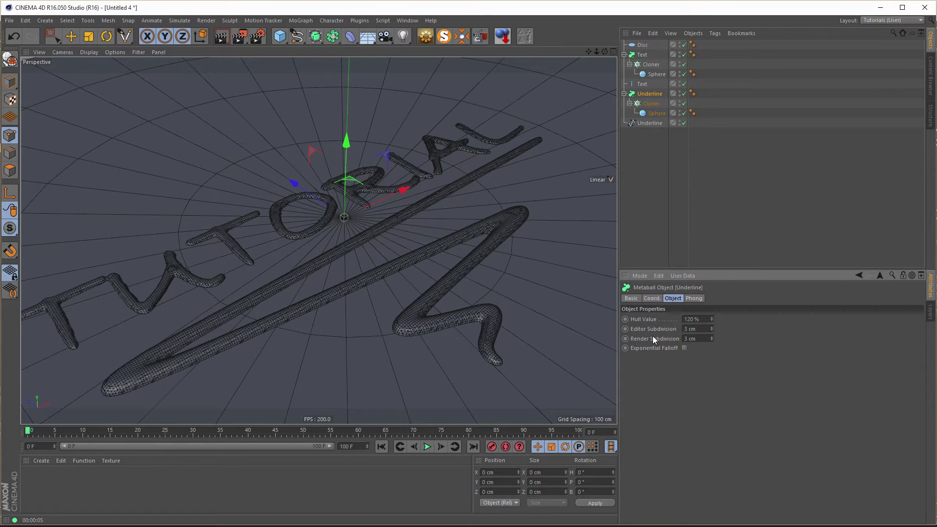
Set the Underline metaball's editor and render subdivision to 5 cm.
click(690, 329)
text(5)
key(Tab)
text(5)
key(Return)
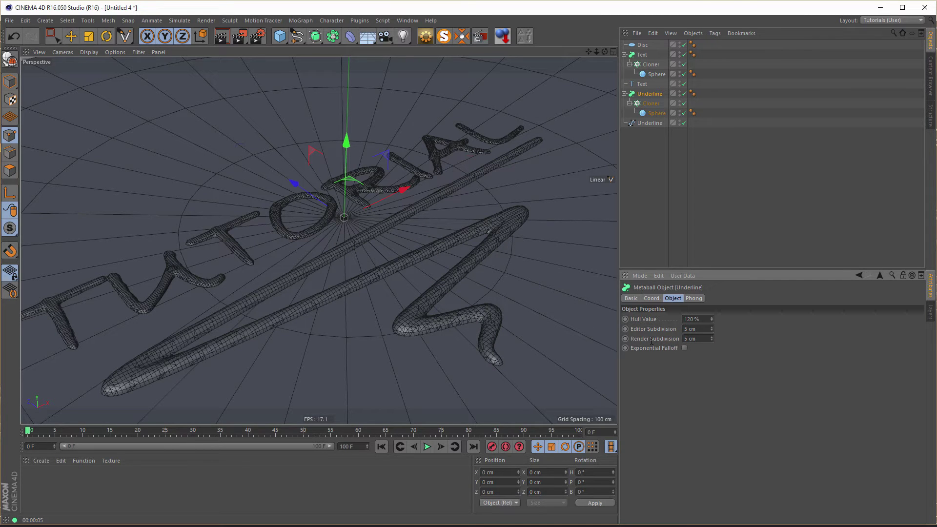
scroll(408, 293, down, 3)
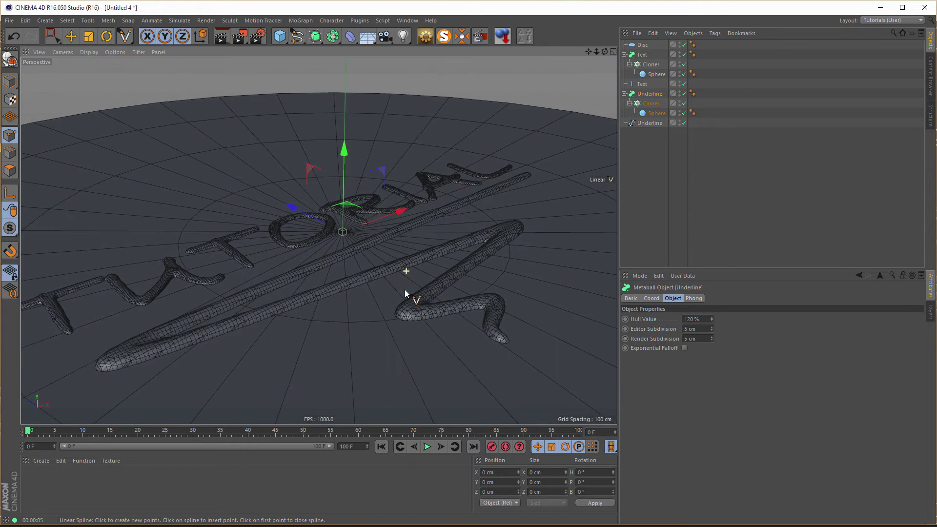
scroll(410, 285, up, 2)
scroll(412, 282, up, 4)
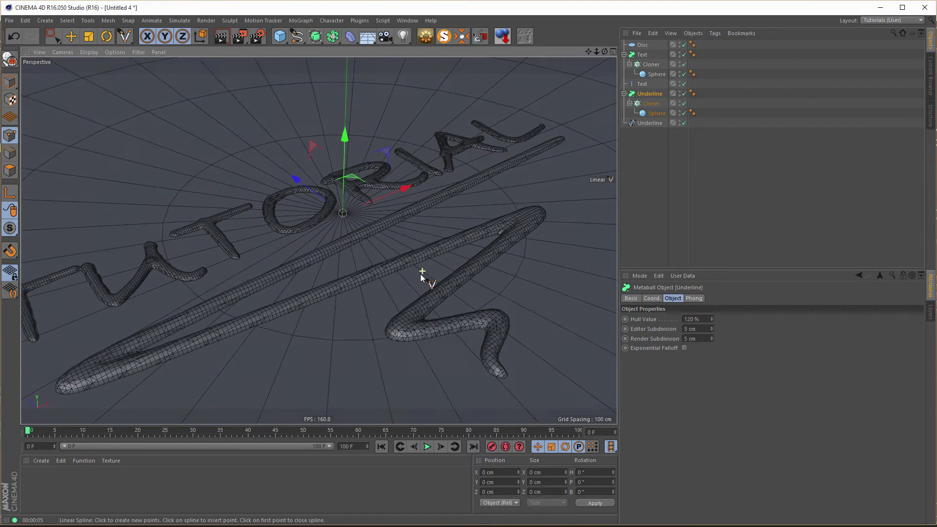
scroll(420, 279, down, 1)
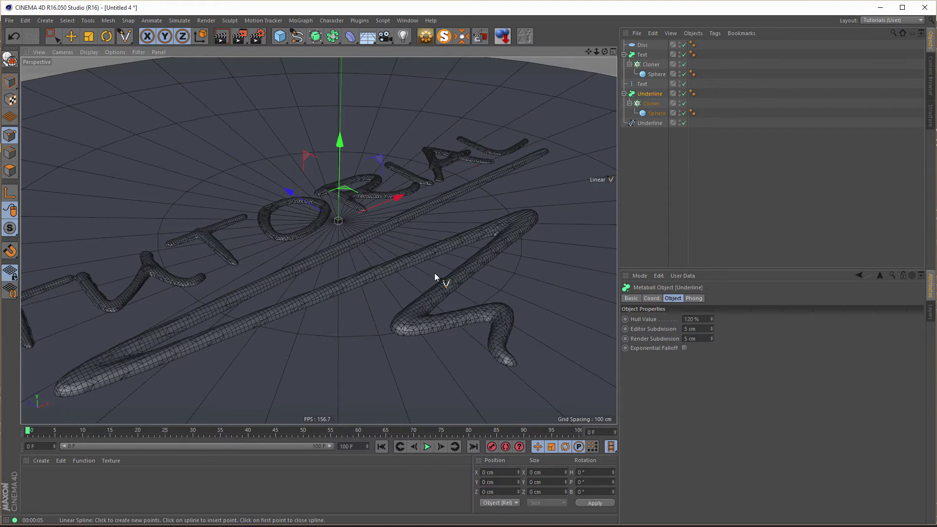
Group the Underline metaball under a null renamed 'Underline' and expand the group.
click(655, 95)
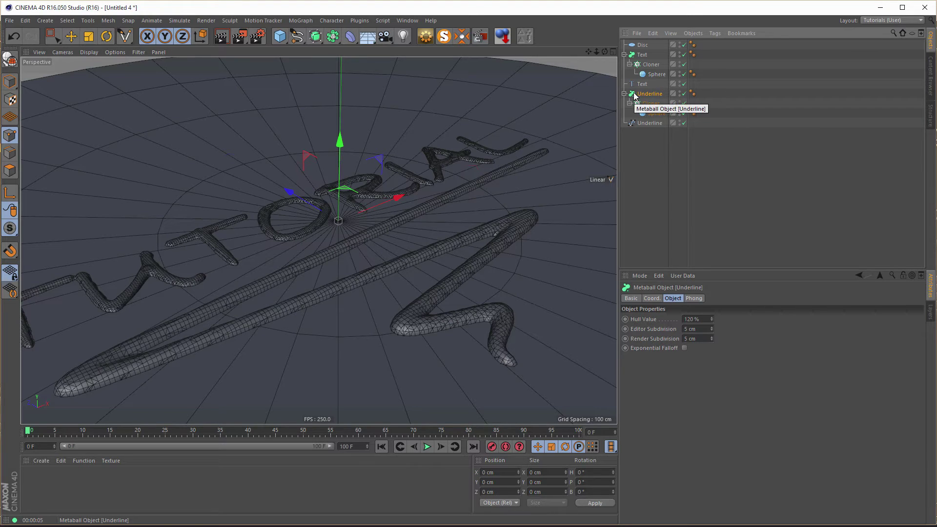
key(alt+g)
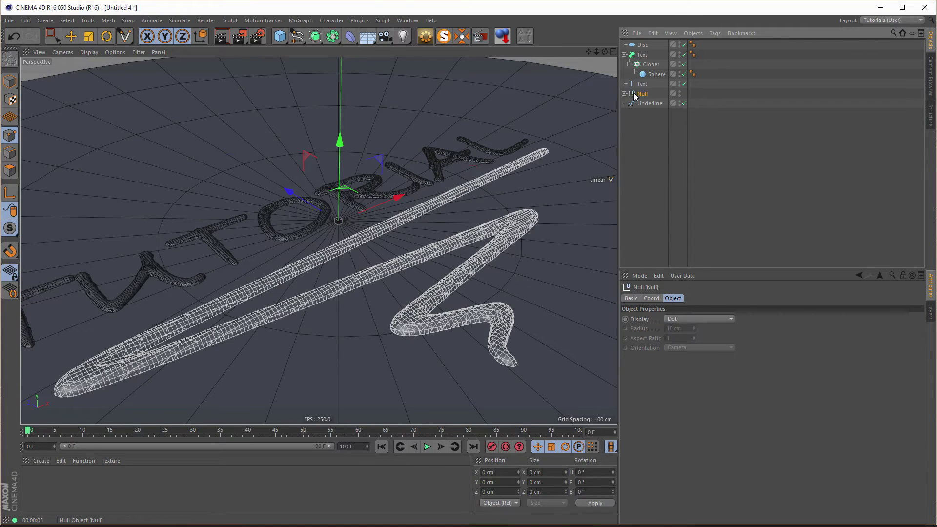
double_click(645, 93)
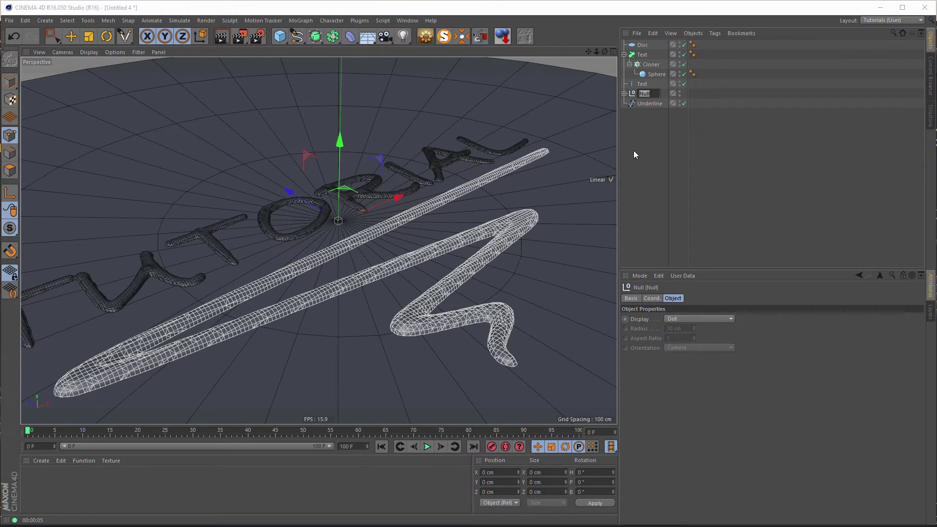
text(Underline)
key(Return)
click(625, 93)
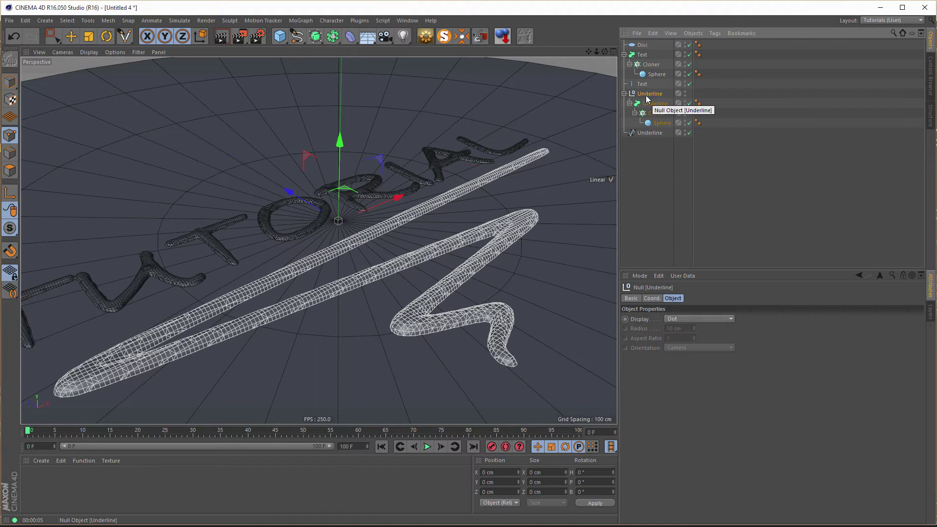
Add a 90% Polygon Reduction to the Underline group, compare it on/off, and test-render.
click(351, 37)
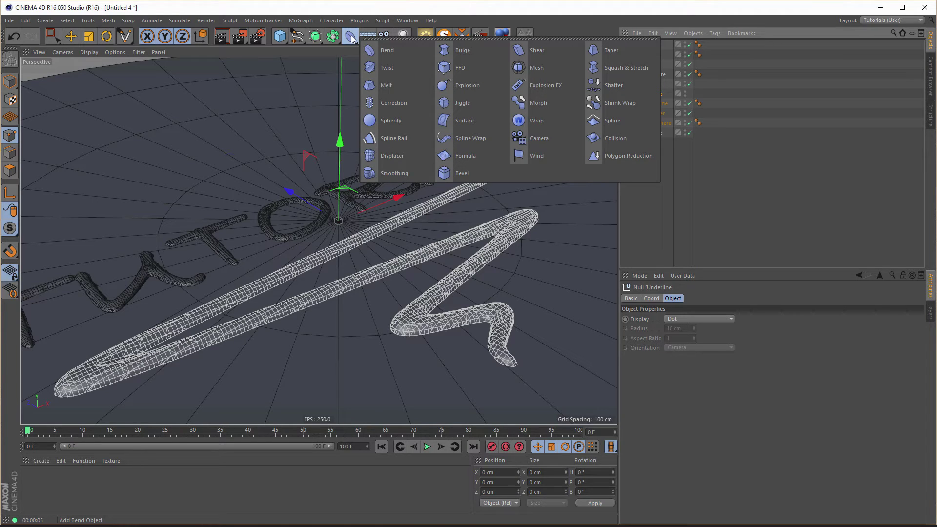
shift+click(615, 155)
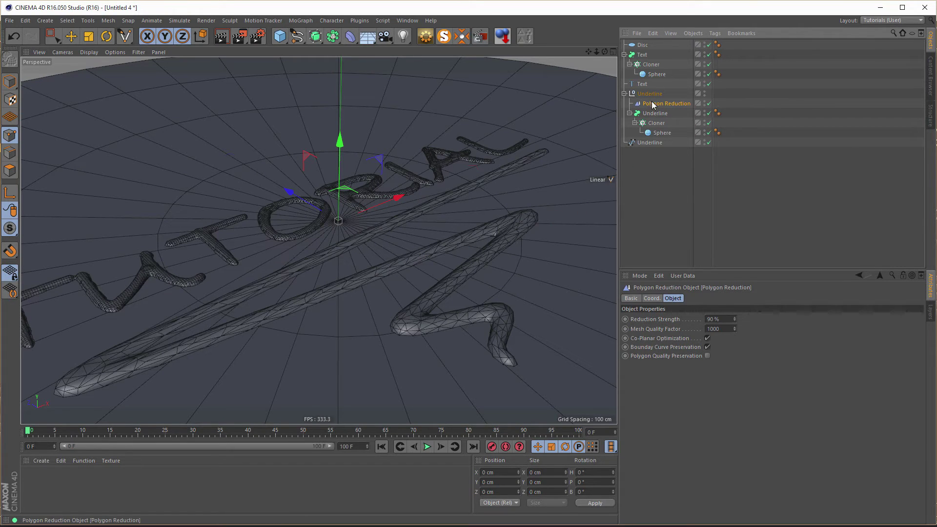
click(710, 104)
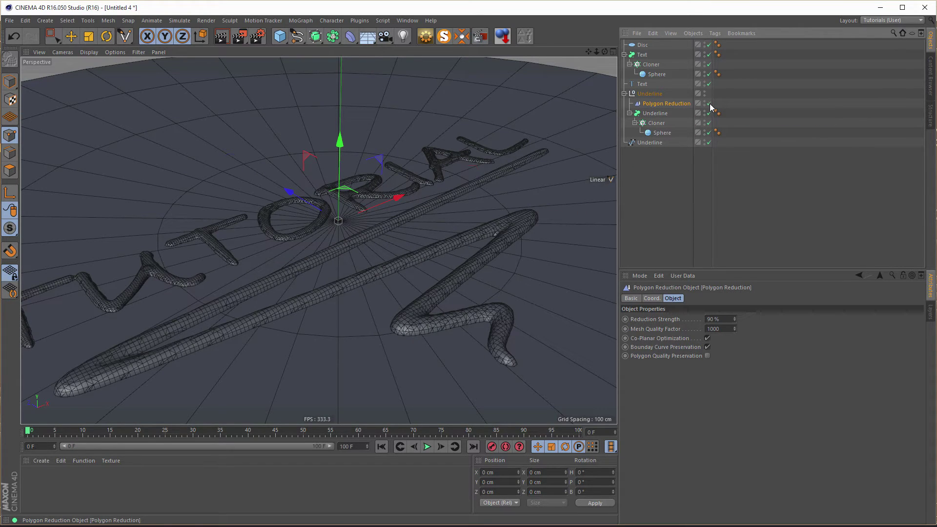
click(710, 104)
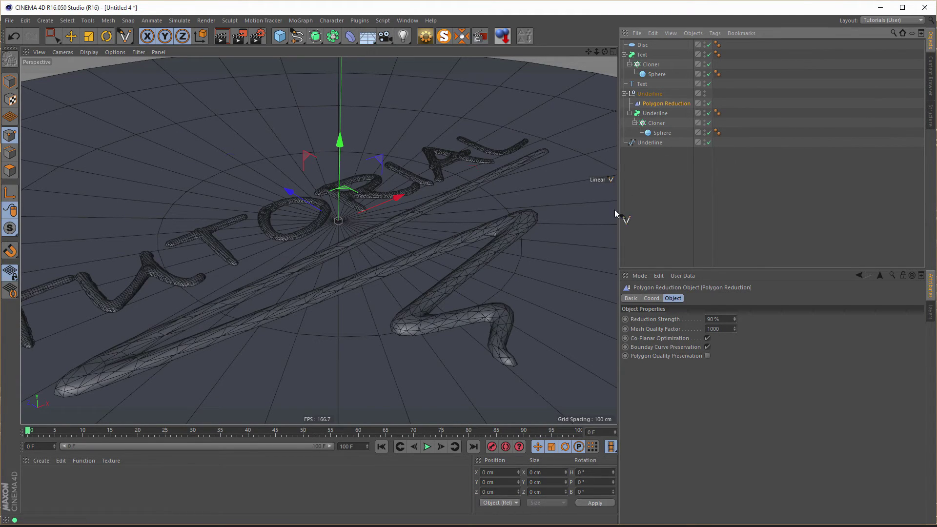
key(ctrl+r)
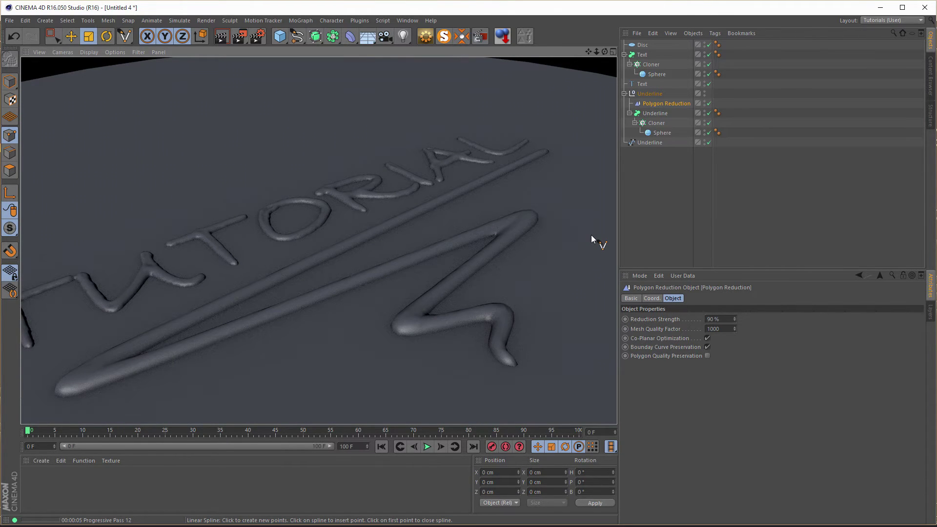
click(669, 103)
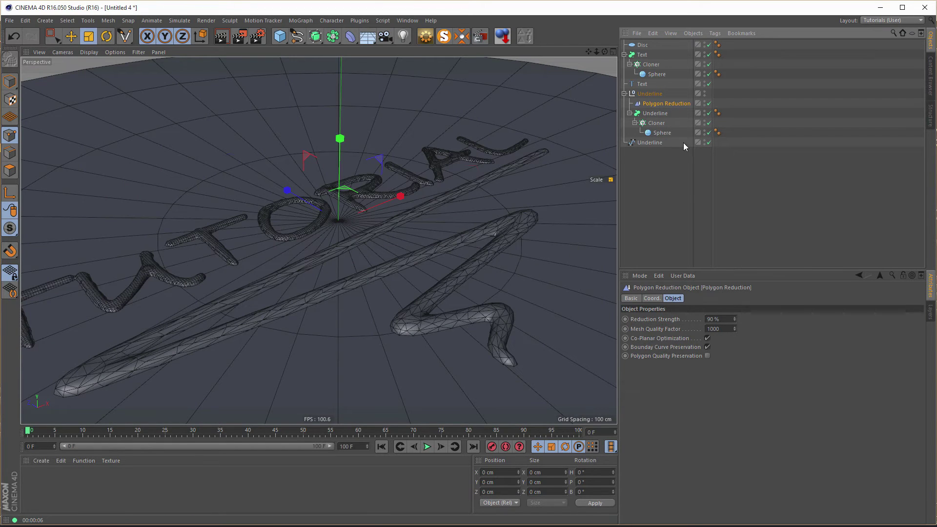
In the side view, select the Underline spline with the Move tool in object mode.
middle_click(448, 219)
middle_click(210, 283)
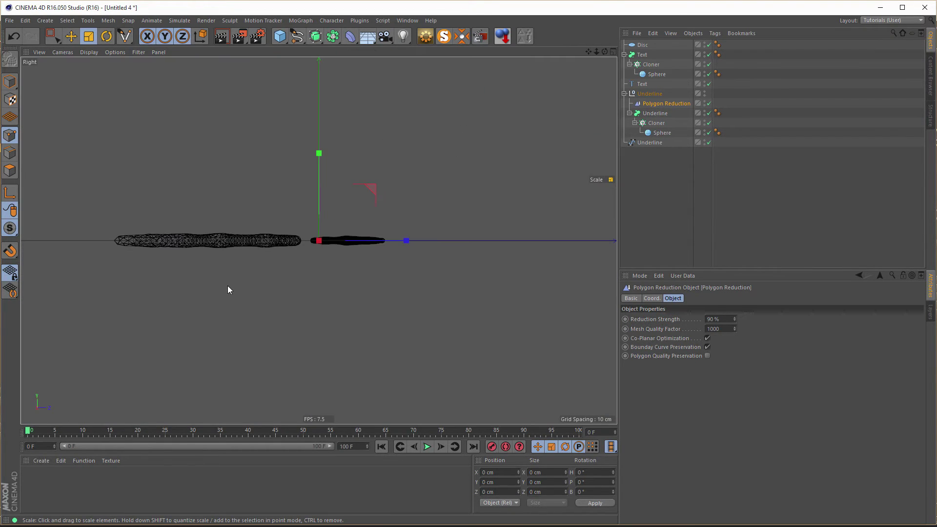
click(650, 142)
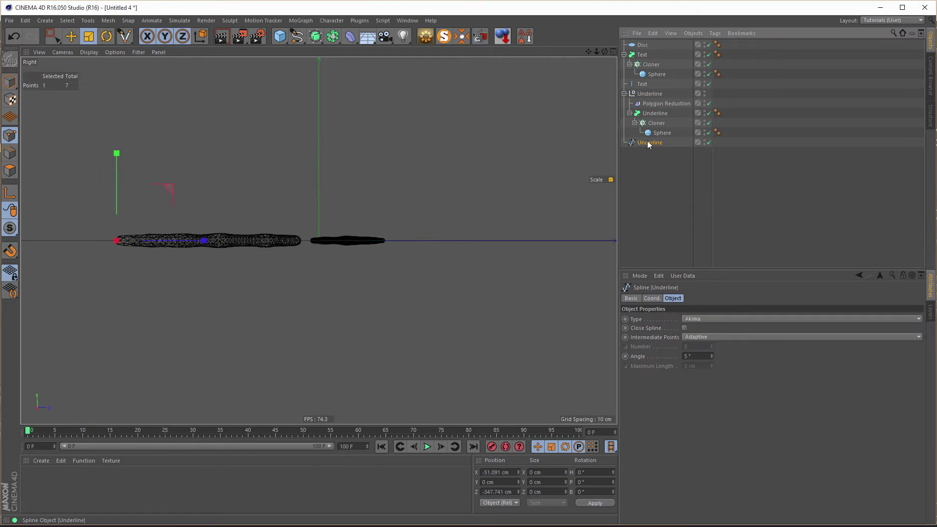
key(e)
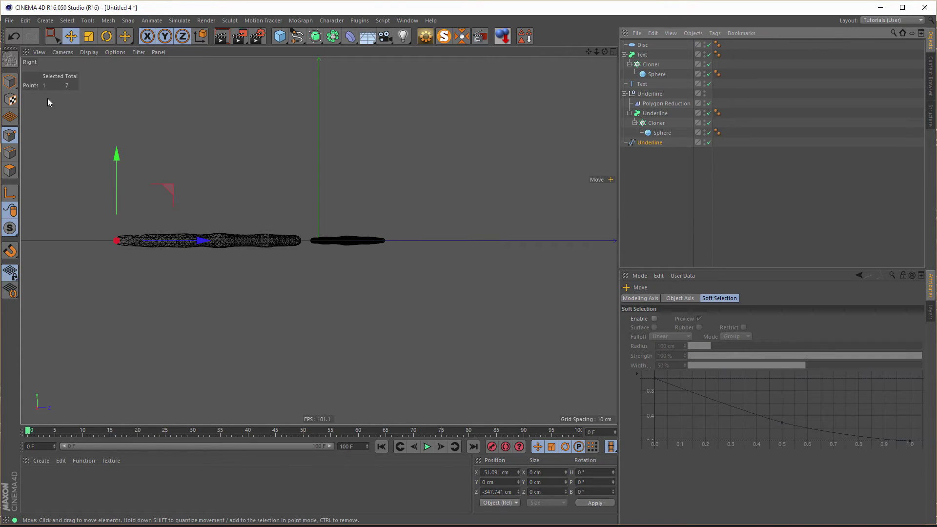
click(12, 84)
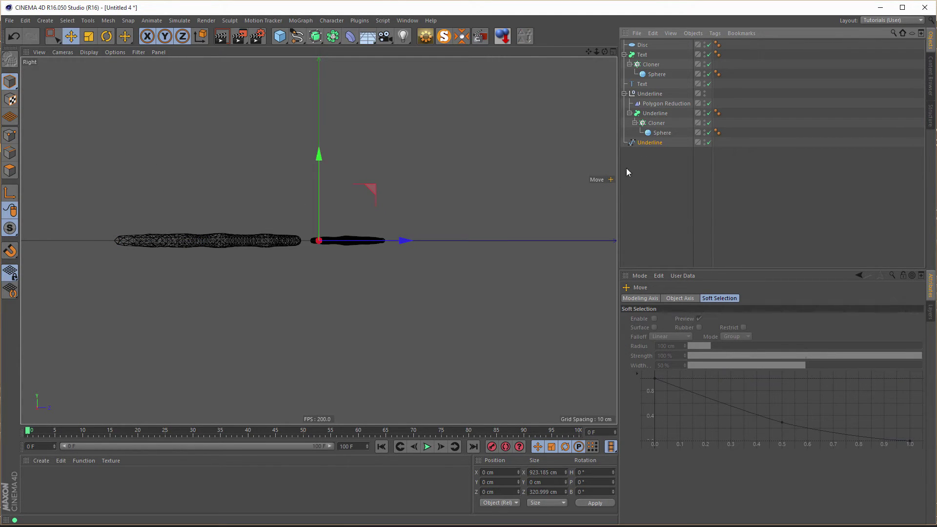
click(642, 144)
key(ctrl+z)
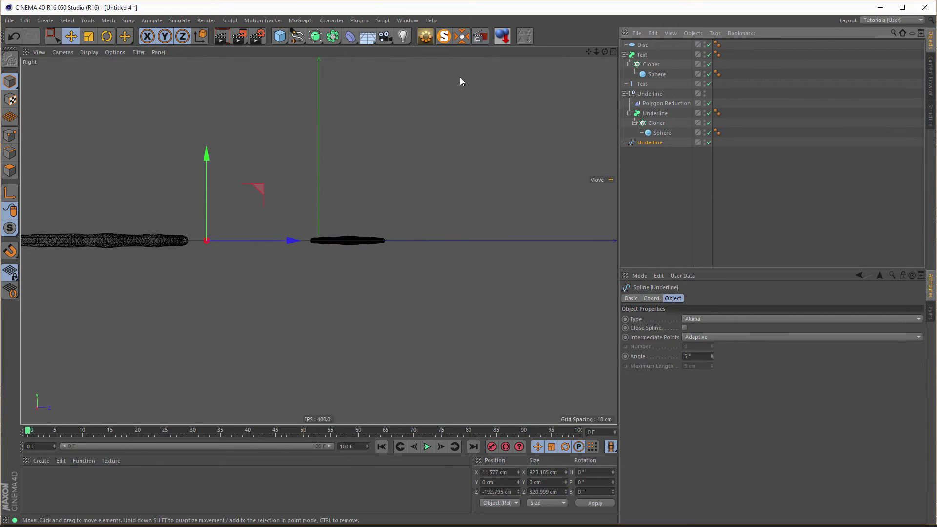
key(ctrl+z)
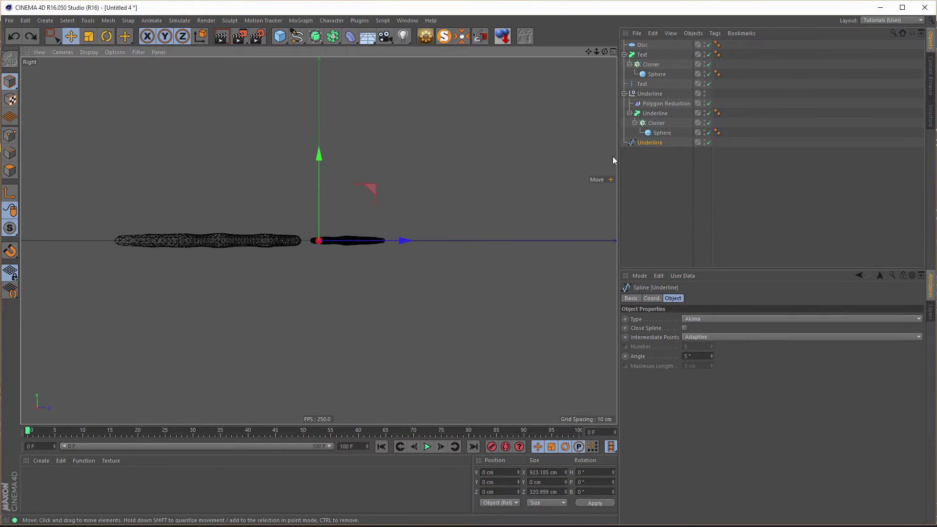
Lower the Underline spline to about Y -4.085 cm and return to the Perspective view.
click(548, 175)
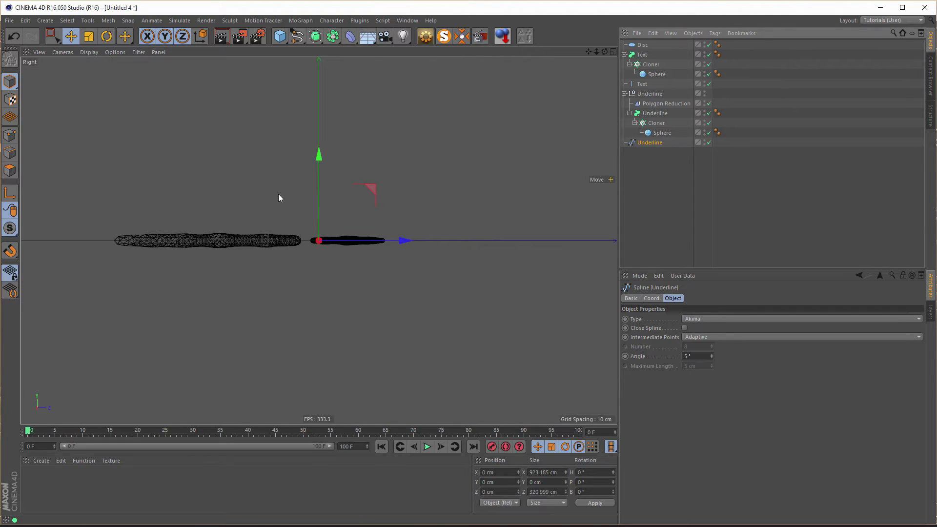
scroll(244, 236, up, 4)
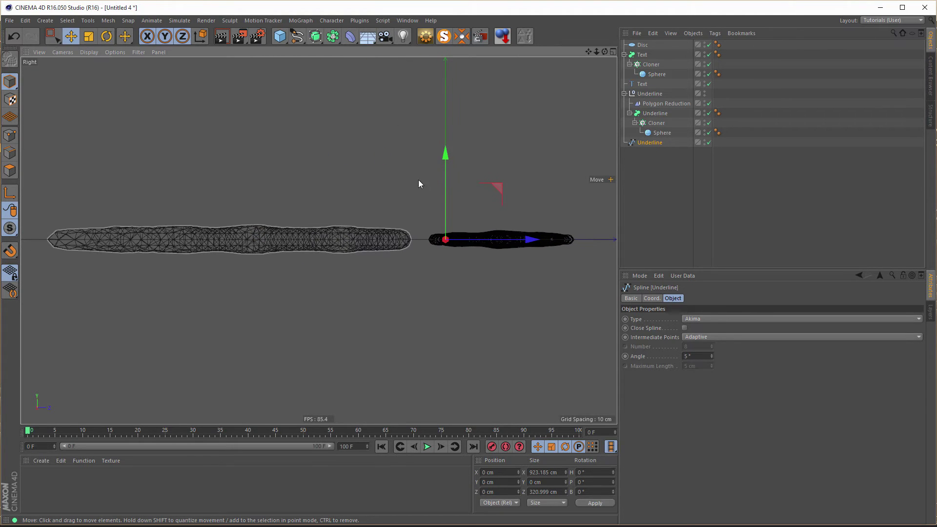
drag(447, 154, 448, 159)
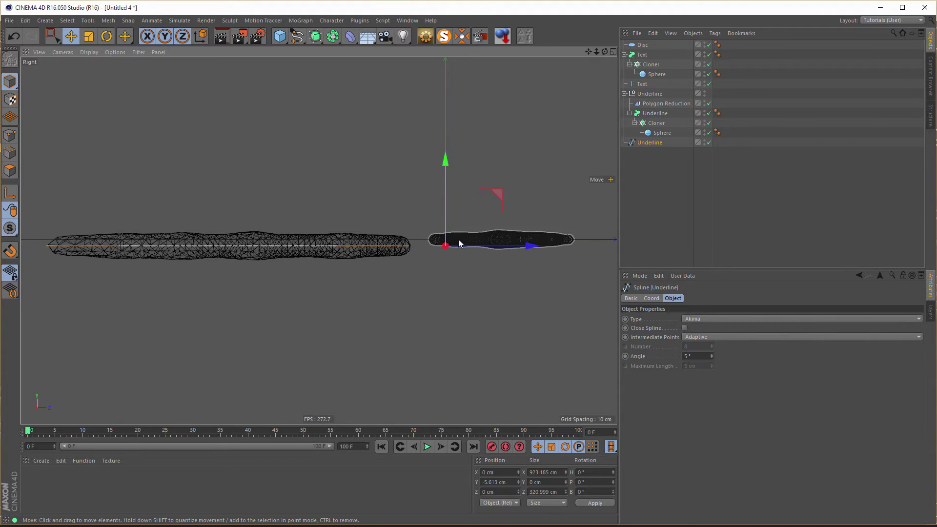
middle_click(341, 317)
middle_click(251, 230)
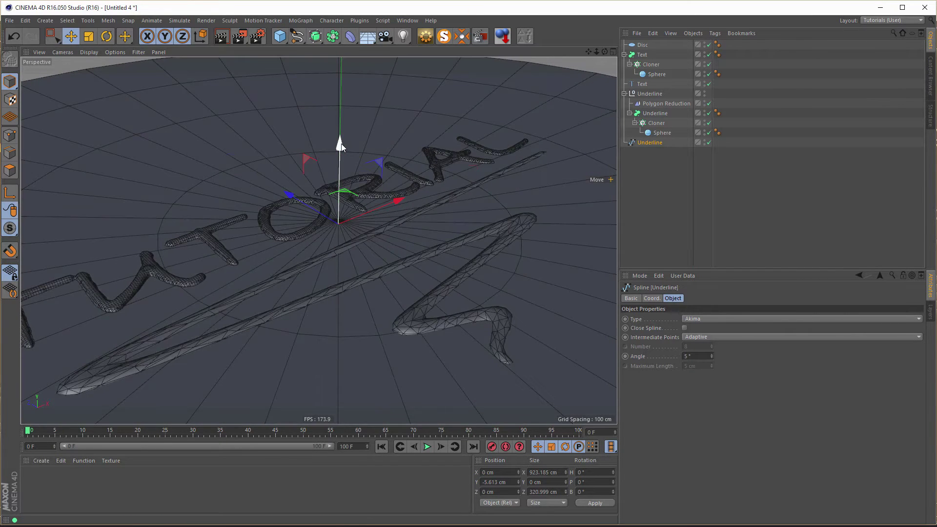
drag(341, 144, 342, 143)
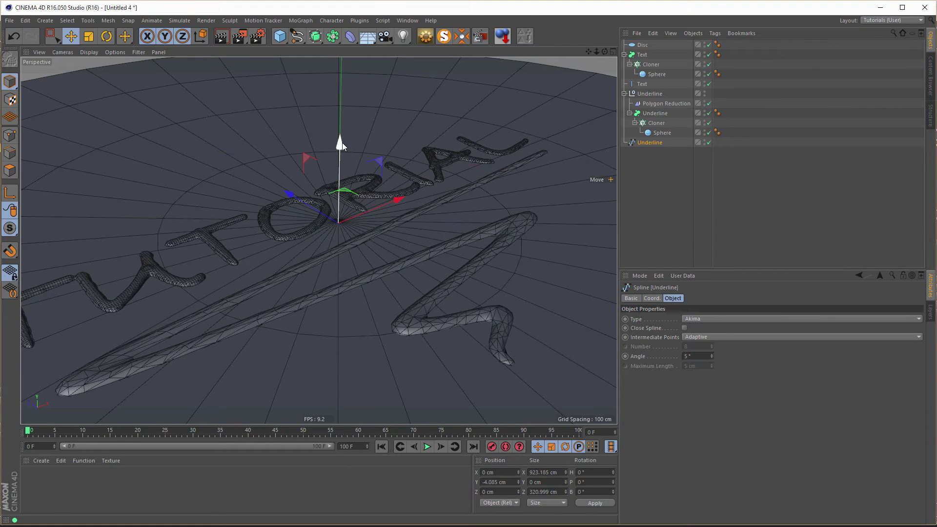
Wrap the Underline metaball in a Subdivision Surface and render a preview of the smoothed tube.
key(ctrl+r)
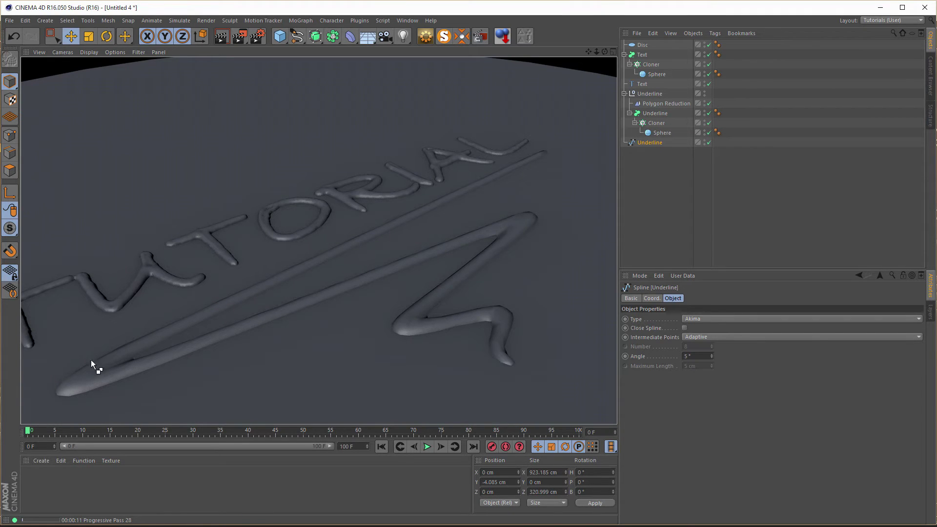
click(656, 113)
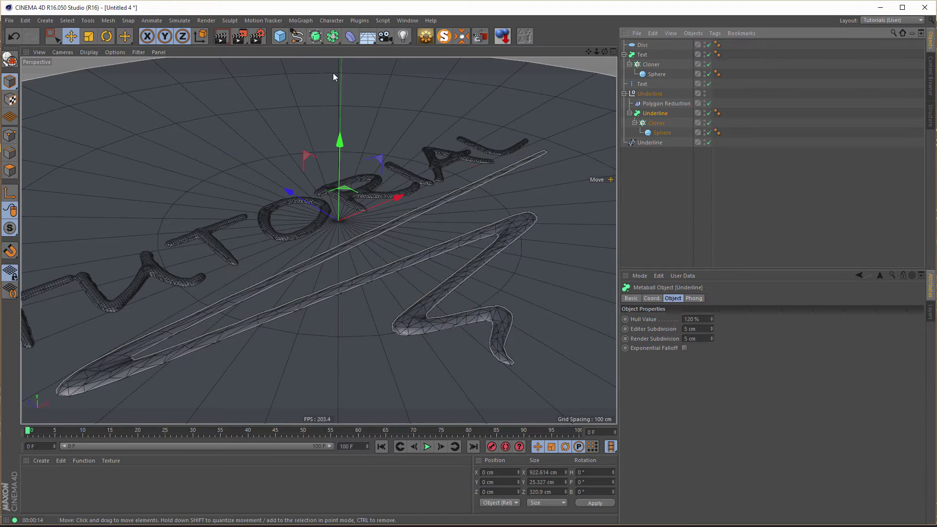
alt+click(317, 37)
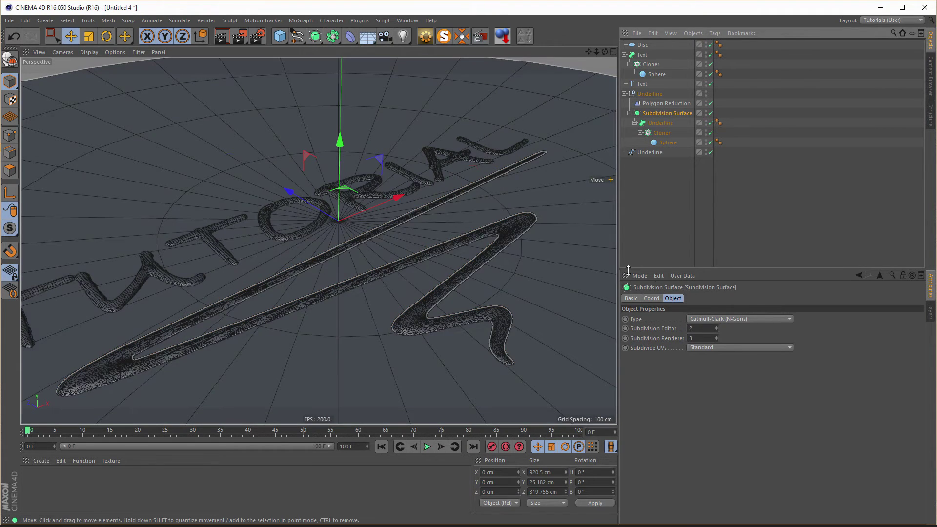
key(ctrl+r)
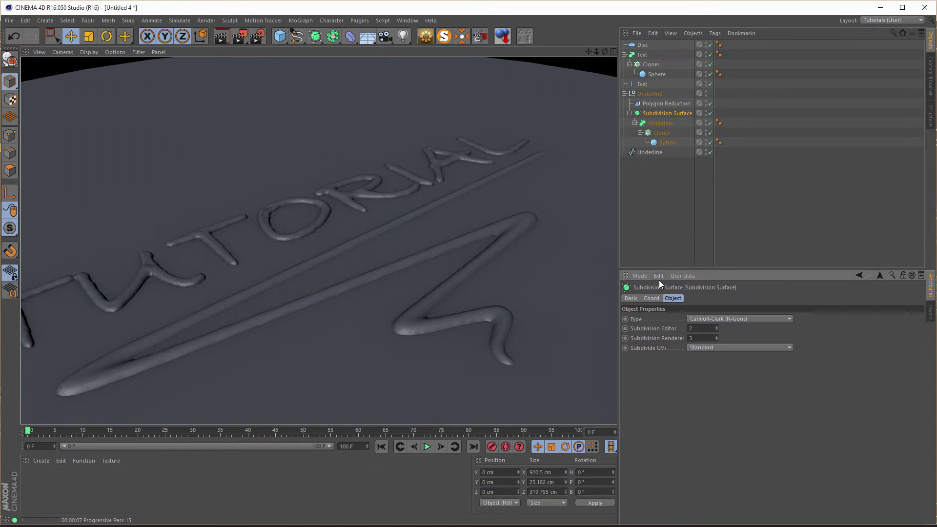
Move the Underline spline into the Underline null, below Polygon Reduction and Subdivision Surface.
click(624, 55)
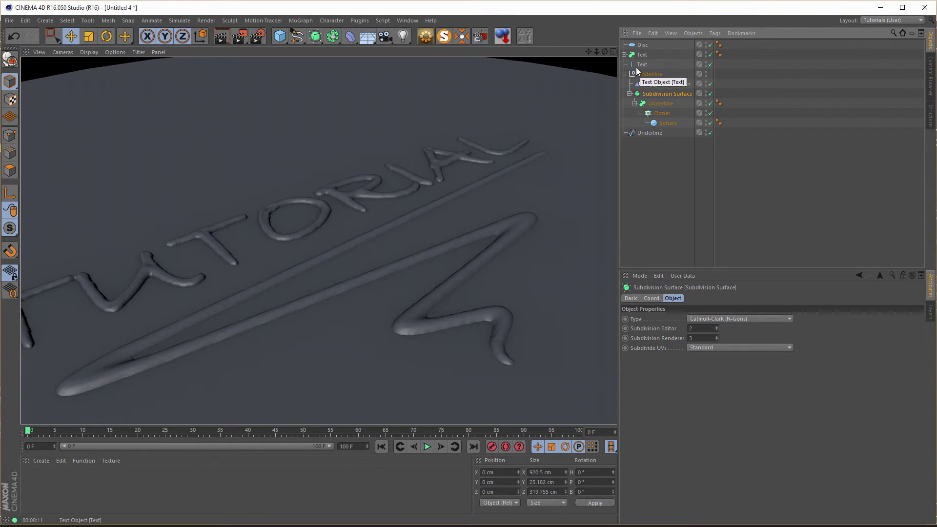
click(624, 74)
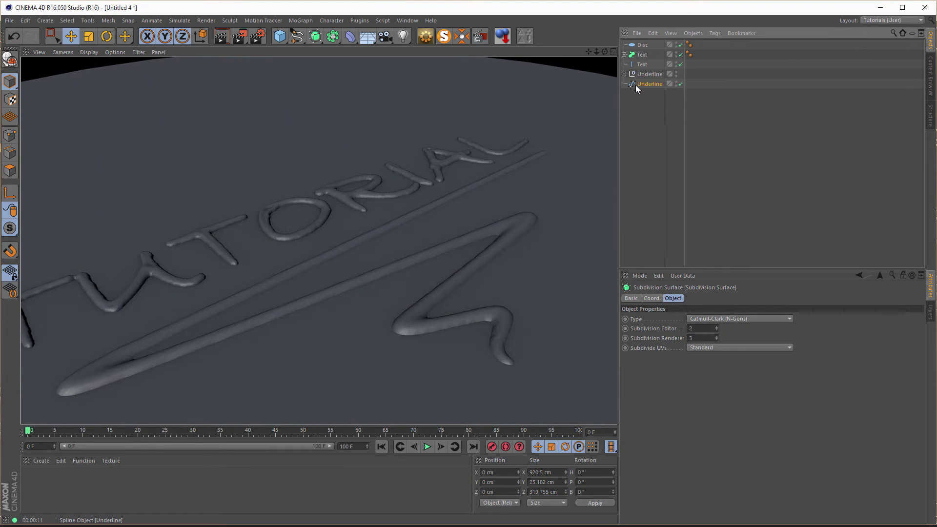
drag(642, 84, 648, 76)
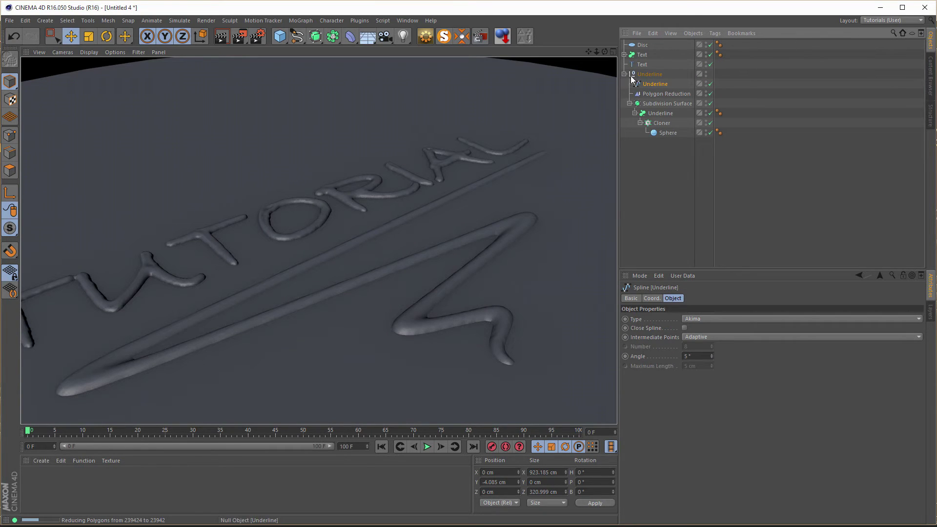
click(629, 103)
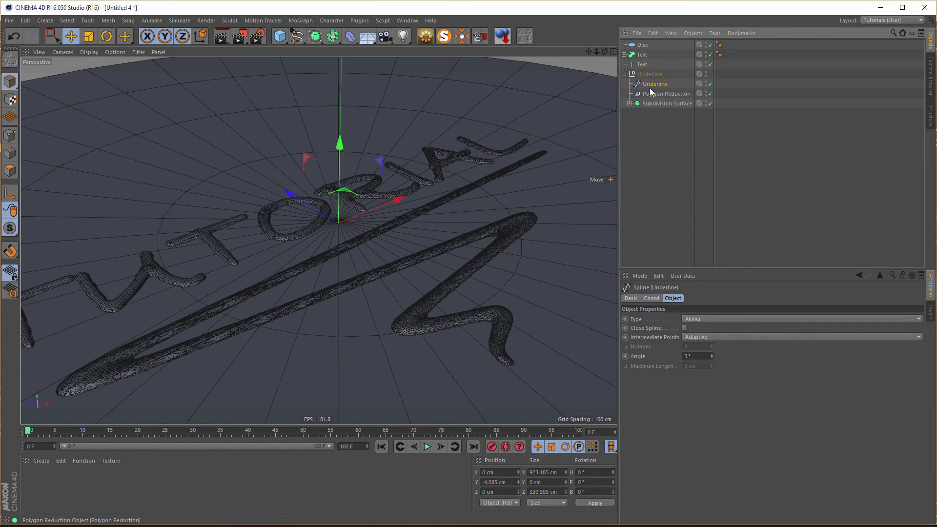
drag(652, 84, 658, 102)
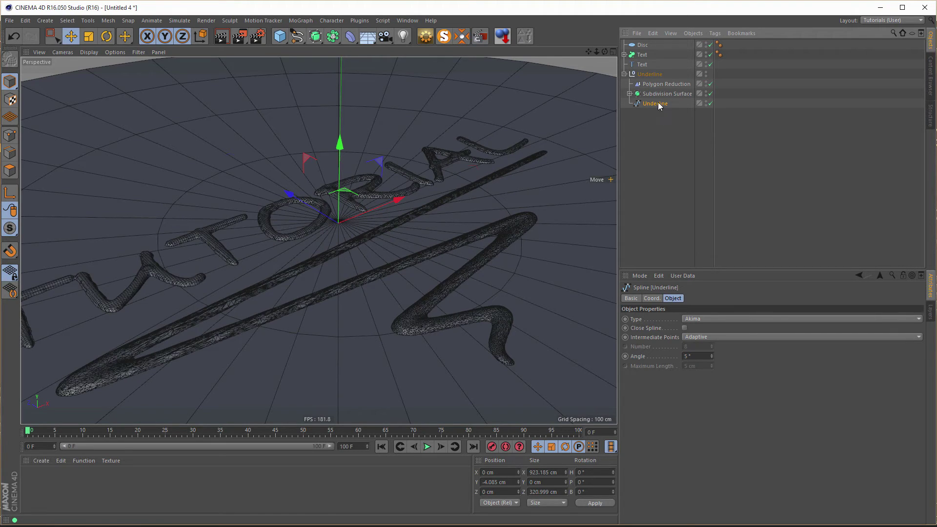
Group both Text objects under a new null named 'Text'.
click(626, 74)
click(642, 62)
ctrl+click(643, 54)
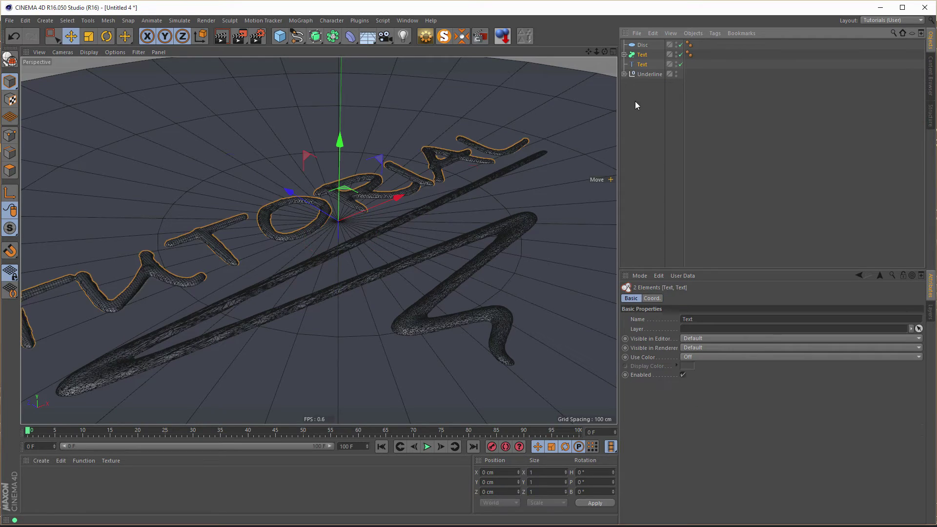
key(alt+g)
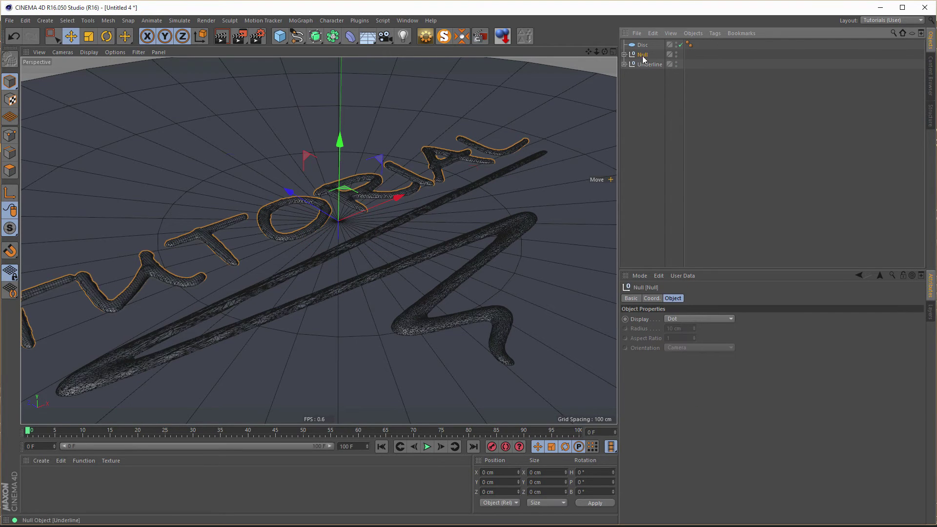
double_click(643, 55)
text(Text)
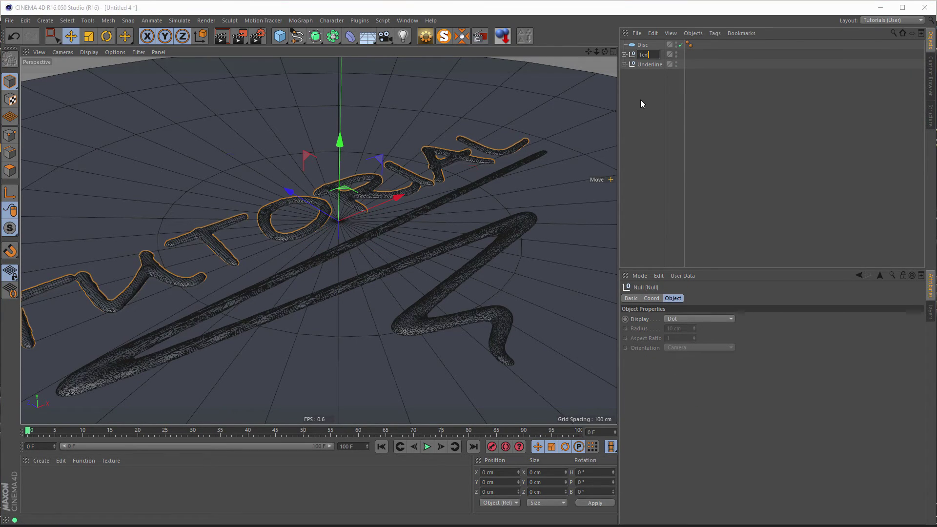
key(Return)
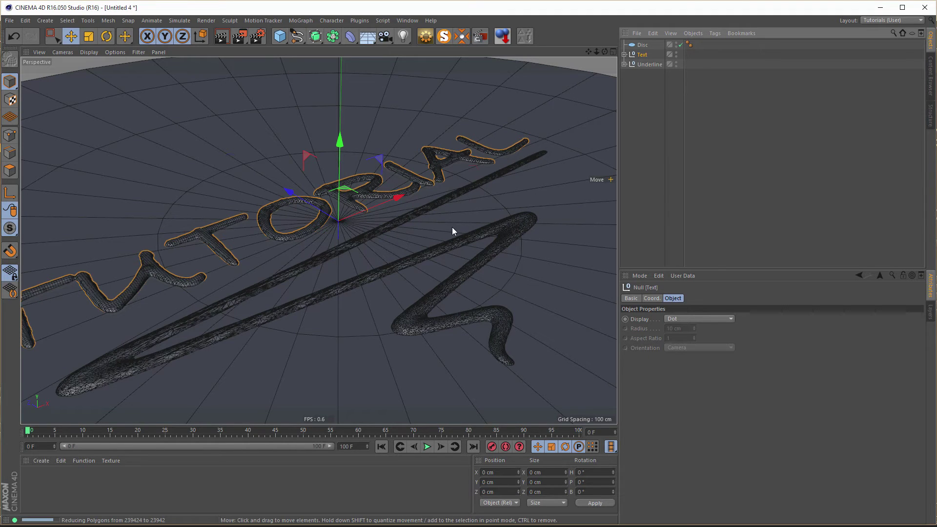
Orbit and quick-render the scene to check it, then select the Disc floor.
alt+drag(452, 227, 436, 205)
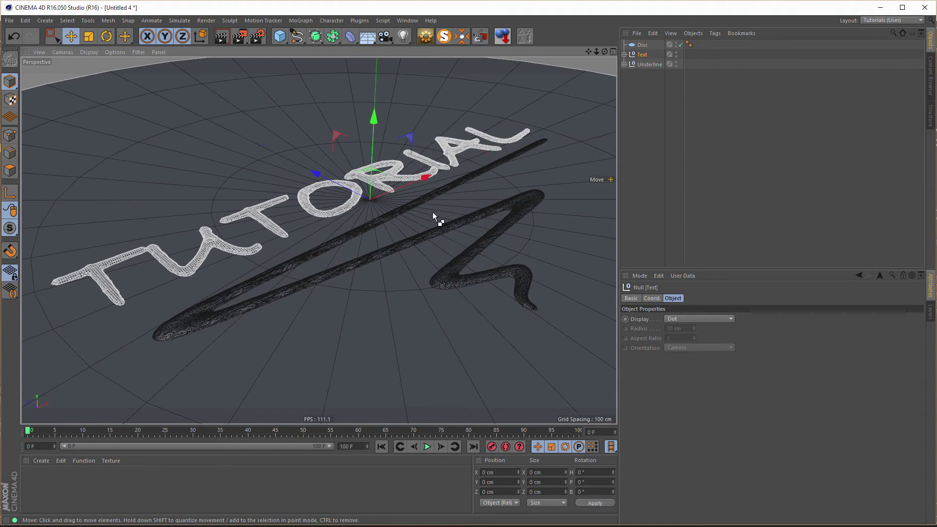
key(ctrl+r)
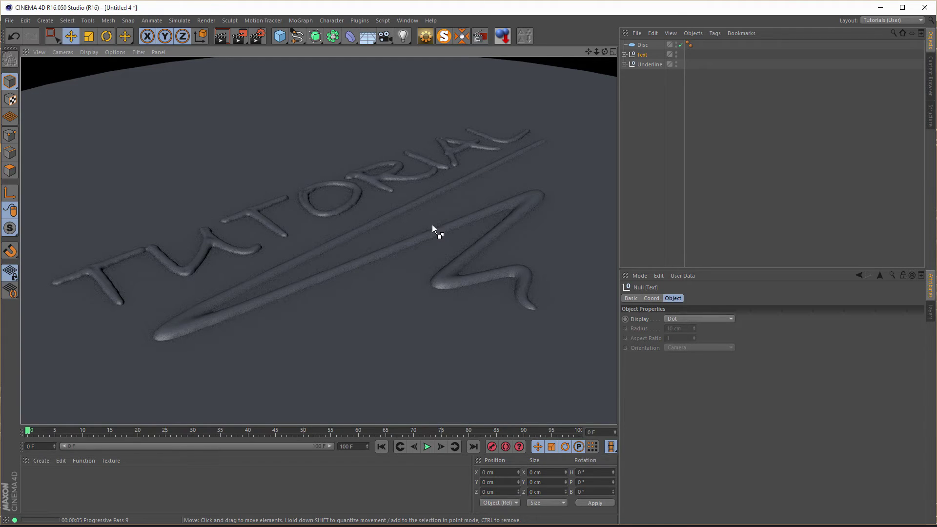
click(636, 100)
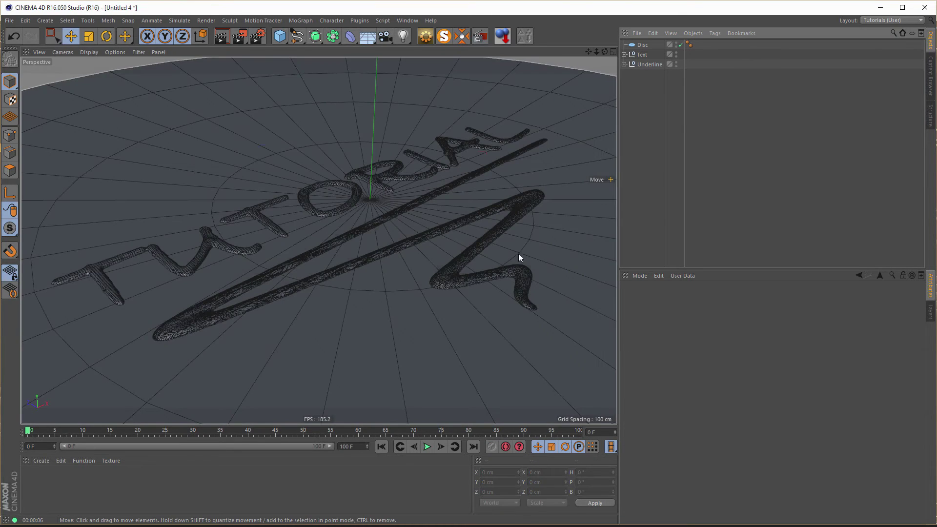
click(642, 45)
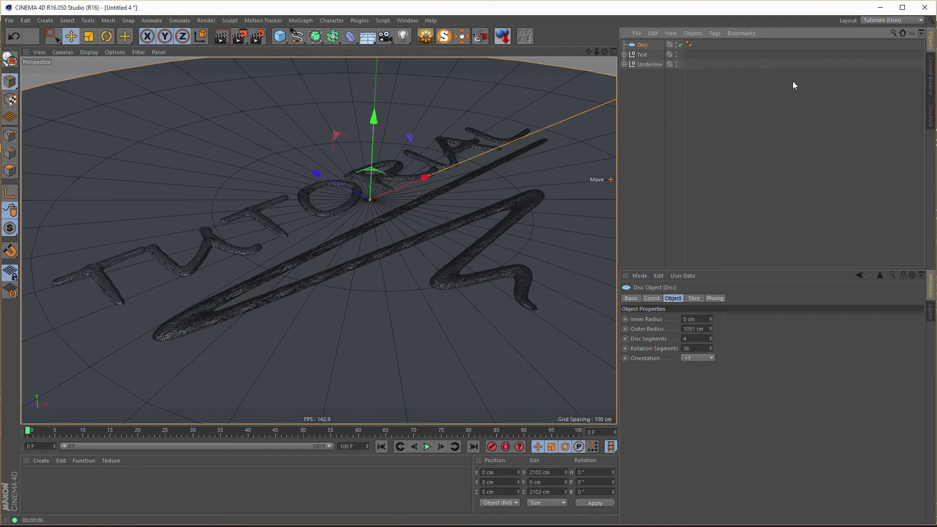
Add a new render setting named 'Tutorial' in an enlarged Render Settings window.
click(257, 42)
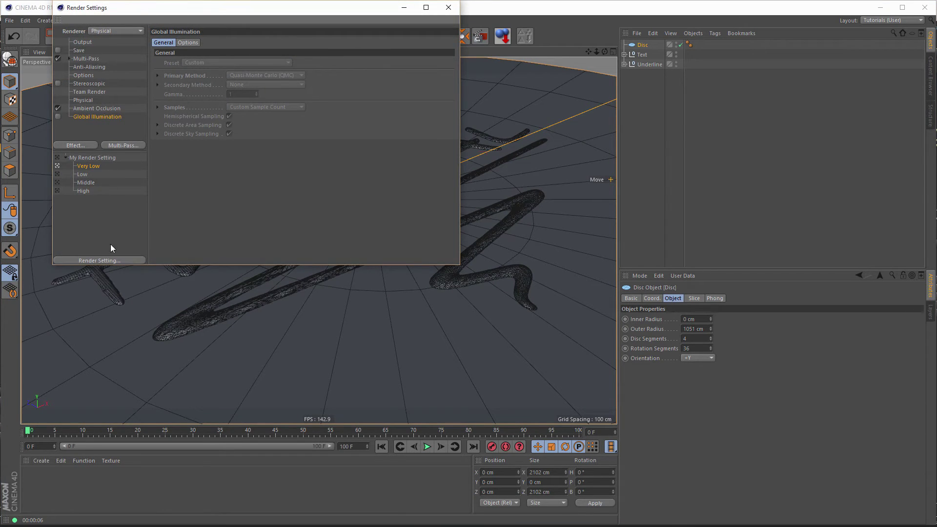
drag(239, 265, 249, 355)
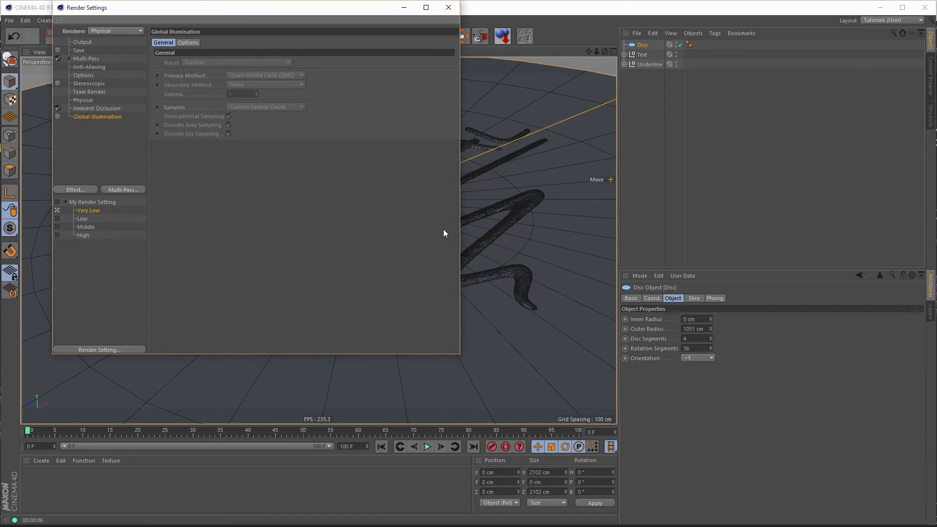
drag(460, 207, 592, 211)
right_click(88, 267)
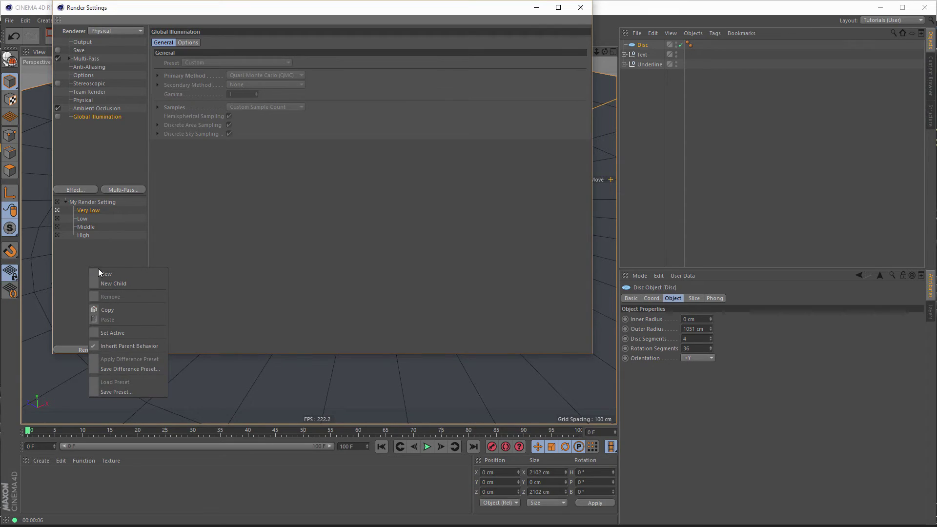
click(99, 271)
double_click(88, 244)
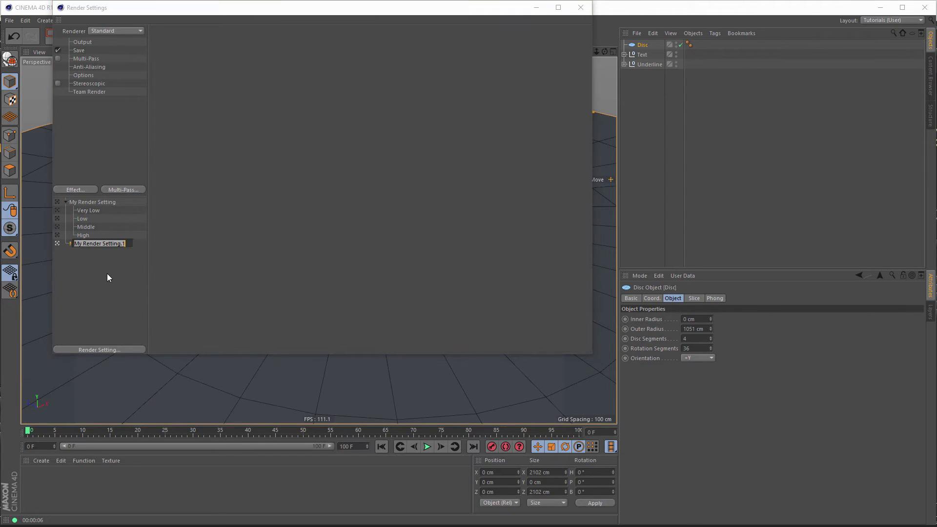
text(Tutorial)
key(Return)
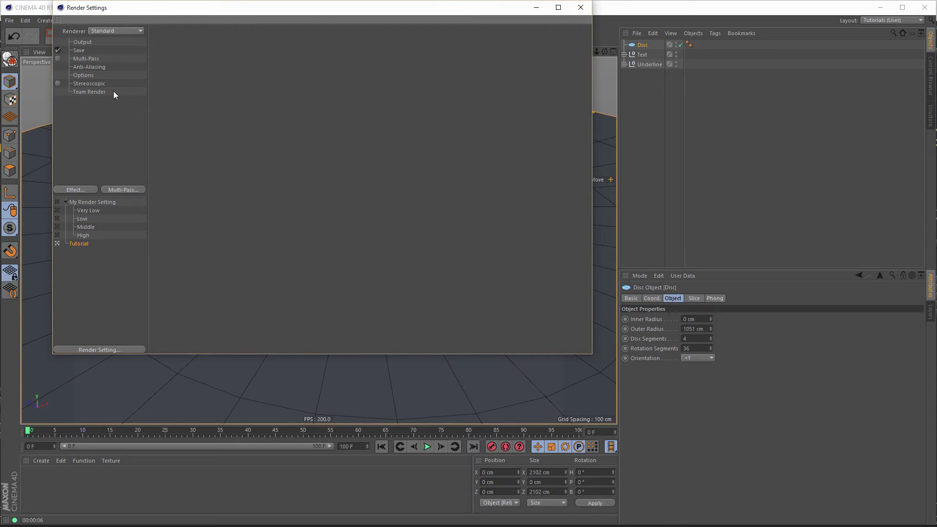
Set the Tutorial output height to 450 for an 800 × 450 frame.
click(87, 42)
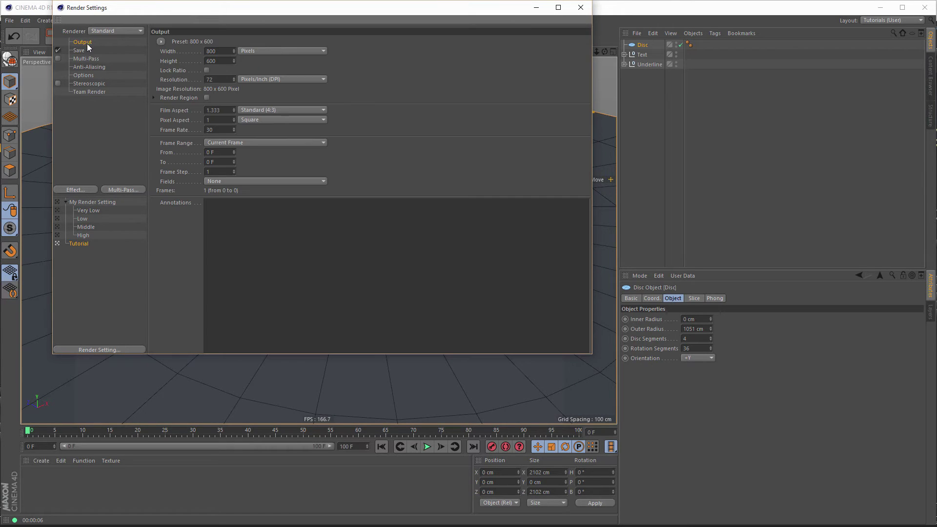
double_click(222, 61)
text(450)
key(Return)
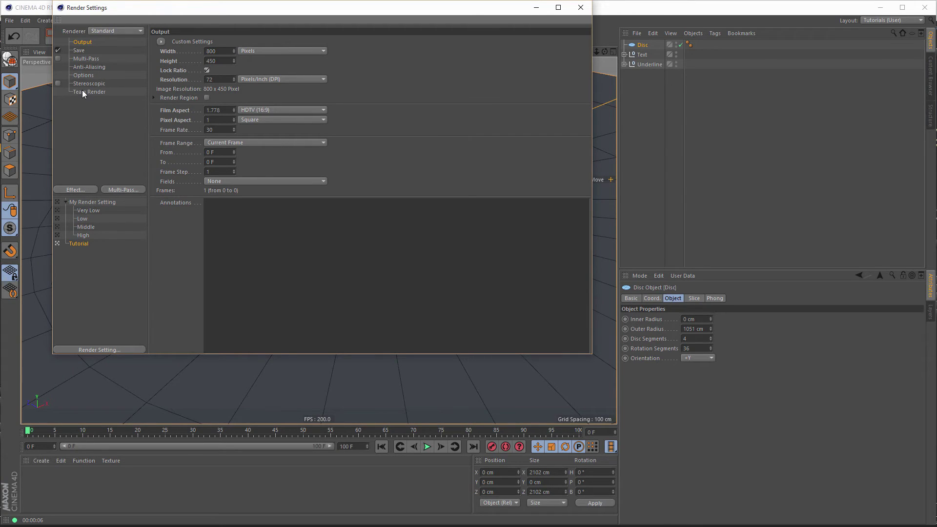
Switch the renderer to Physical with the Progressive sampler.
click(112, 30)
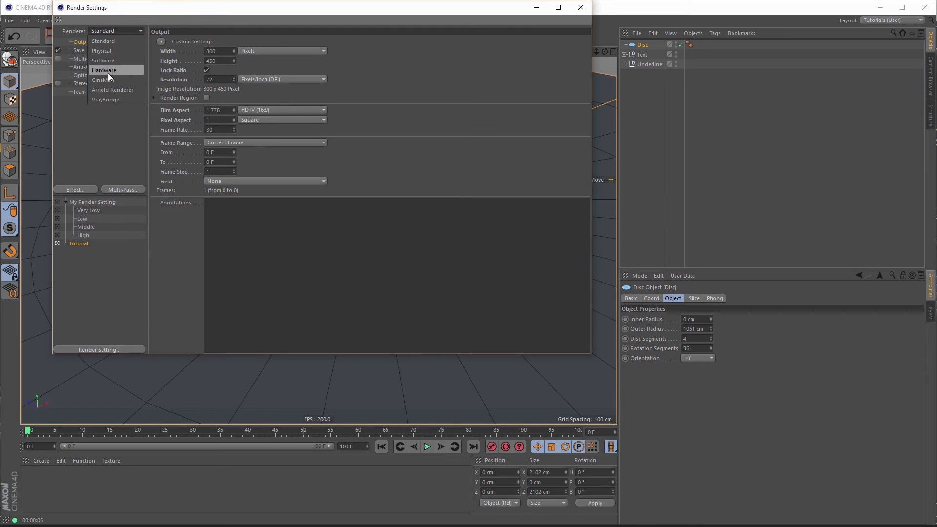
click(117, 51)
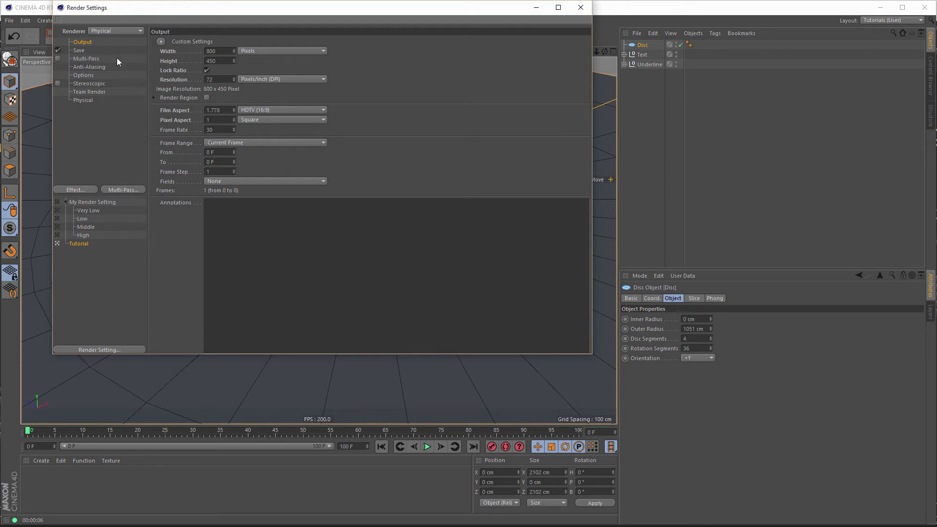
click(89, 99)
click(298, 117)
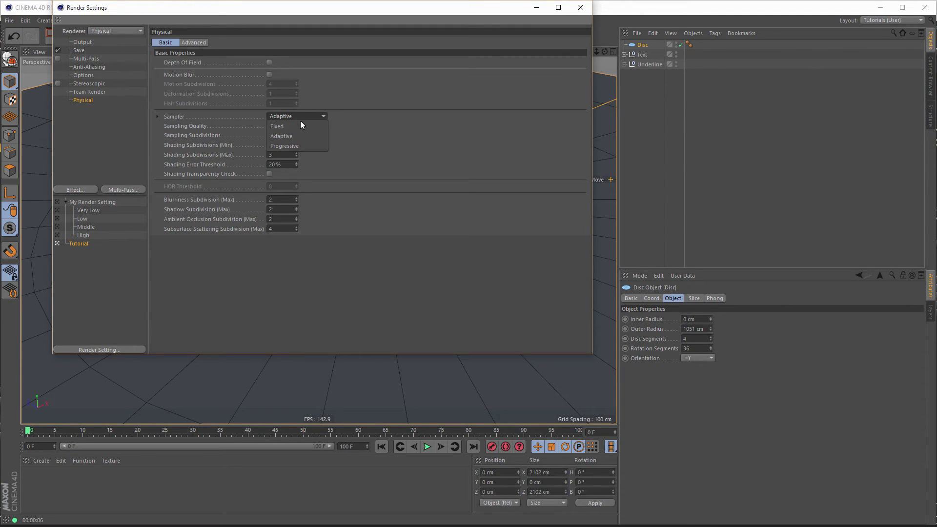
click(288, 145)
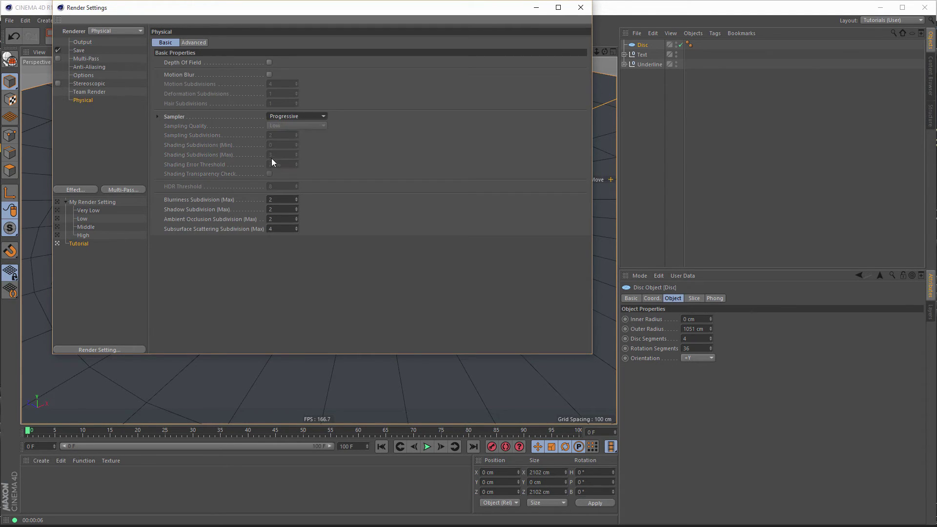
Add Ambient Occlusion and Global Illumination as render effects.
click(78, 189)
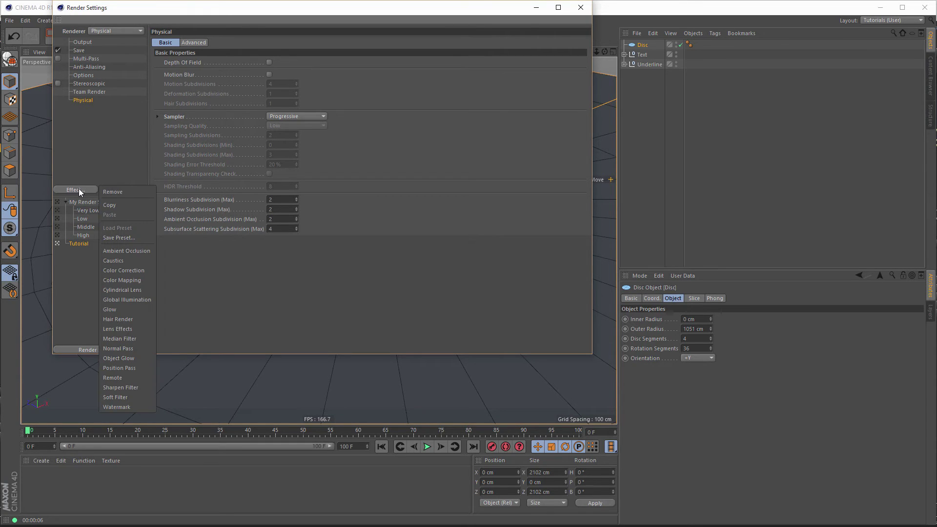
click(126, 251)
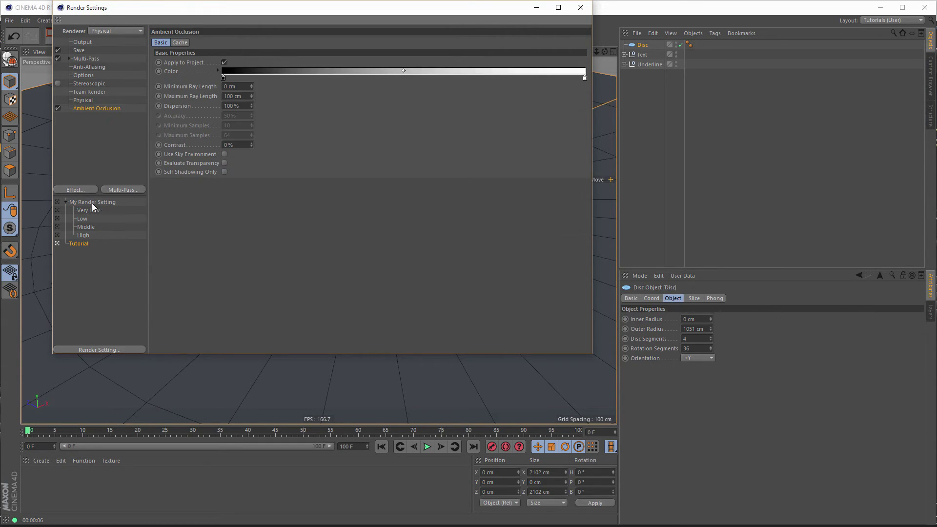
click(75, 190)
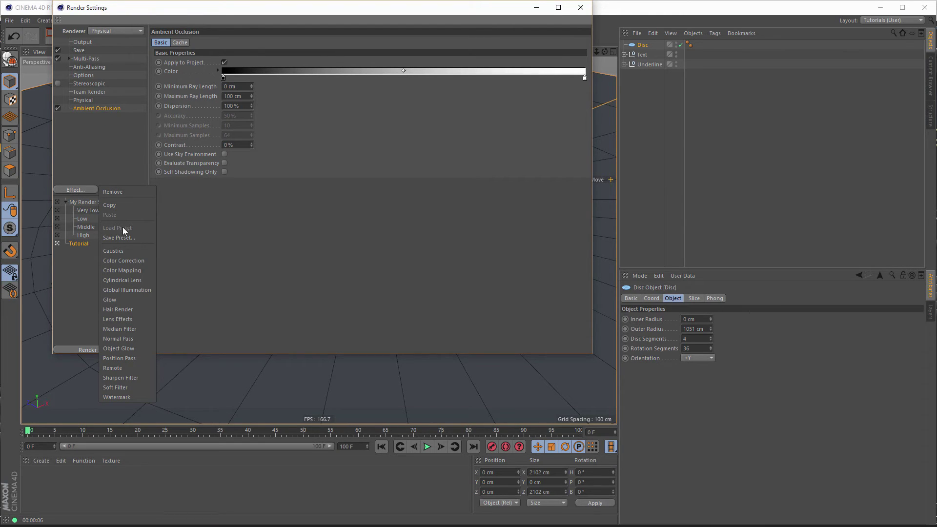
click(122, 289)
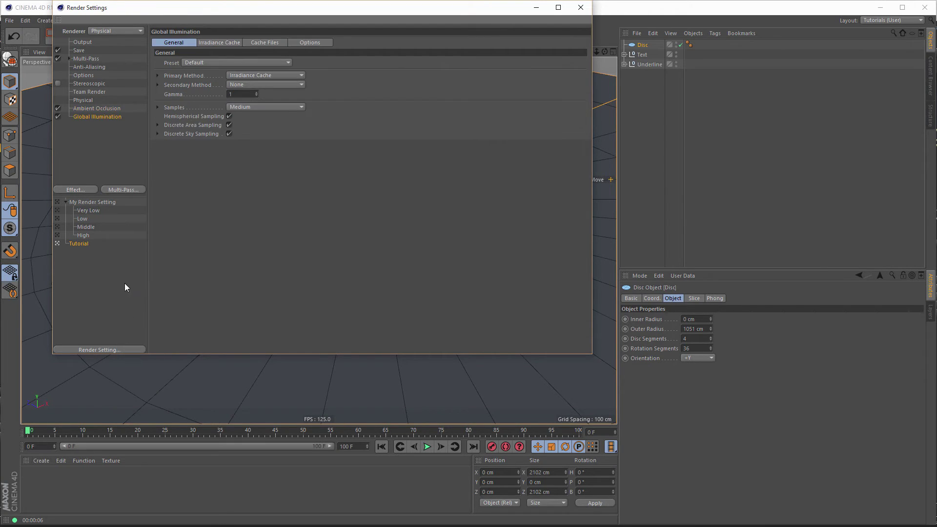
Set Global Illumination to Quasi-Monte Carlo with a custom sample count of 16, and disable image saving.
click(251, 75)
click(253, 85)
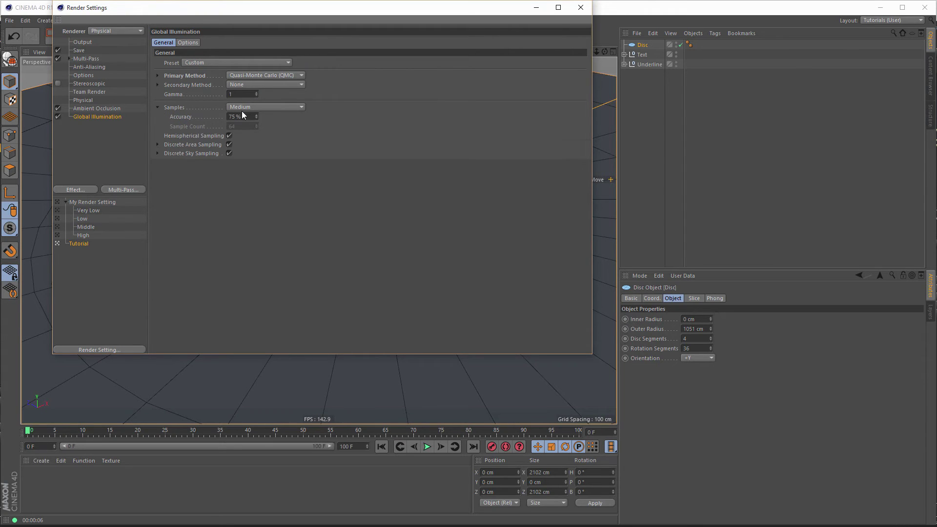
click(246, 108)
click(248, 122)
double_click(243, 126)
text(16)
key(Return)
click(59, 51)
click(581, 7)
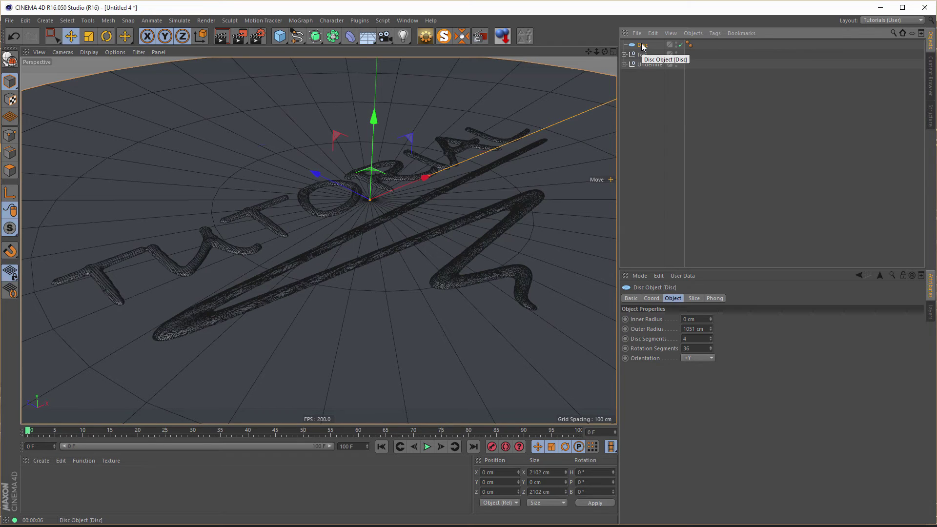
Scale the floor disc up about twice and create material Mat with a 2D Circular gradient colour.
key(t)
drag(312, 296, 542, 264)
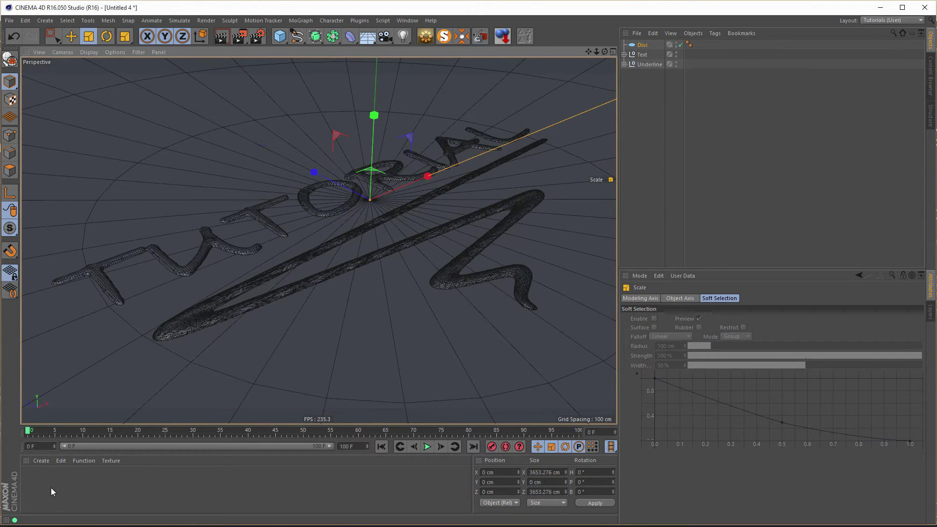
double_click(63, 491)
double_click(32, 481)
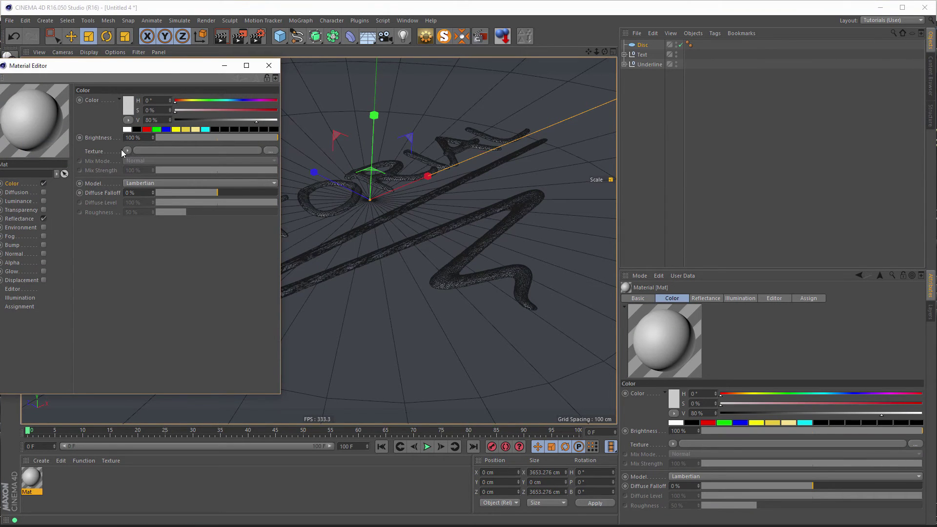
click(127, 150)
click(165, 250)
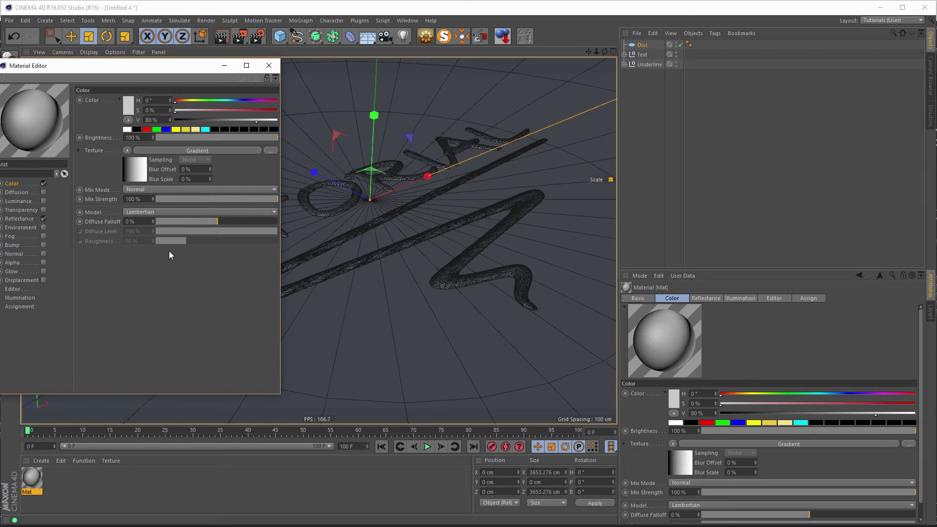
click(139, 174)
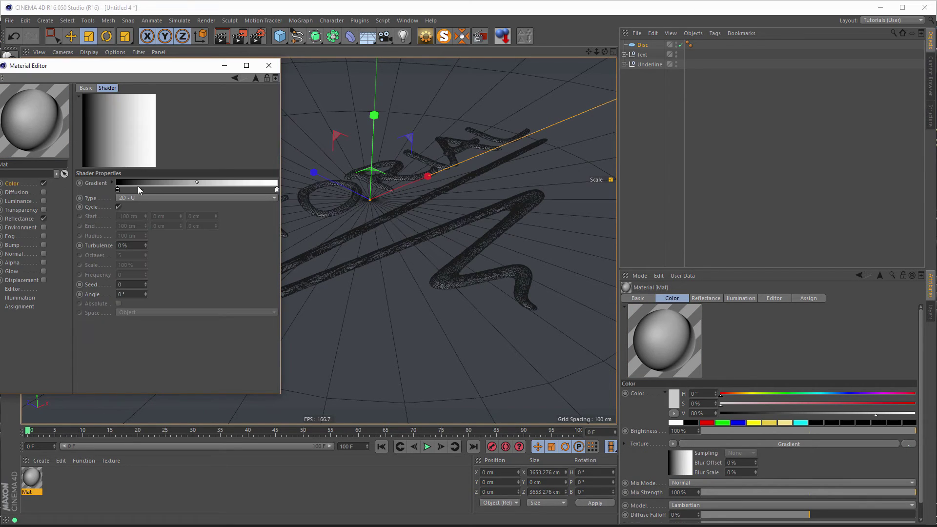
click(141, 198)
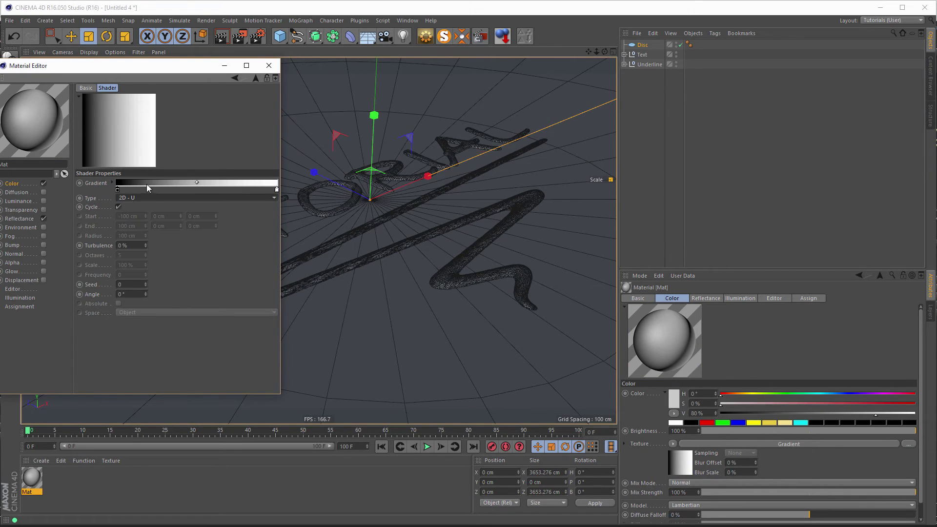
click(150, 247)
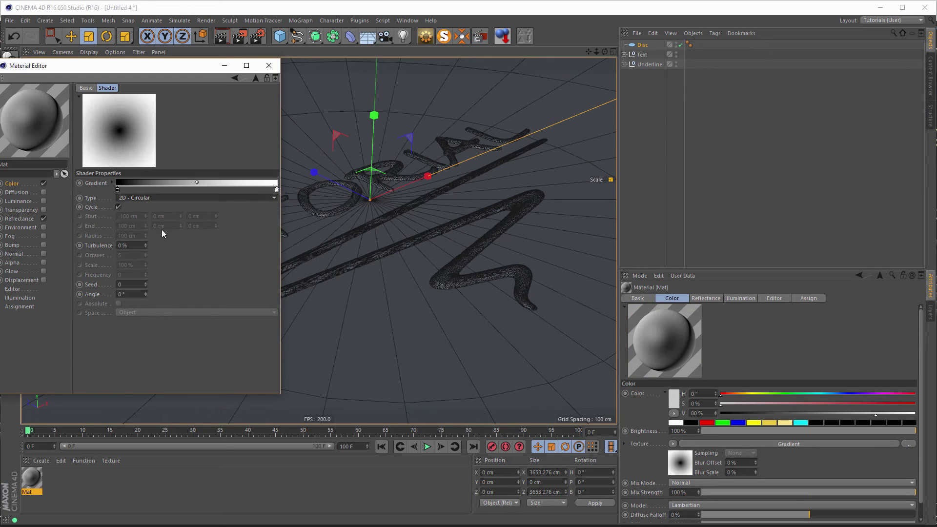
Reverse the gradient, set both knots to dark greys, and apply Mat to the Disc.
right_click(178, 185)
click(195, 195)
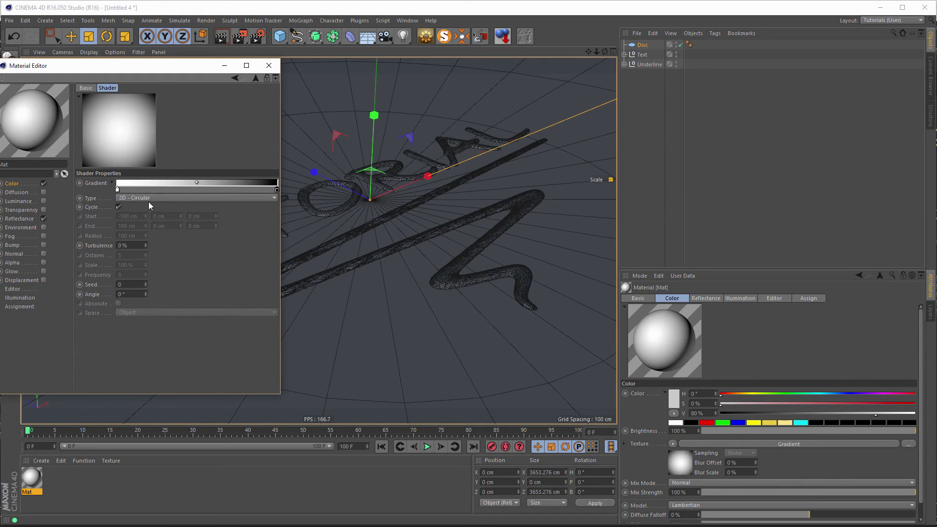
double_click(277, 190)
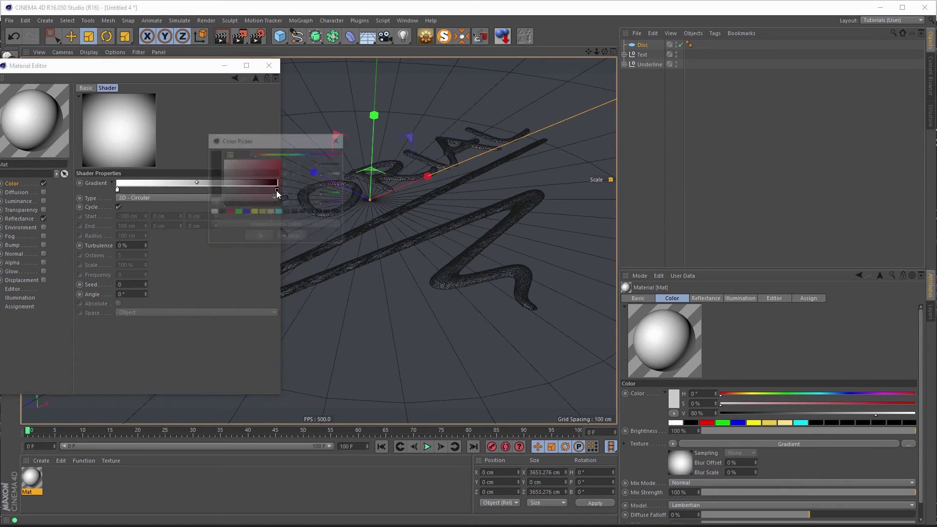
drag(222, 194, 221, 201)
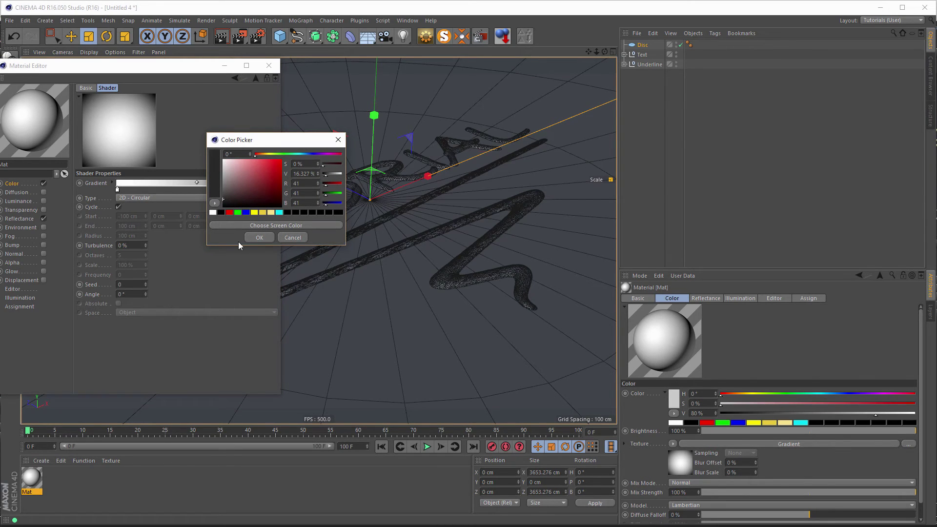
click(259, 237)
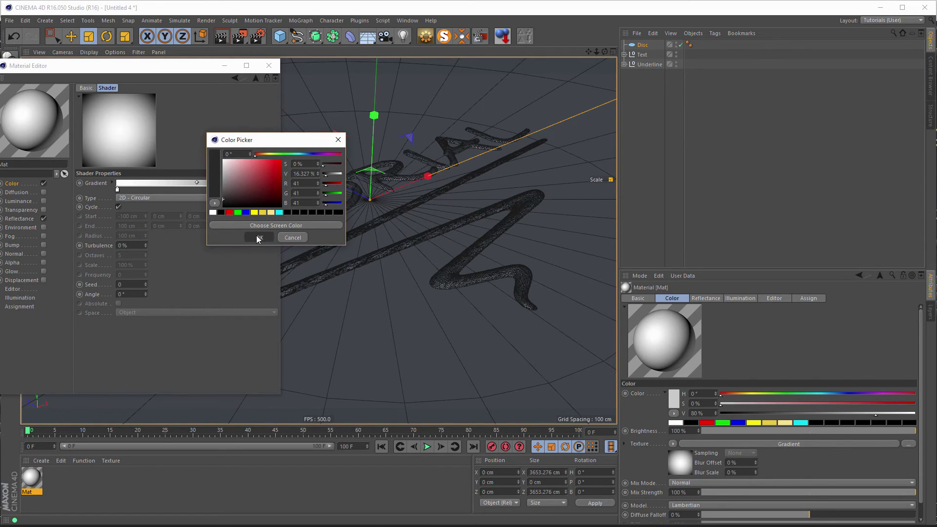
double_click(118, 190)
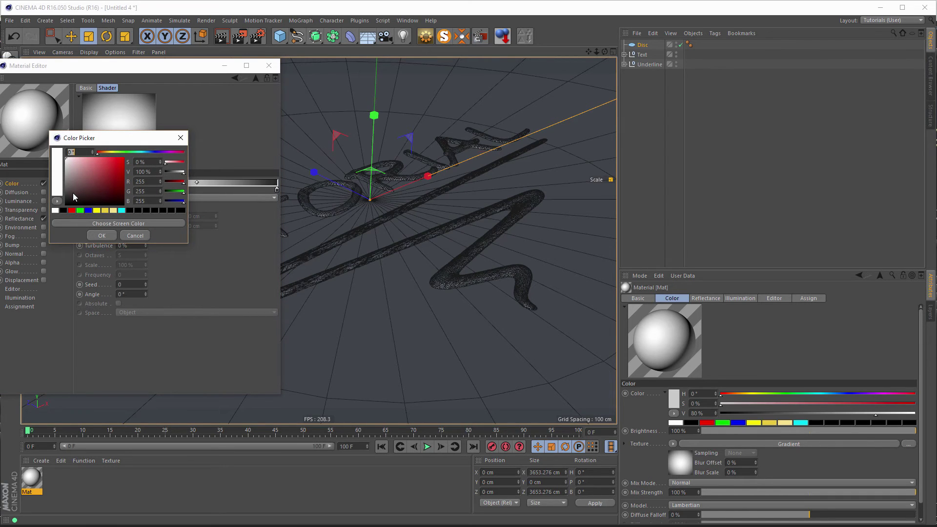
drag(73, 197, 65, 191)
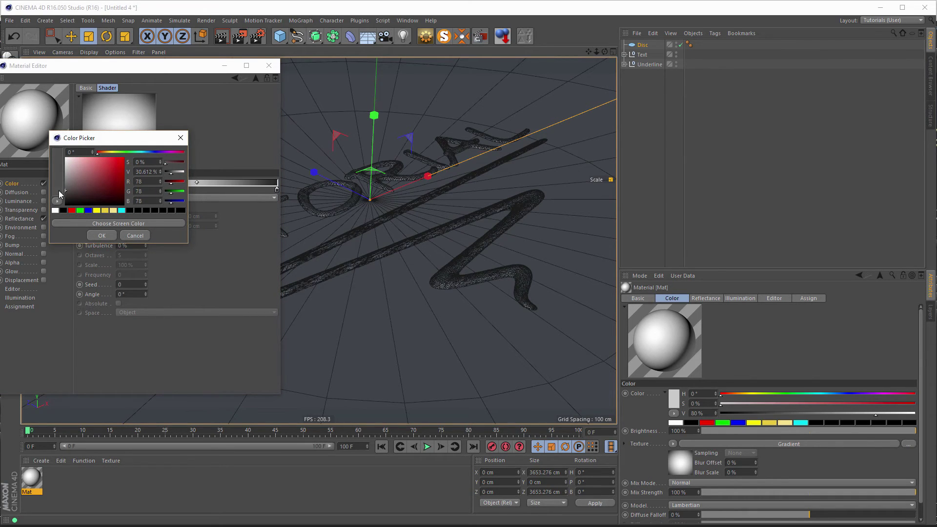
click(95, 236)
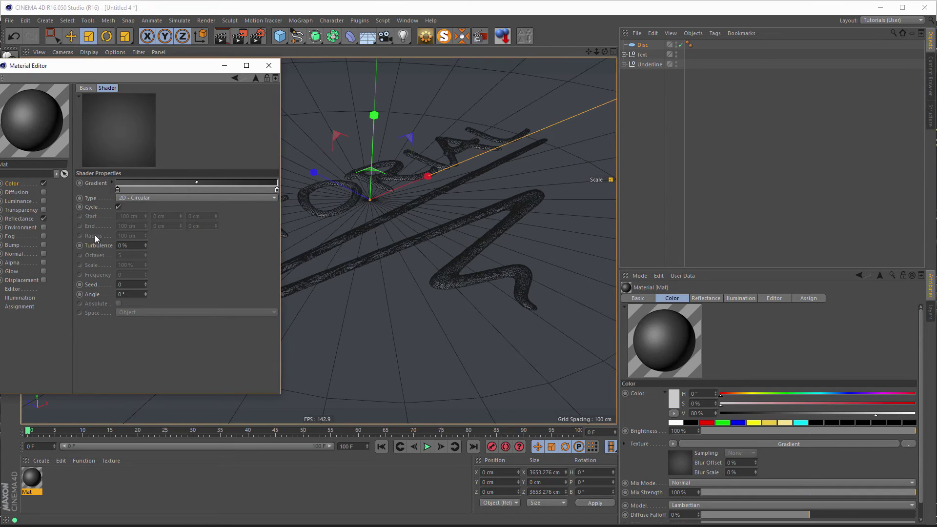
click(269, 70)
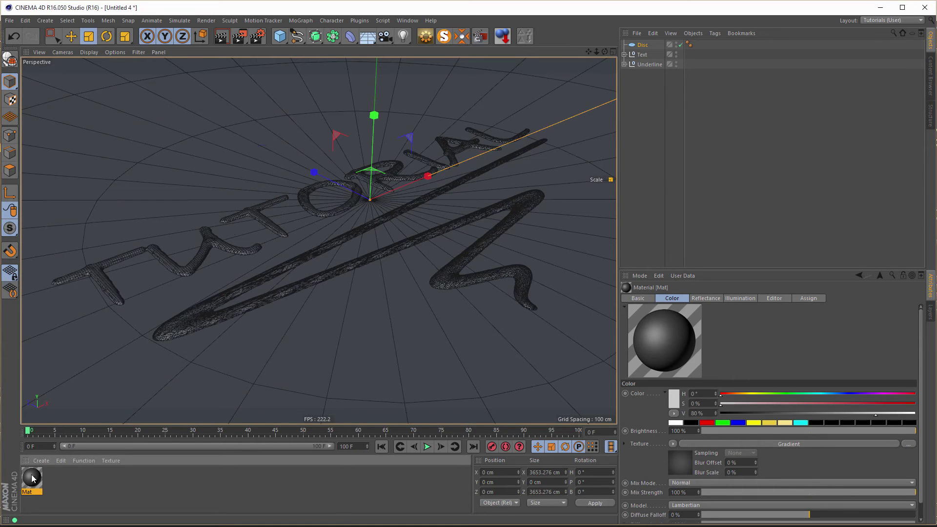
drag(32, 478, 141, 381)
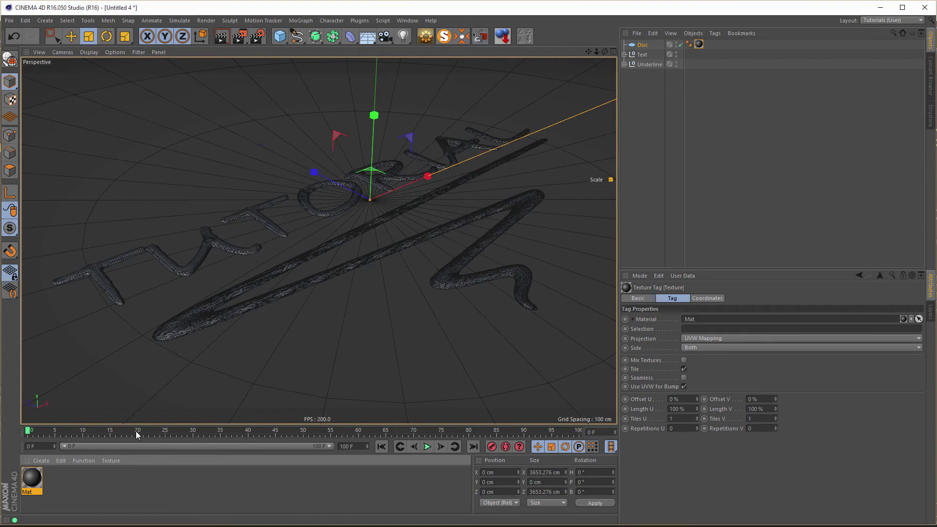
Create Mat.1 with its Color channel off and the Default Specular layer deleted.
double_click(72, 479)
double_click(29, 478)
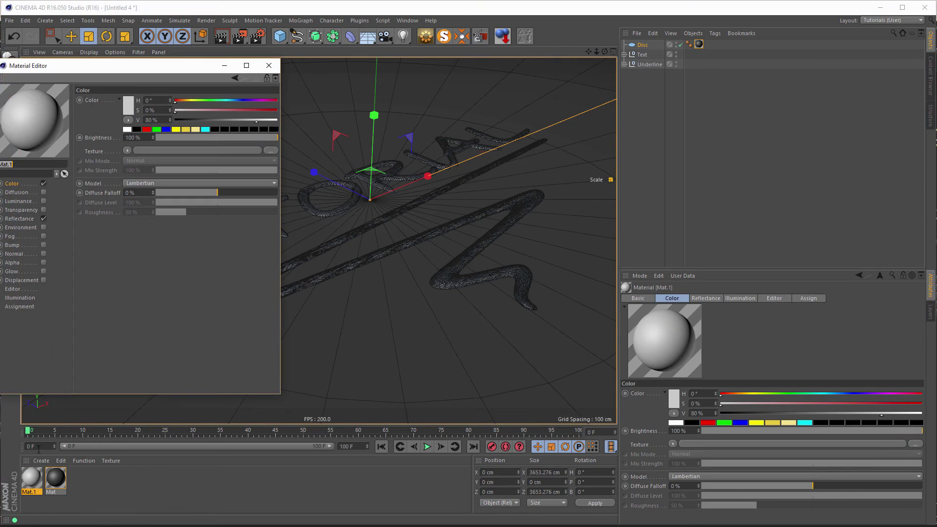
drag(168, 67, 259, 86)
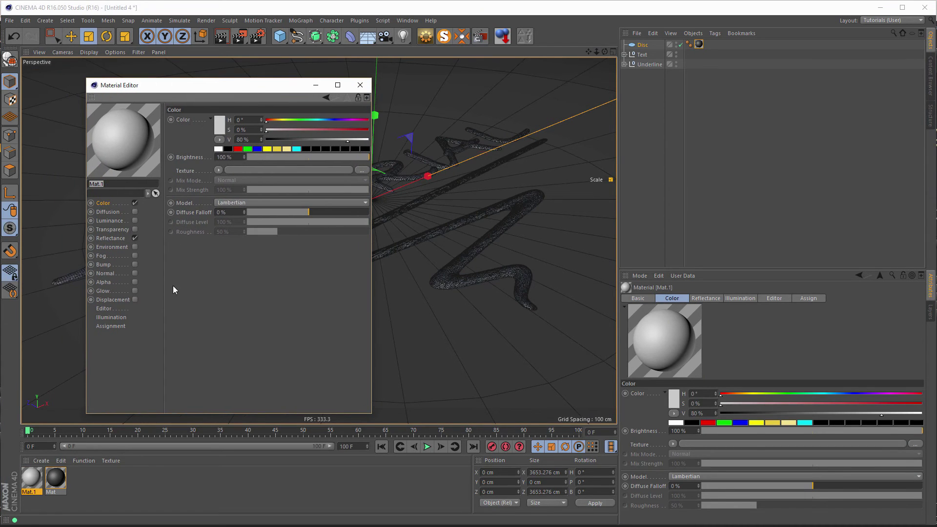
click(134, 203)
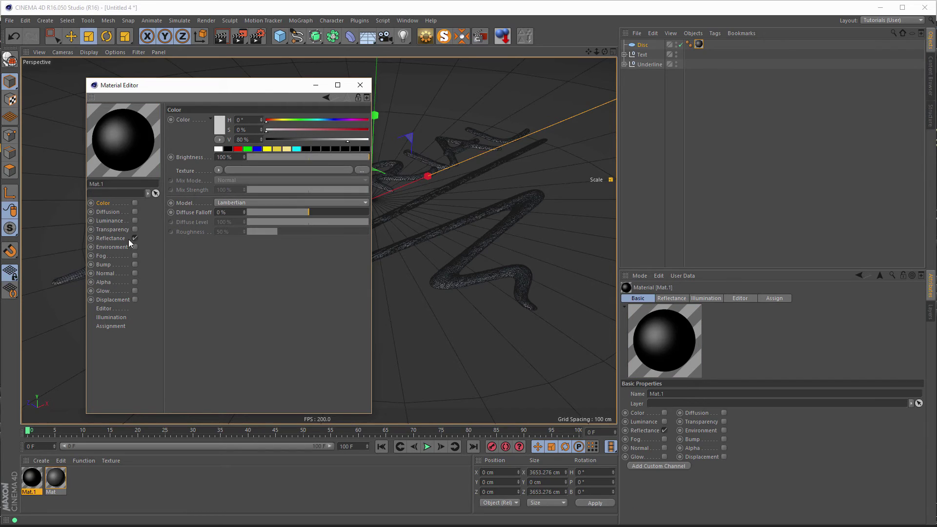
click(114, 239)
click(189, 142)
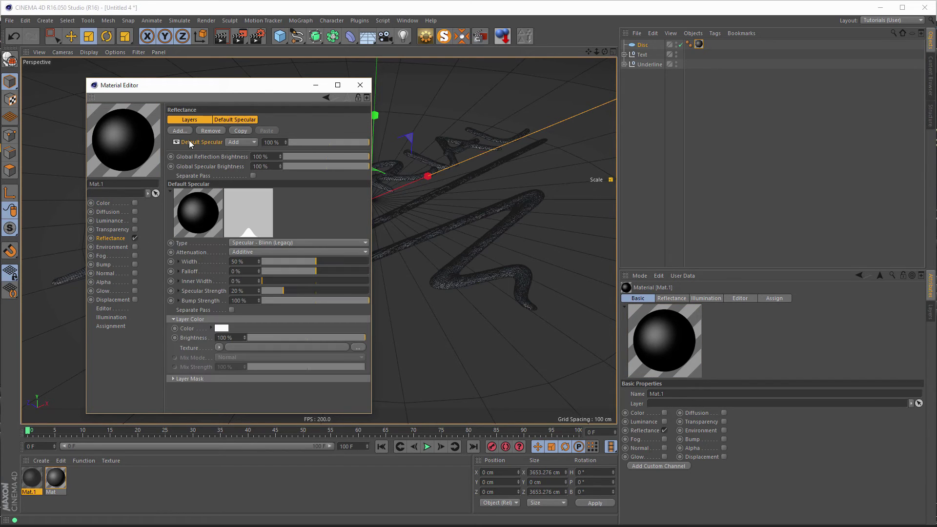
key(Delete)
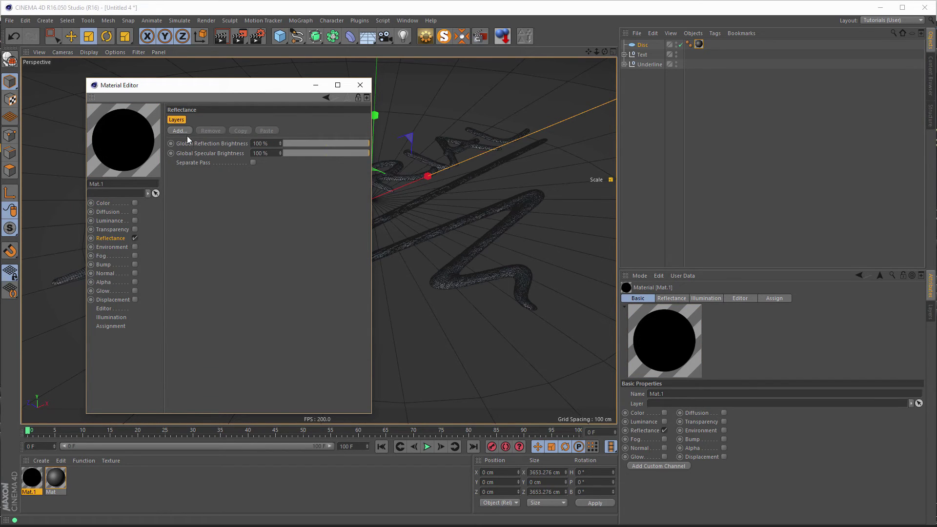
Add a GGX layer with Conductor Gold Fresnel, 0% specular strength and about 70% reflection strength.
click(186, 132)
click(224, 142)
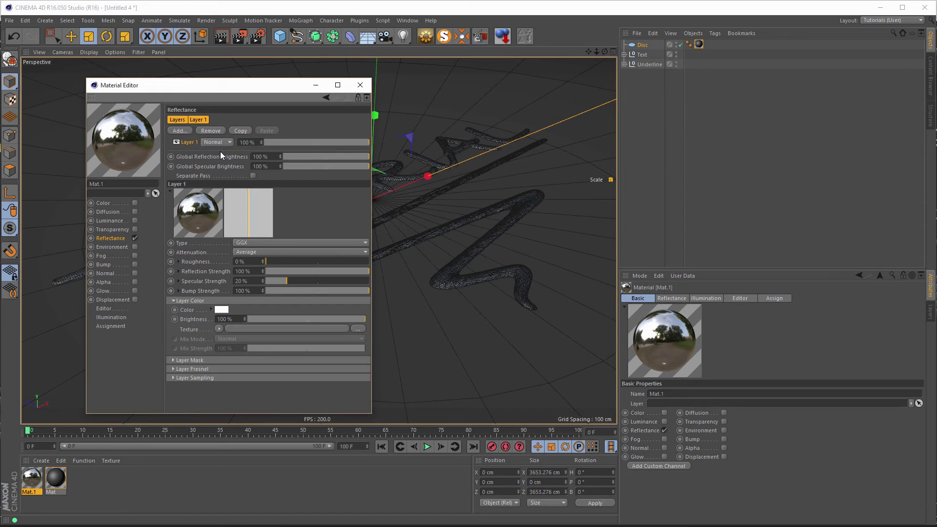
click(204, 368)
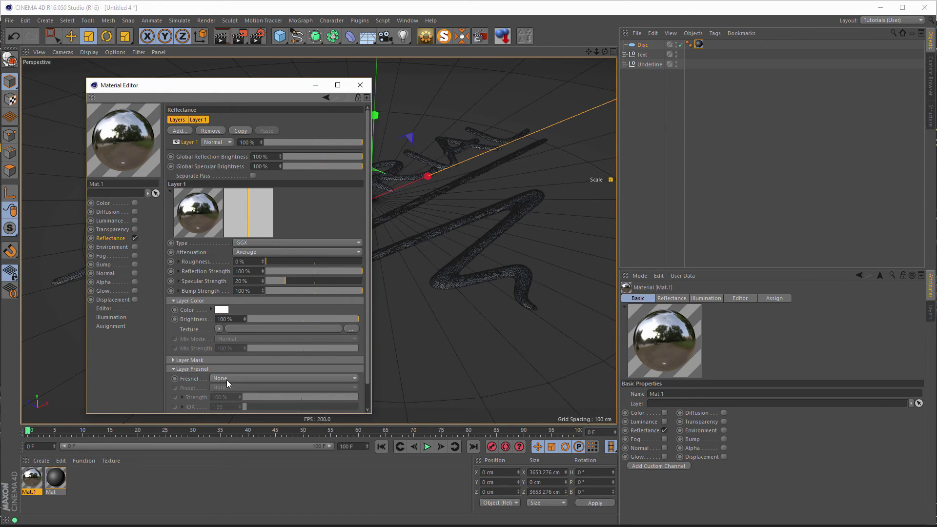
click(227, 380)
click(234, 407)
click(246, 387)
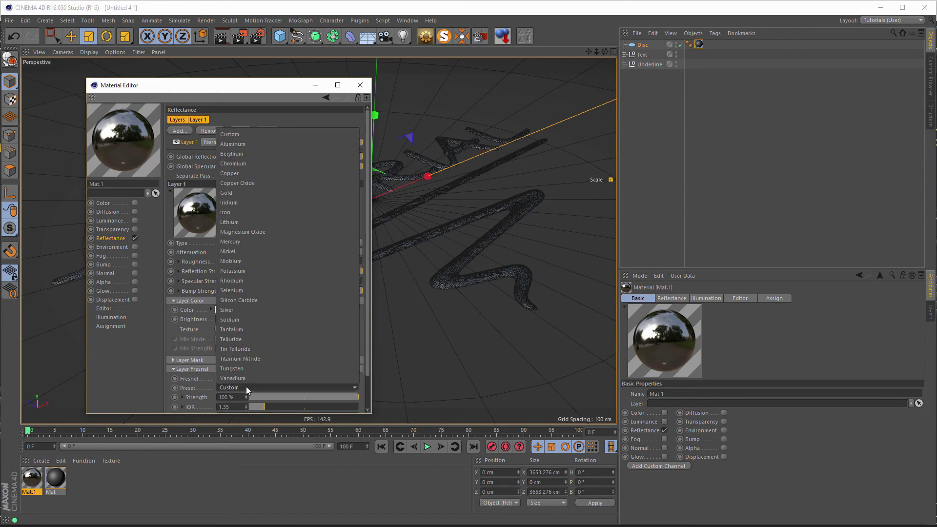
click(227, 192)
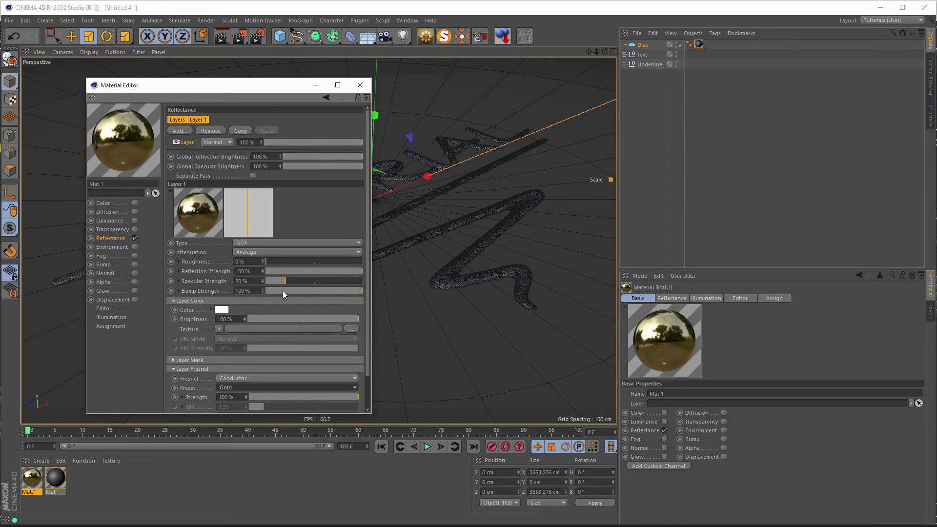
drag(266, 278, 227, 284)
drag(338, 271, 333, 270)
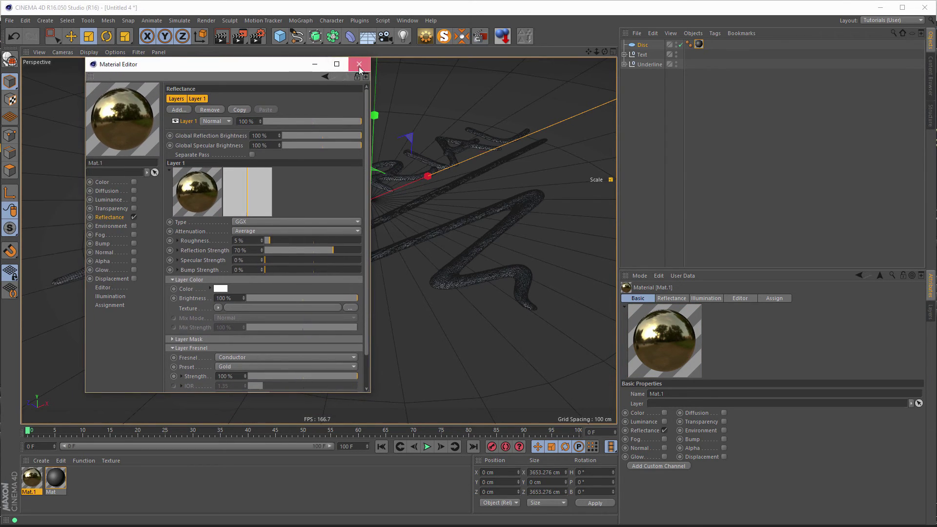
click(360, 85)
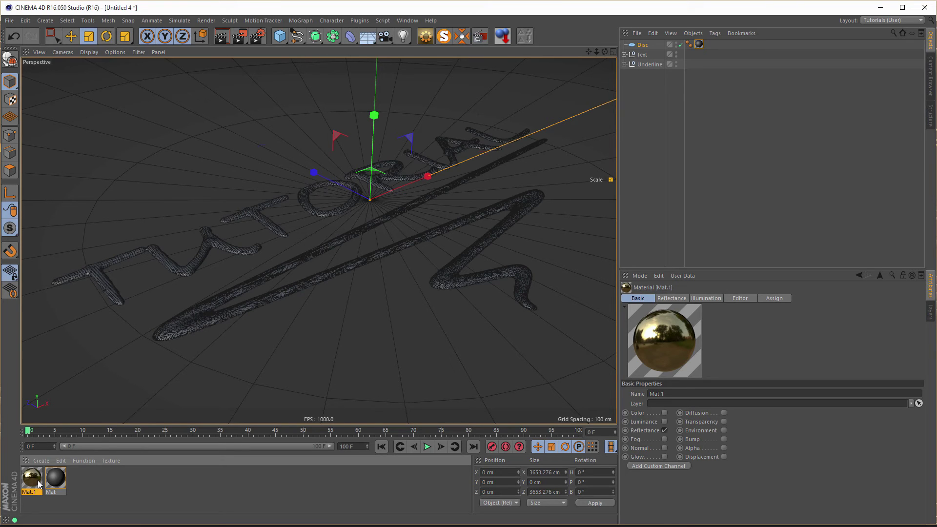
Apply the gold Mat.1 to the Text object and the Underline metaball.
click(624, 54)
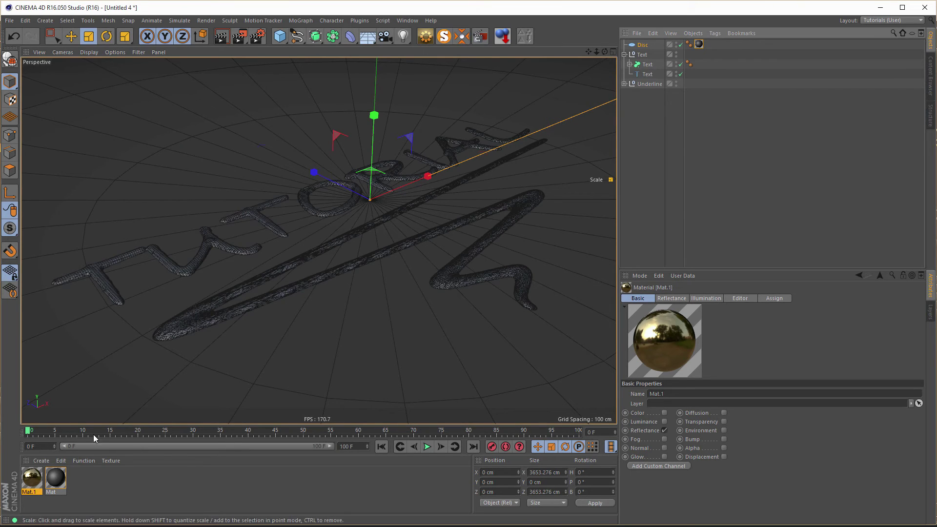
drag(32, 479, 647, 65)
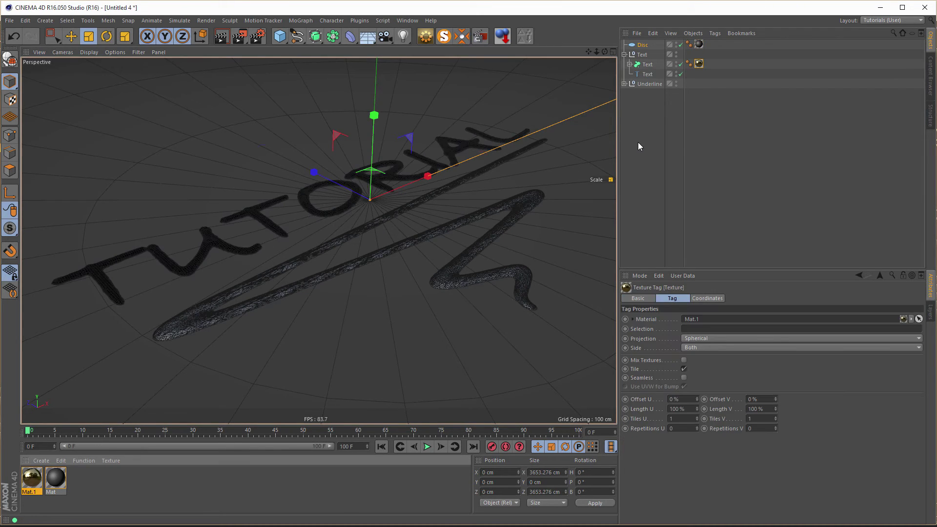
click(624, 84)
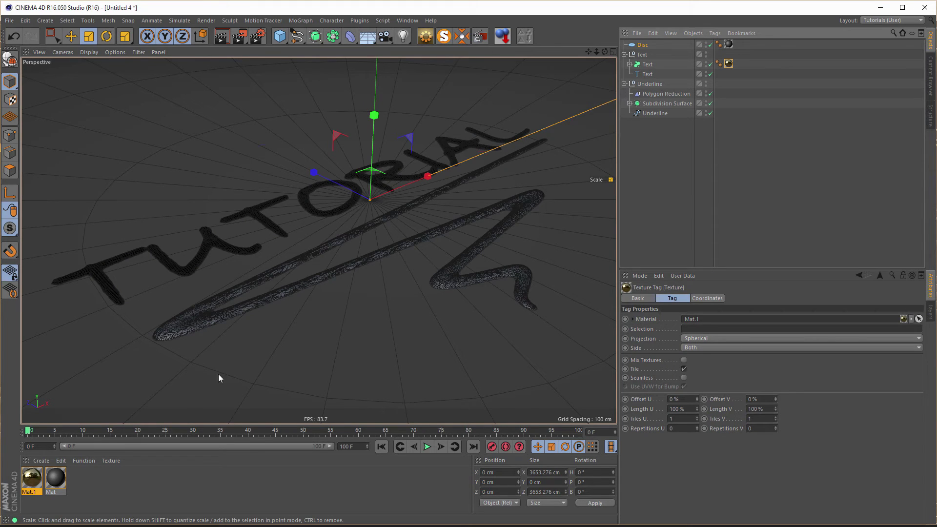
double_click(669, 103)
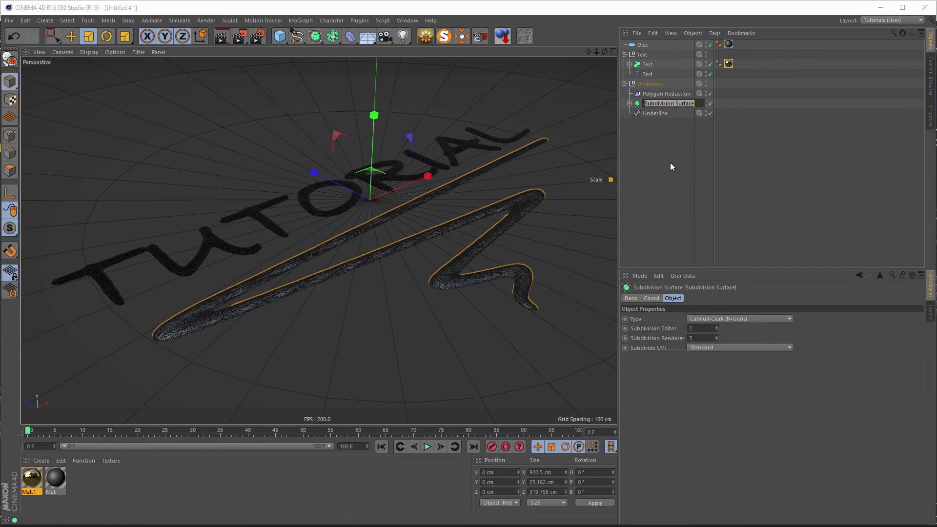
click(630, 104)
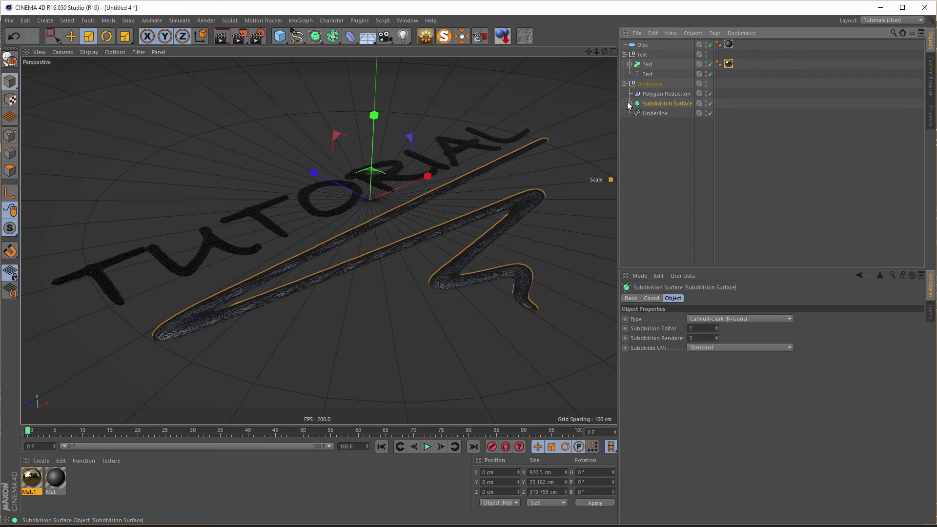
click(661, 114)
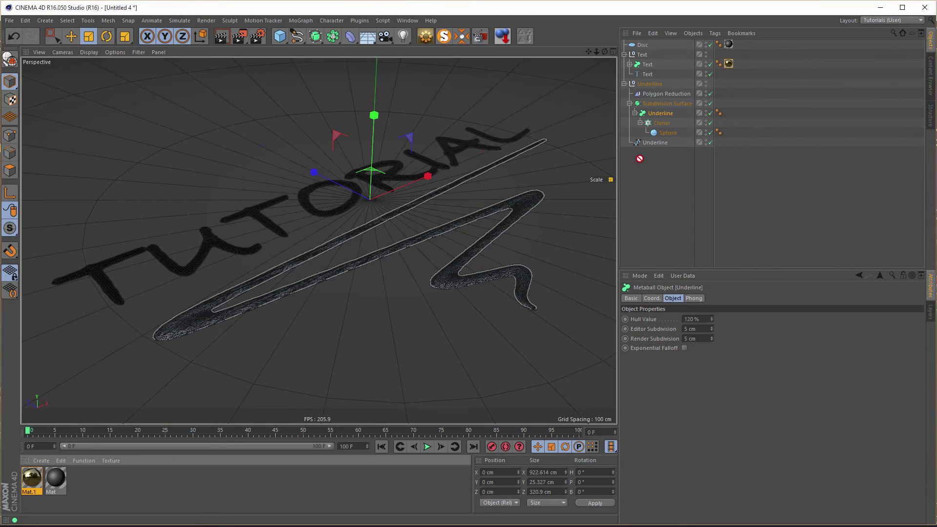
drag(660, 114, 670, 114)
Rename the Subdivision Surface to 'Underline'.
click(672, 104)
double_click(672, 104)
text(Underline)
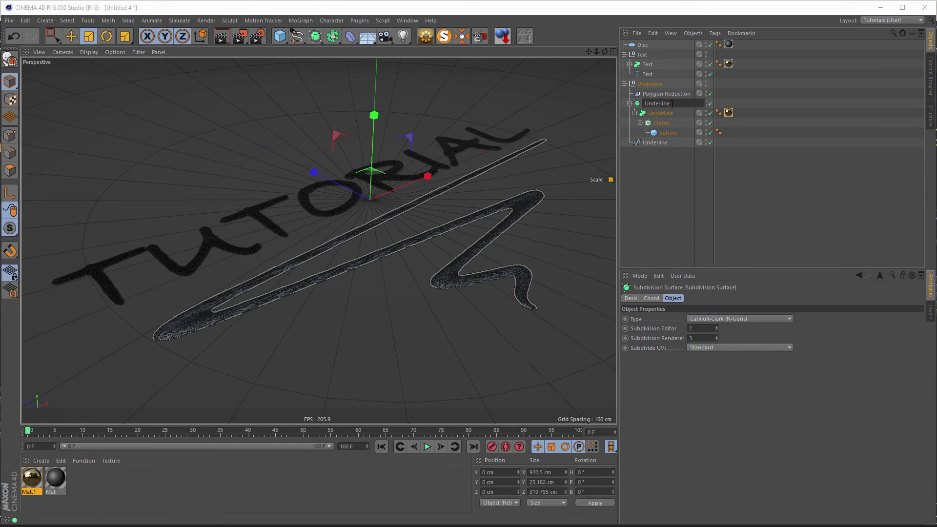
key(Return)
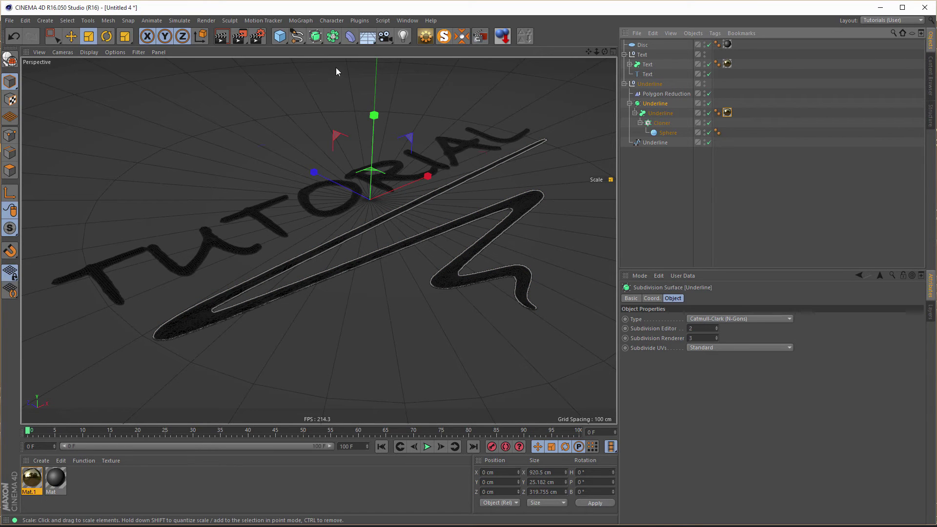
Add a Sky object to the scene and clear the material selection.
click(370, 39)
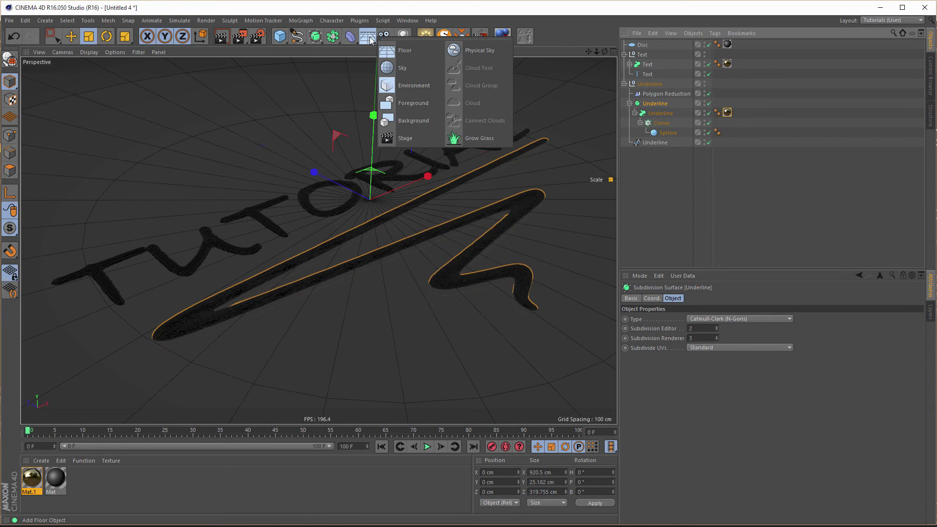
click(401, 68)
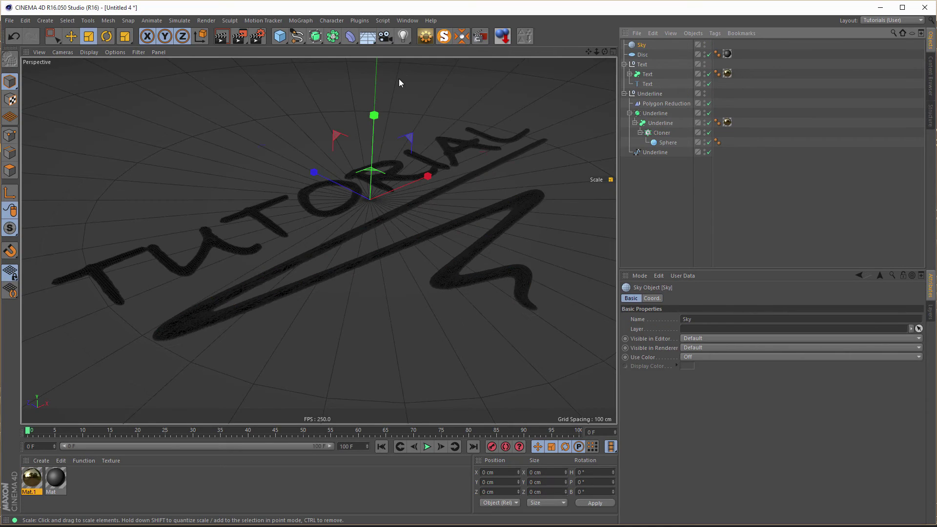
click(107, 485)
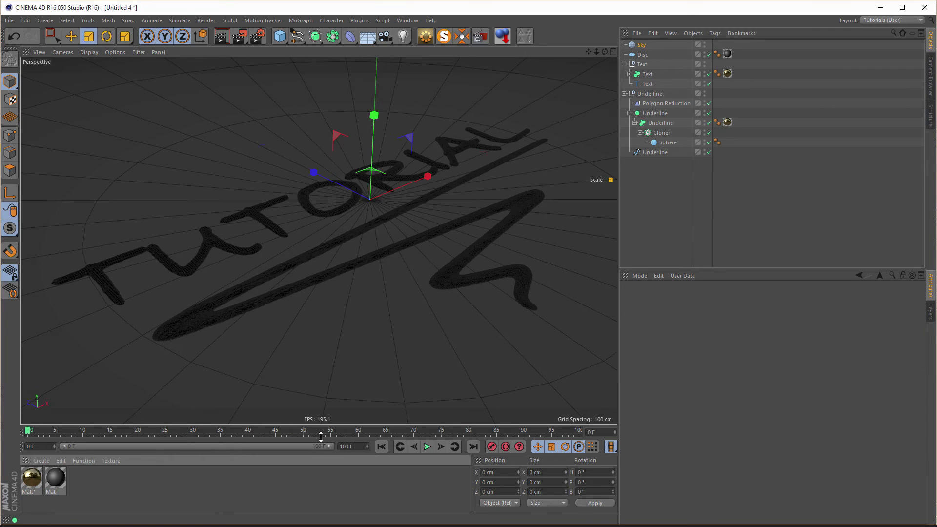
Browse the Content Browser's Light Setups HDRI presets and select HDR011.hdr.
click(931, 79)
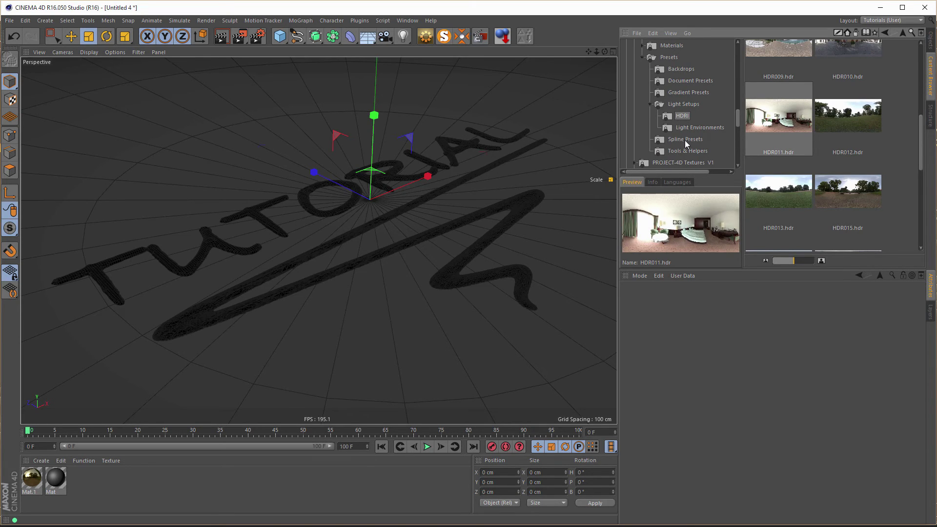
drag(740, 123, 738, 121)
scroll(683, 127, down, 2)
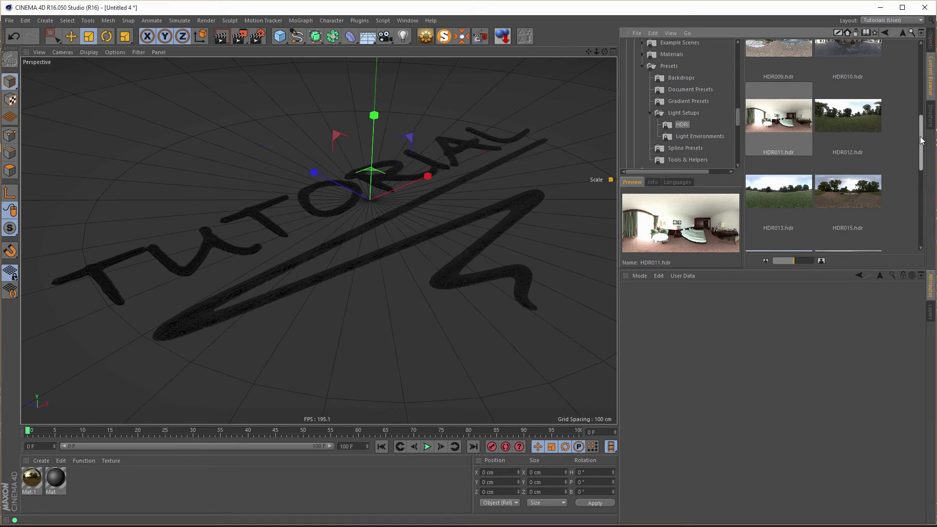
scroll(860, 158, up, 3)
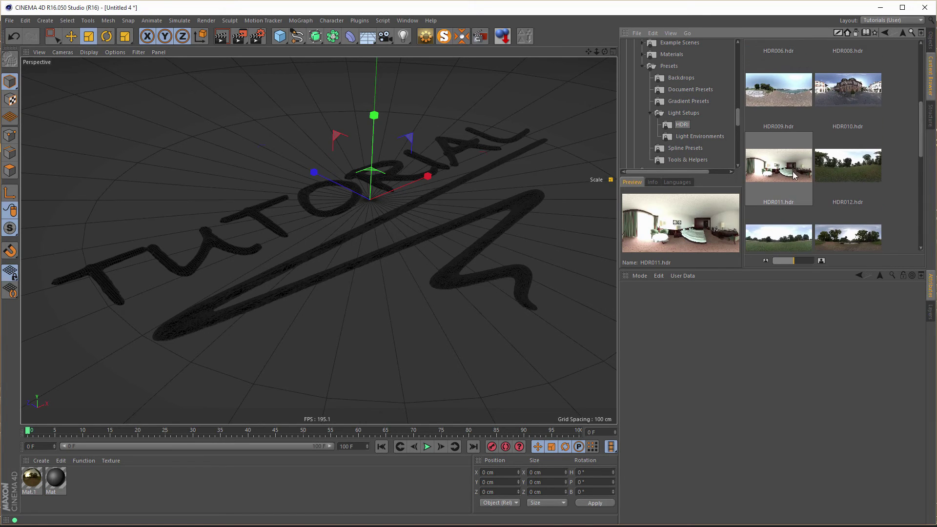
click(783, 178)
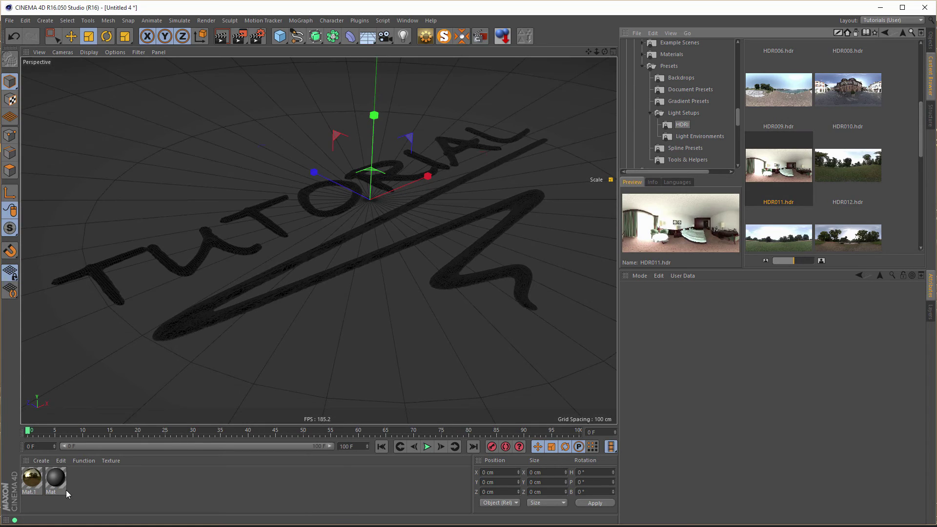
Create a material named 'Sky' and rename Mat.1 to 'Gold' and Mat to 'Floor'.
double_click(87, 488)
double_click(31, 478)
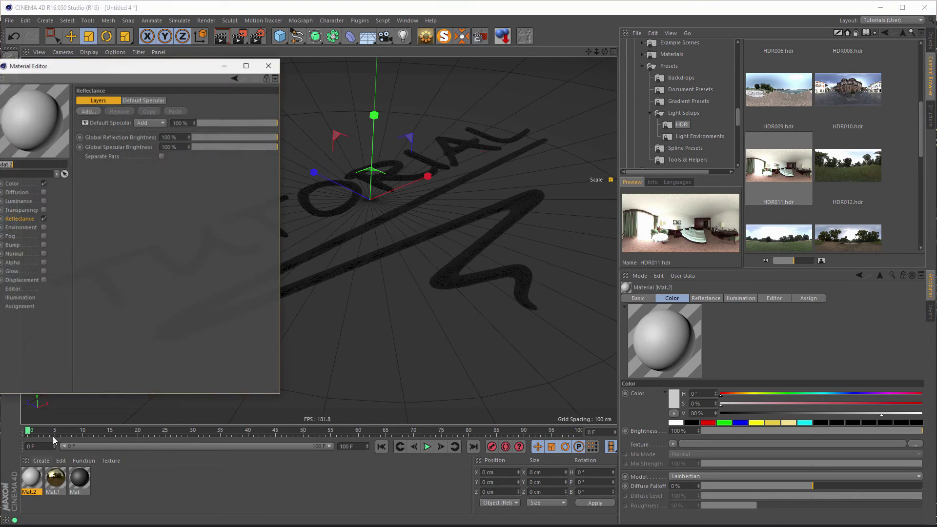
drag(101, 67, 212, 78)
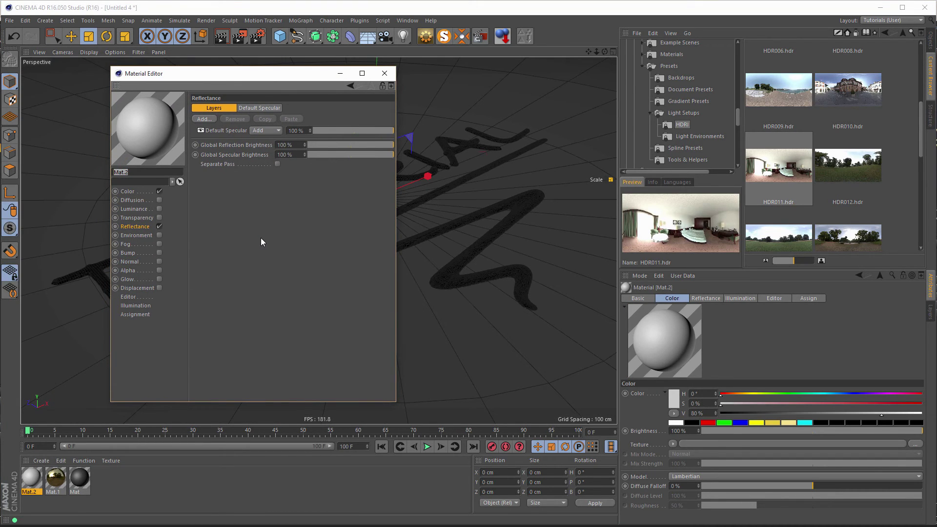
text(Sky)
click(55, 479)
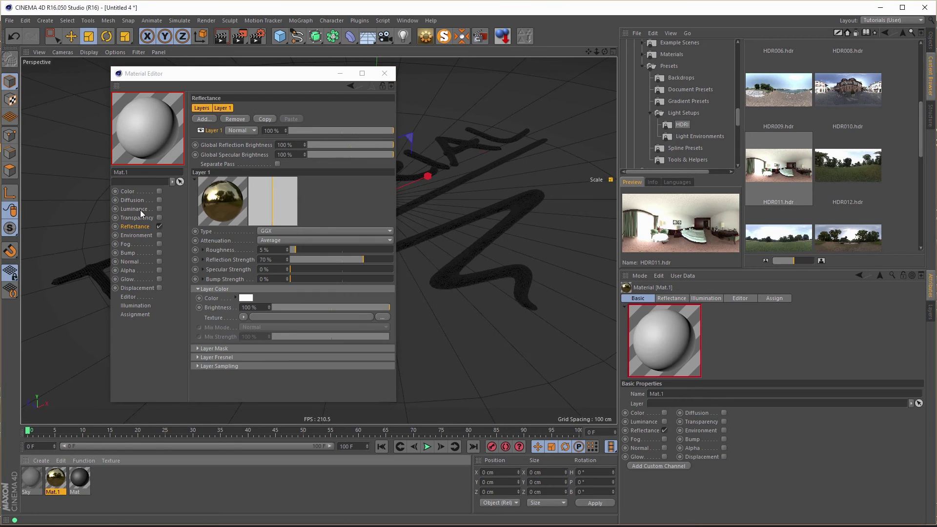
text(Gold)
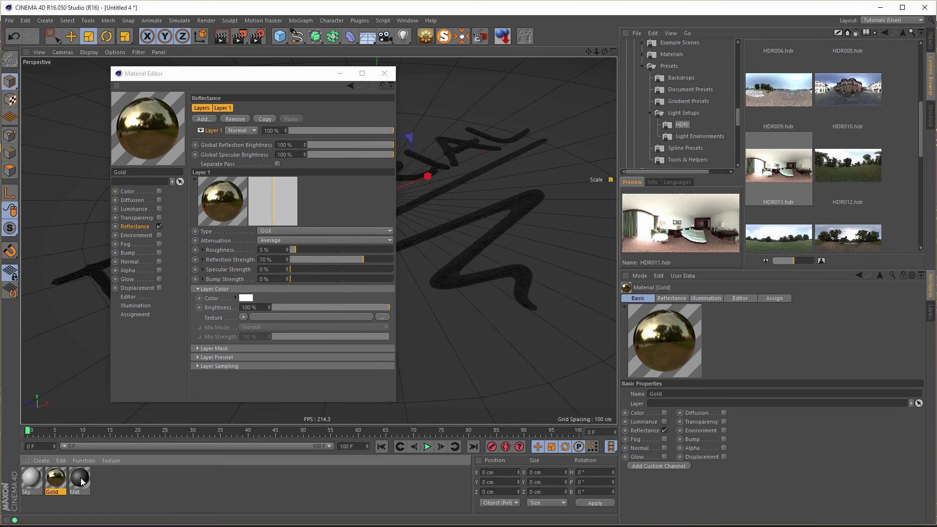
double_click(79, 479)
text(Floor)
key(Return)
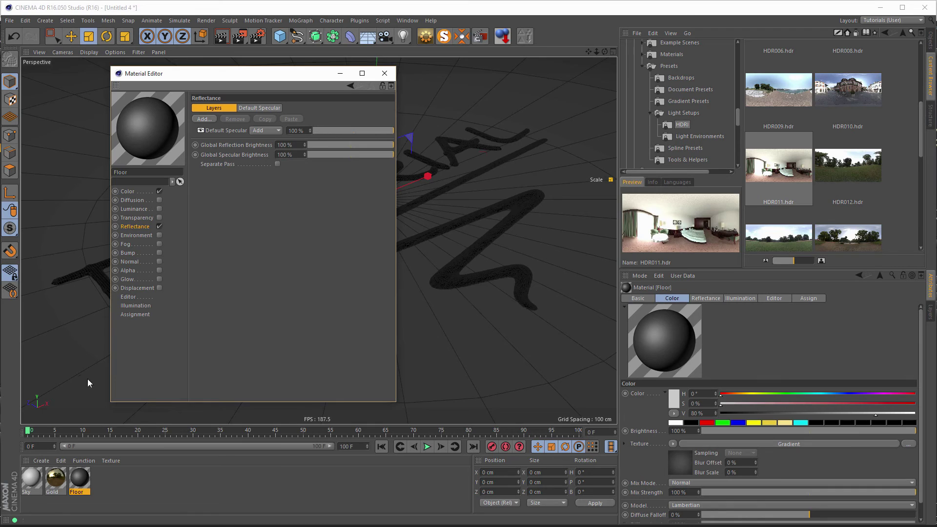
Make the Sky material Luminance-only with HDR011.hdr as its texture.
click(32, 477)
click(159, 191)
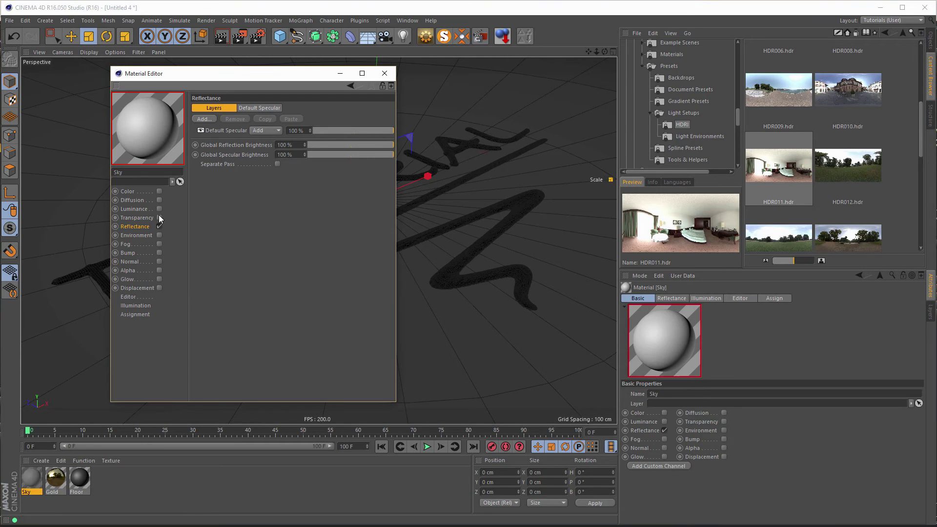
click(159, 226)
click(160, 209)
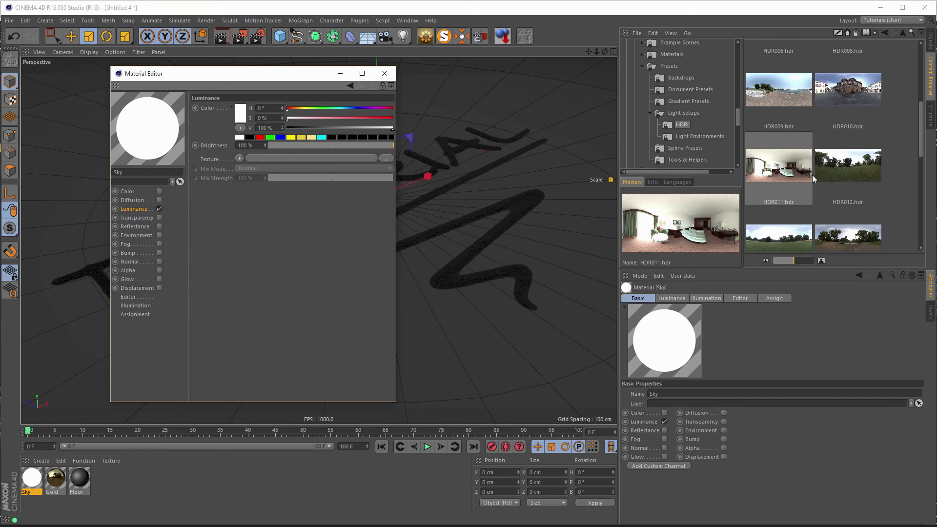
drag(787, 169, 282, 163)
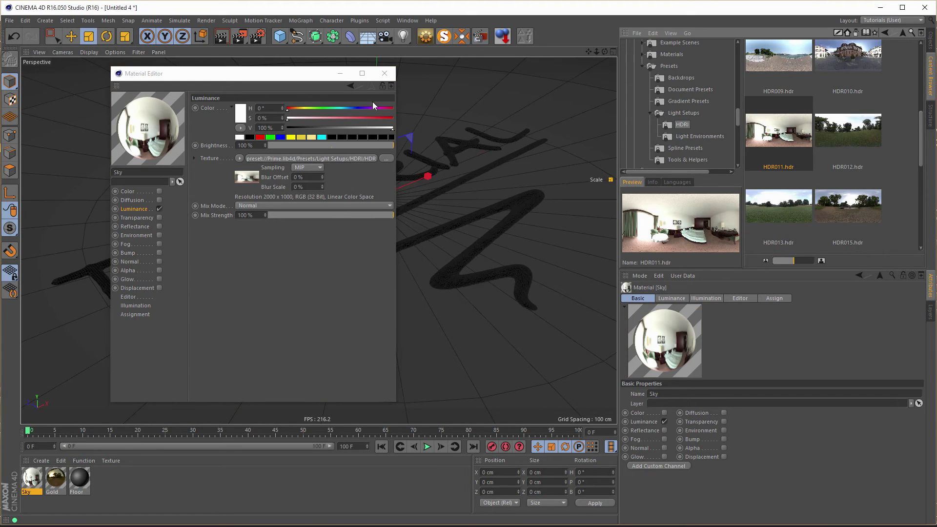
click(385, 74)
Apply the Sky material to the Sky object and render the scene.
click(931, 39)
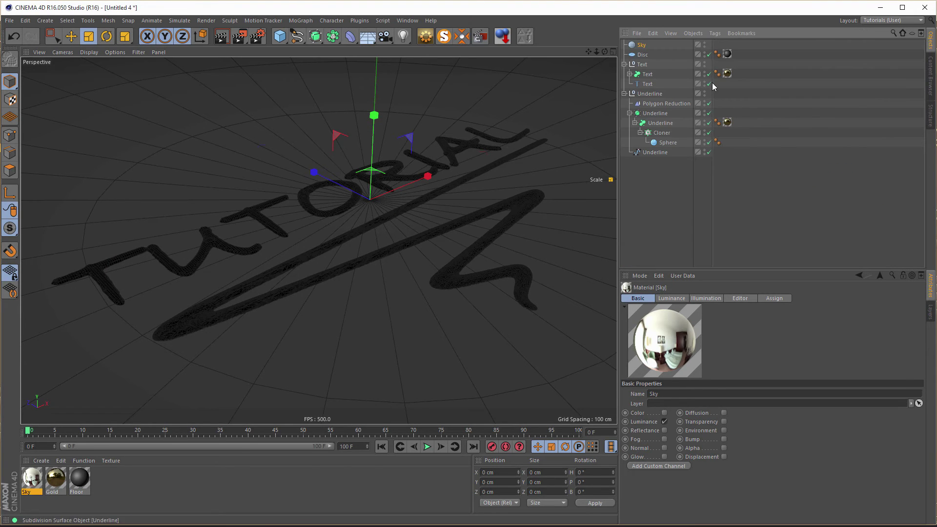
click(642, 45)
drag(34, 483, 638, 47)
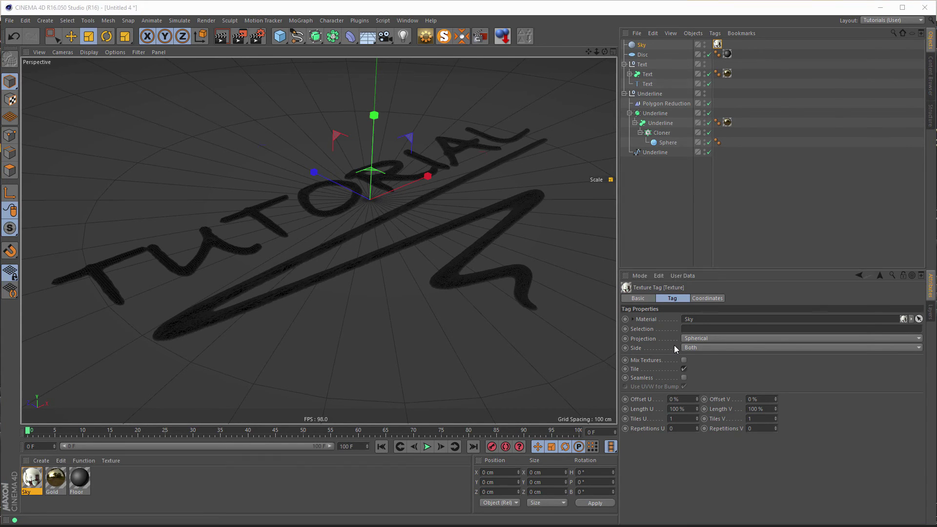
key(shift+r)
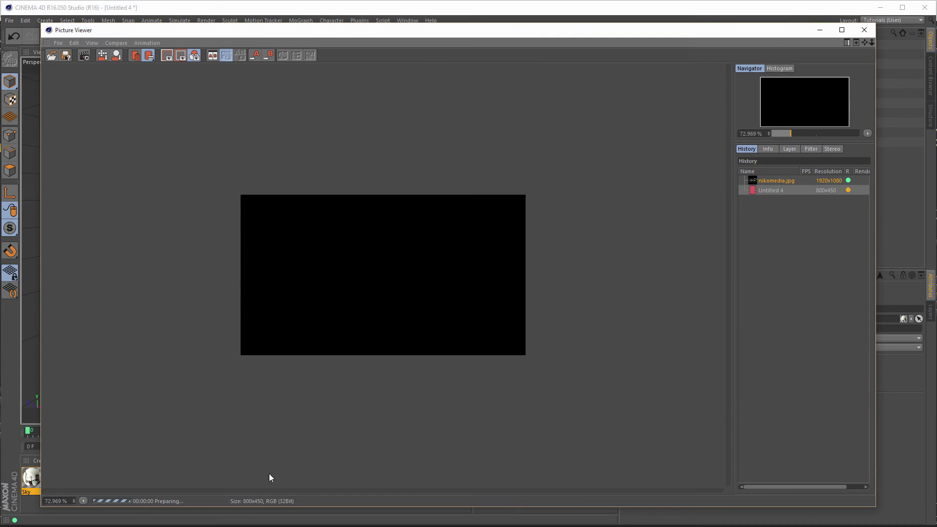
View the gold-text render at 100% in a resized Picture Viewer, then close the viewer.
click(83, 501)
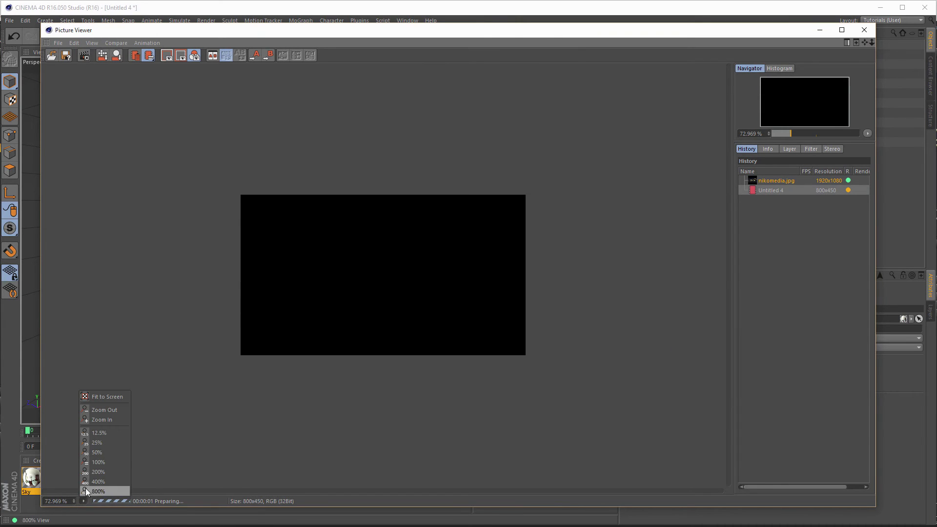
click(106, 462)
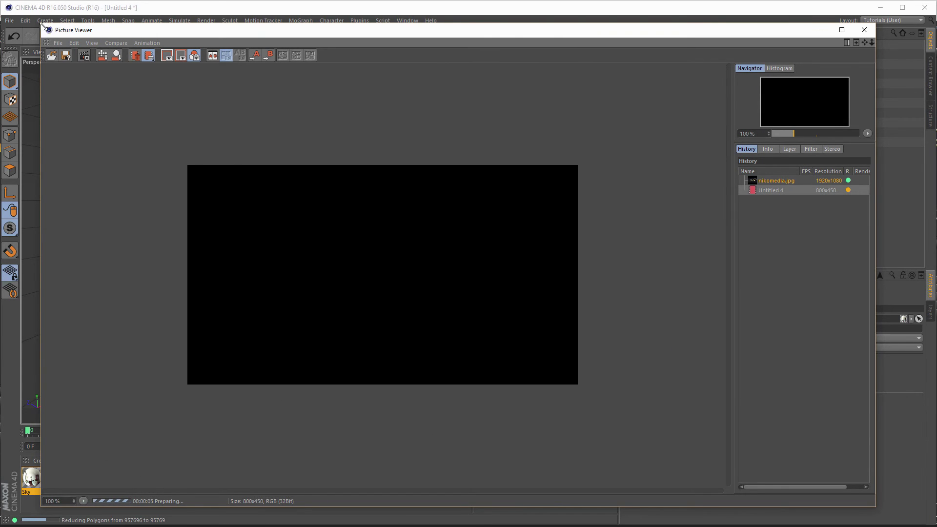
drag(42, 25, 289, 220)
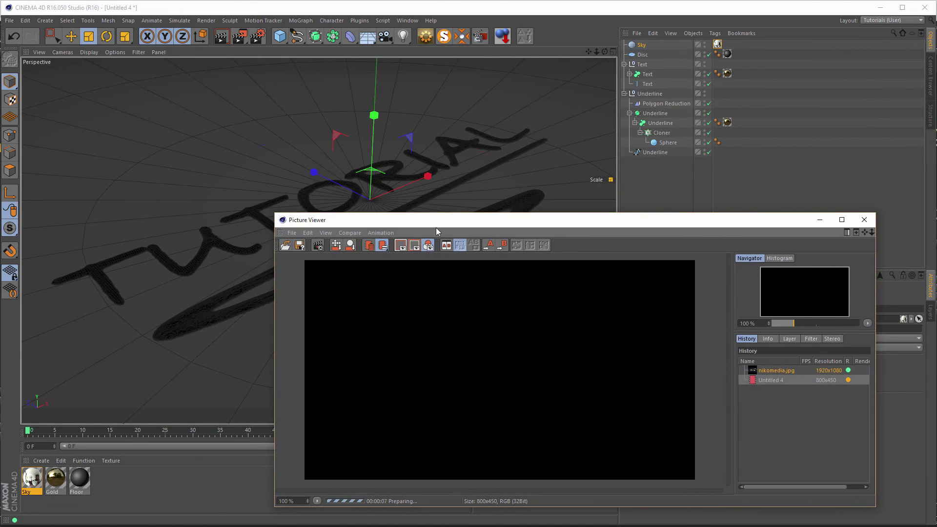
drag(438, 227, 320, 39)
drag(421, 46, 447, 66)
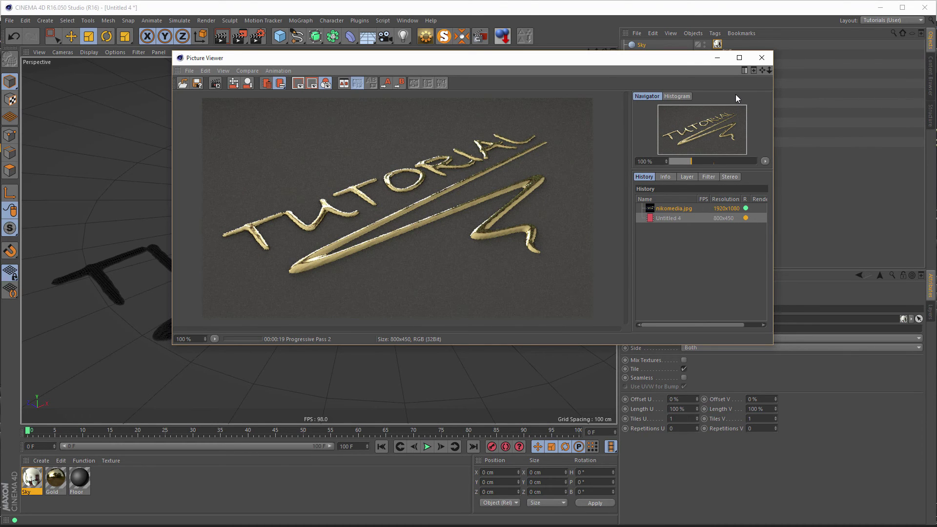
click(762, 58)
Stop the render and bring up the Floor material's colour gradient settings.
click(473, 307)
double_click(79, 479)
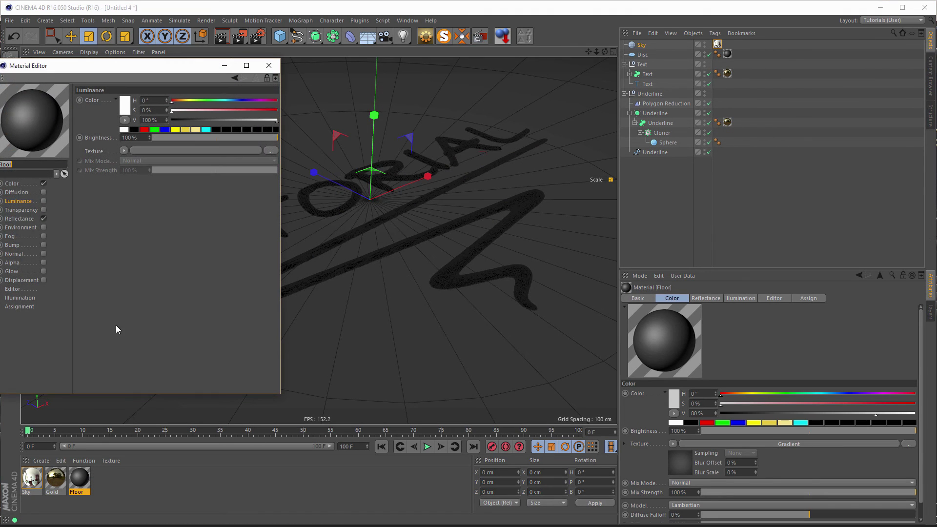
drag(101, 69, 244, 90)
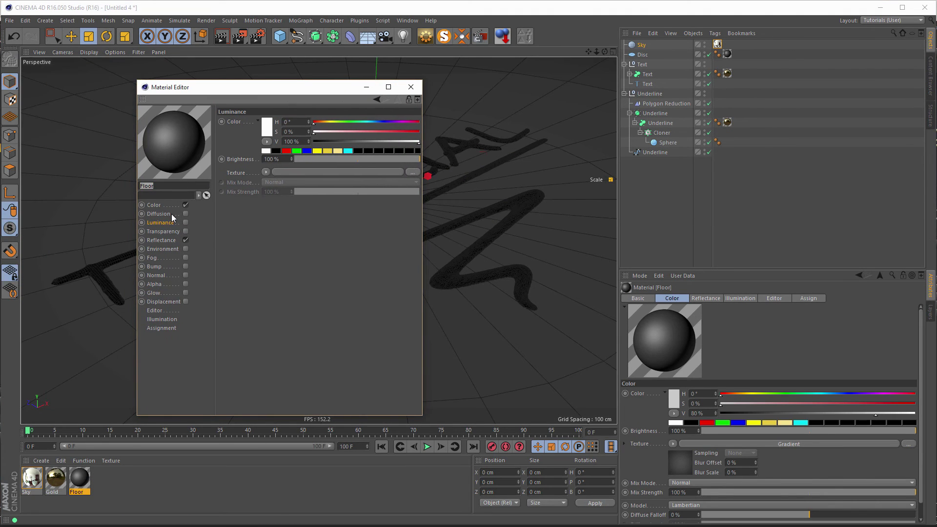
click(154, 205)
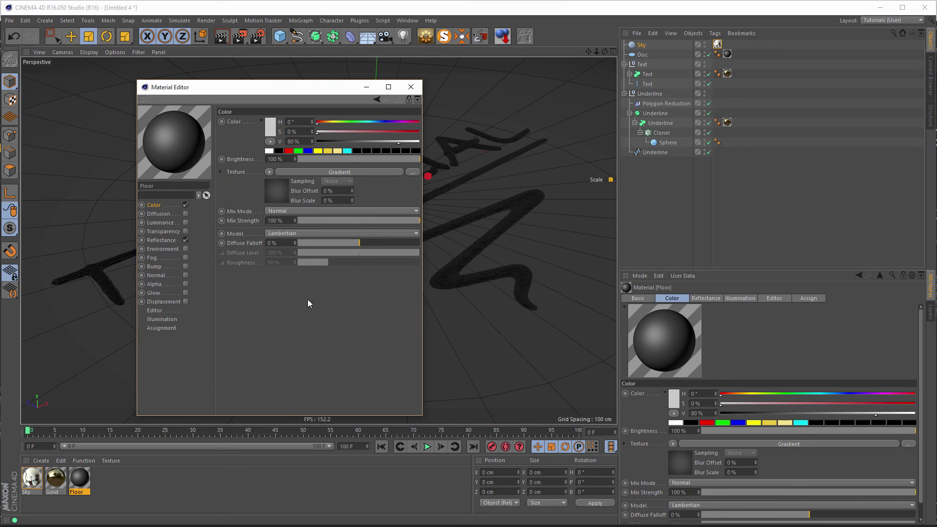
click(279, 197)
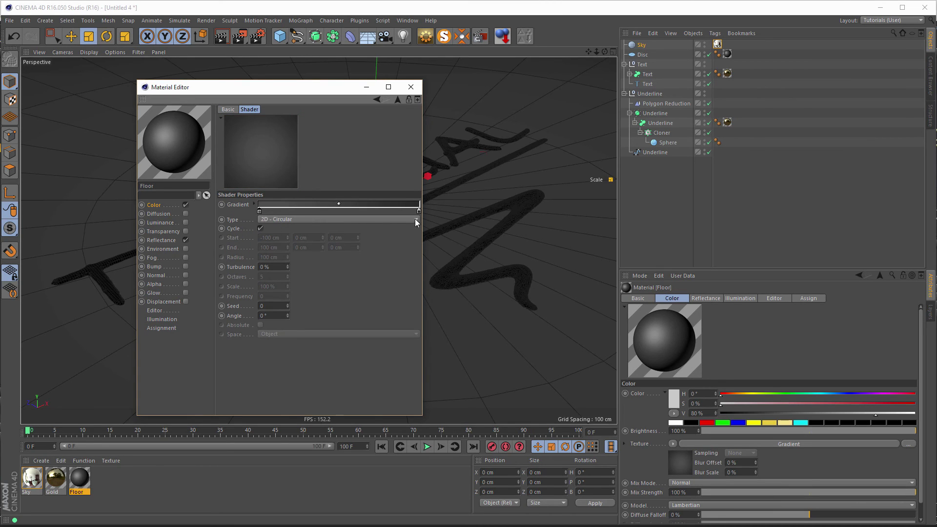
Darken both gradient knot colours and turn off the Floor material's Reflectance.
double_click(260, 212)
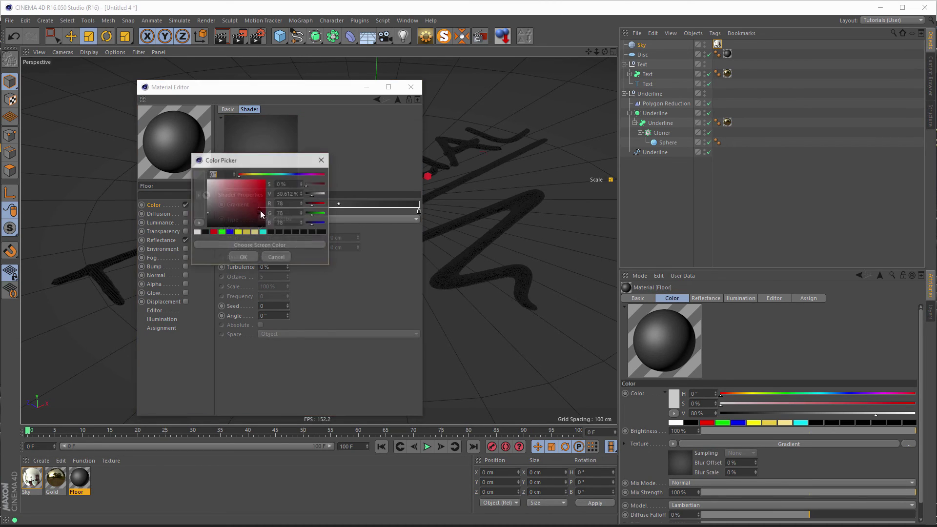
click(206, 218)
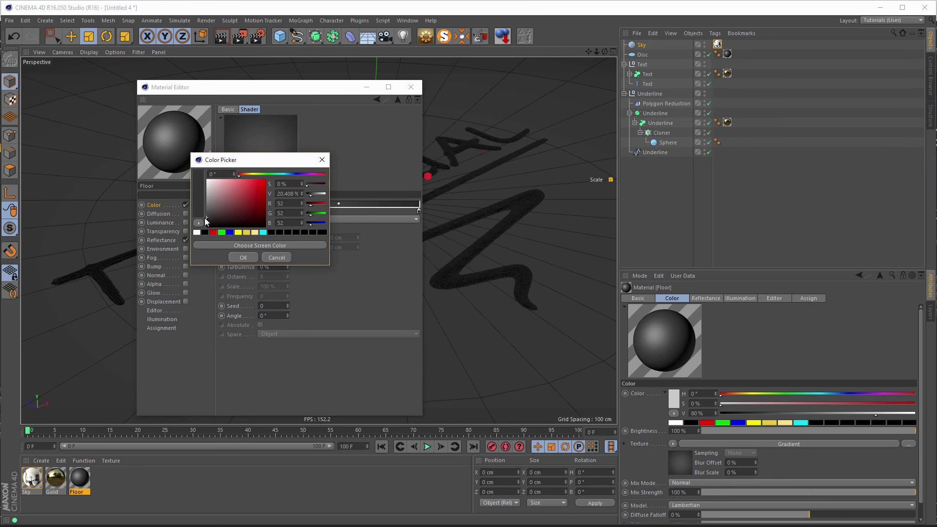
click(239, 259)
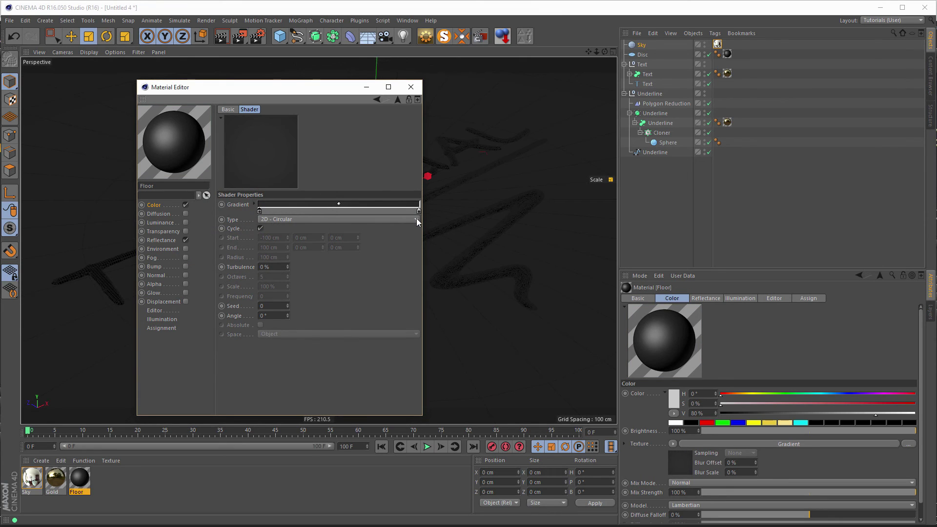
double_click(418, 211)
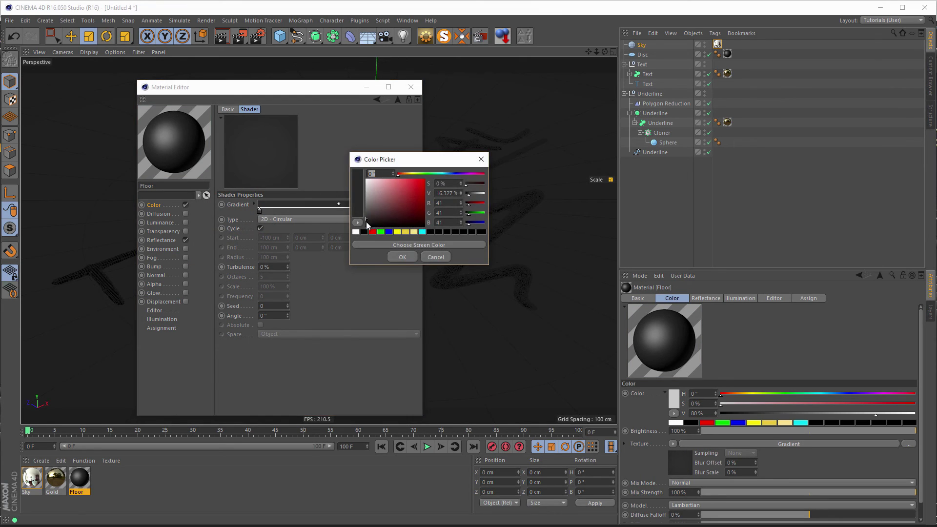
click(369, 226)
click(402, 258)
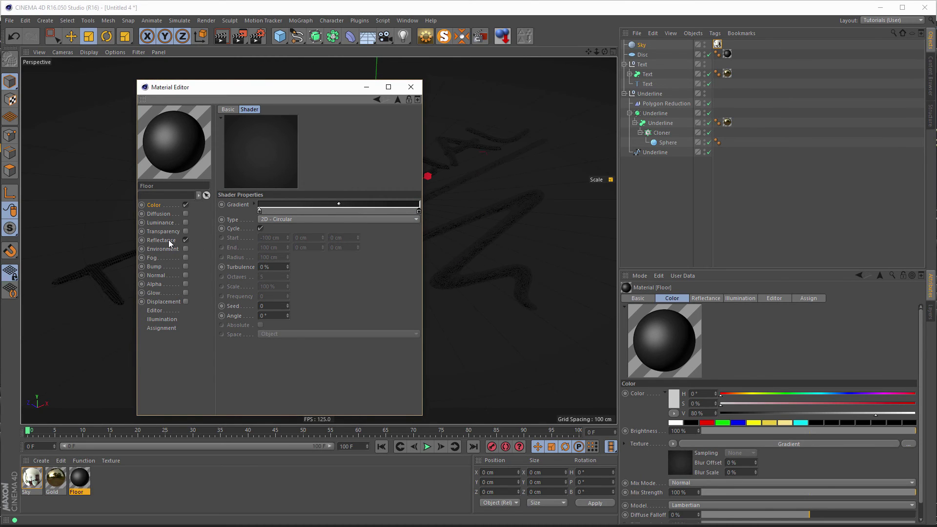
click(186, 240)
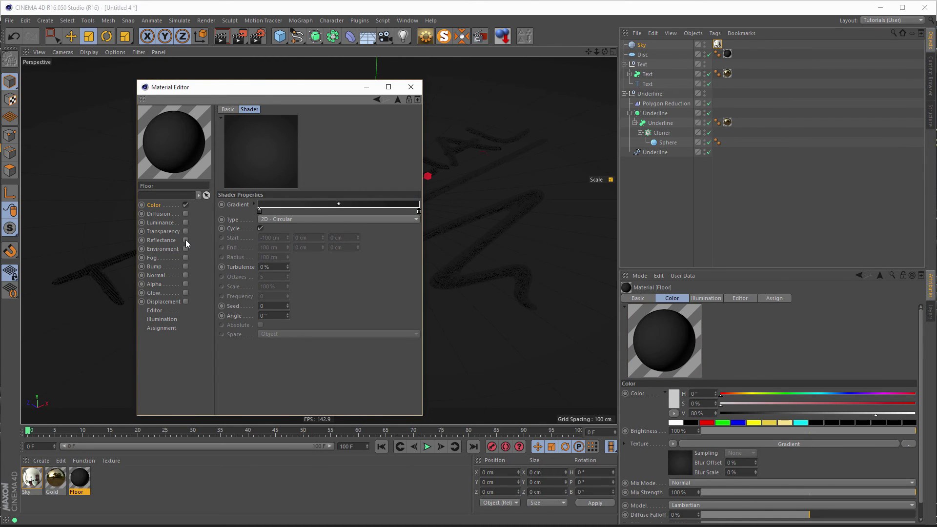
click(419, 86)
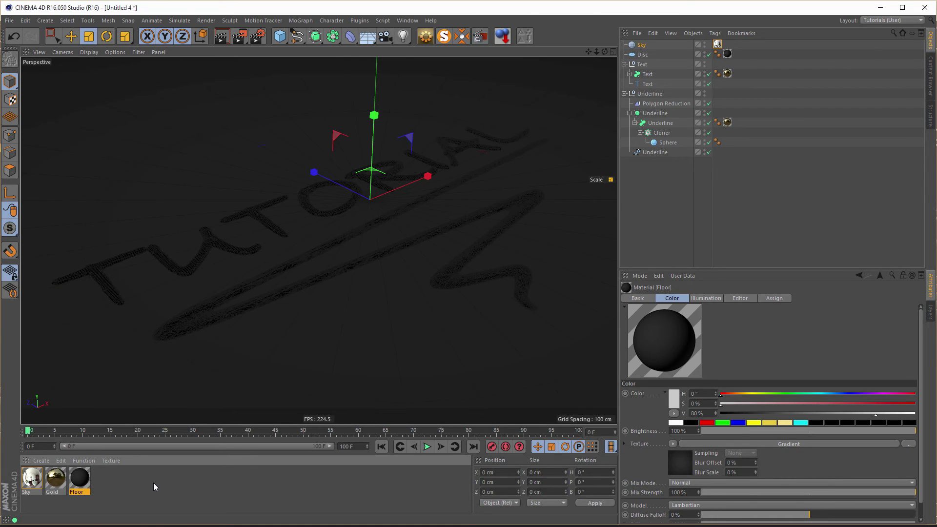
Give new material Mat a single Irawan (Woven Cloth) reflectance layer with the Blue Gabardine (Suits) preset.
double_click(153, 483)
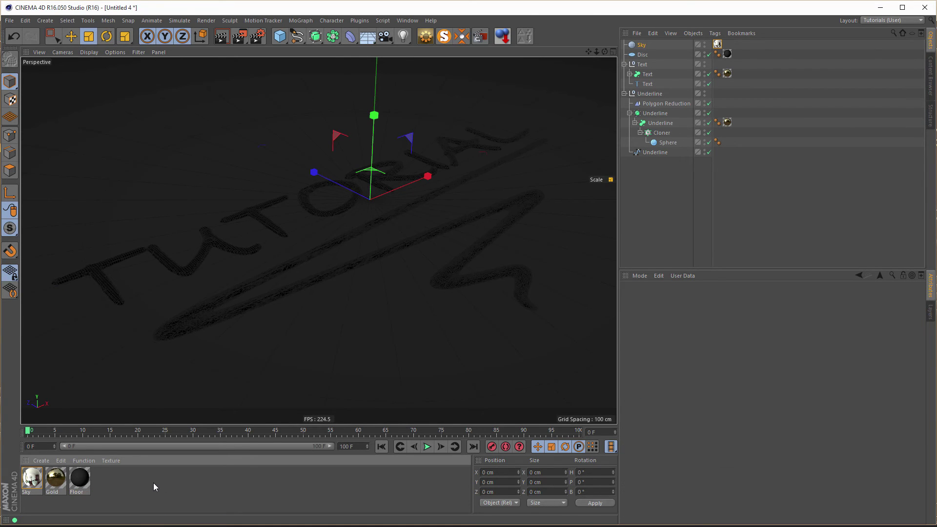
double_click(31, 481)
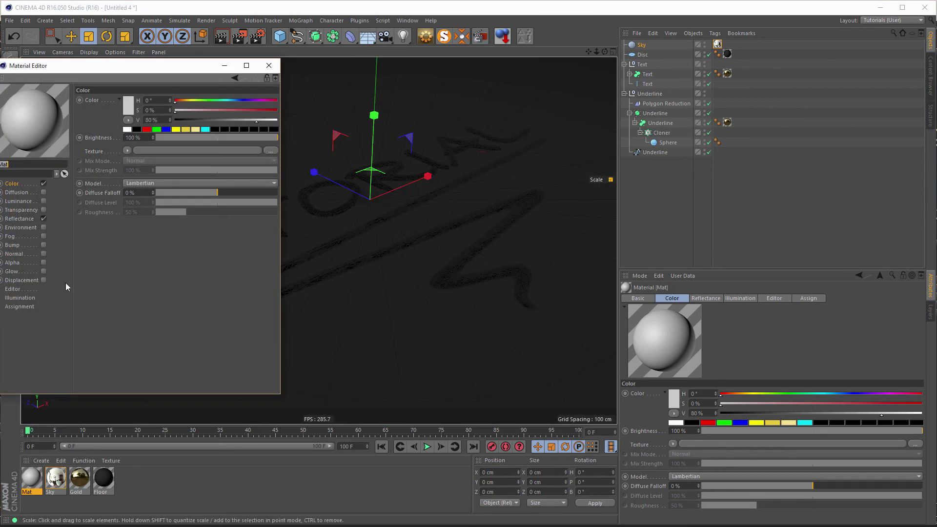
drag(155, 68, 361, 85)
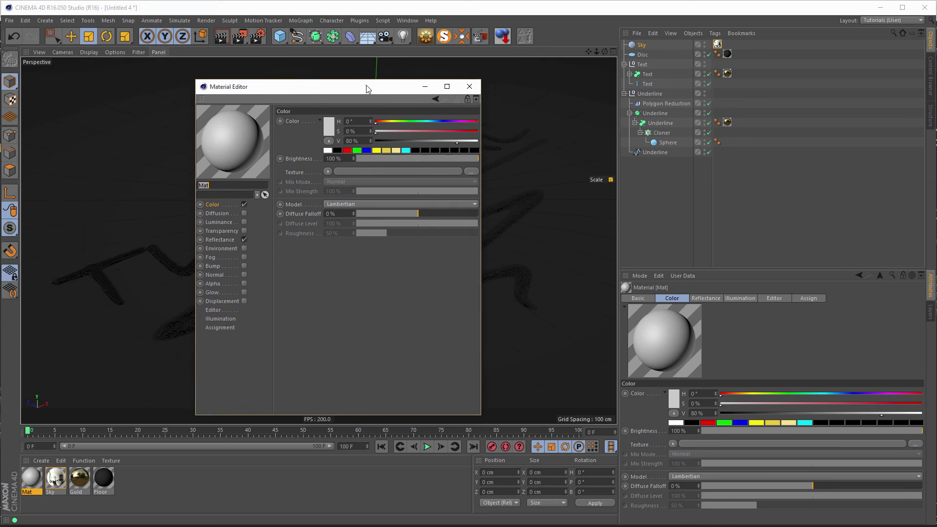
click(224, 237)
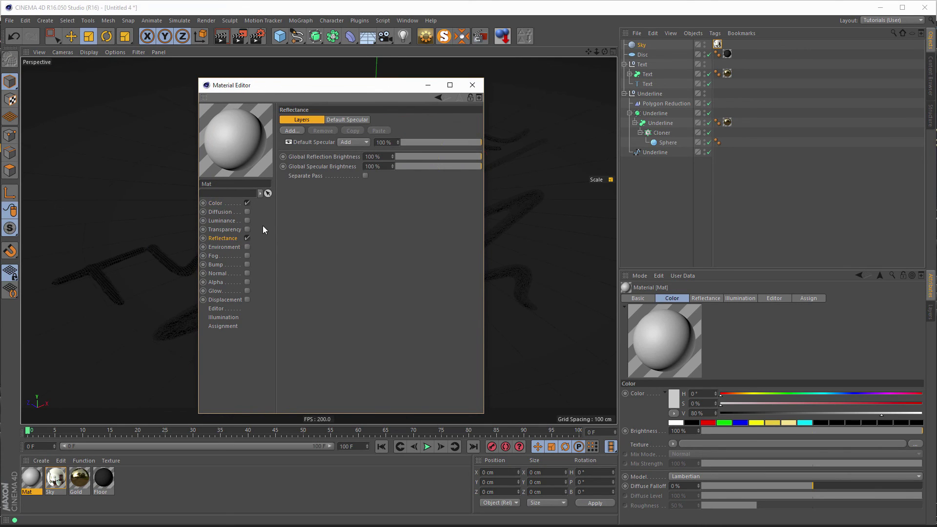
click(302, 142)
key(Delete)
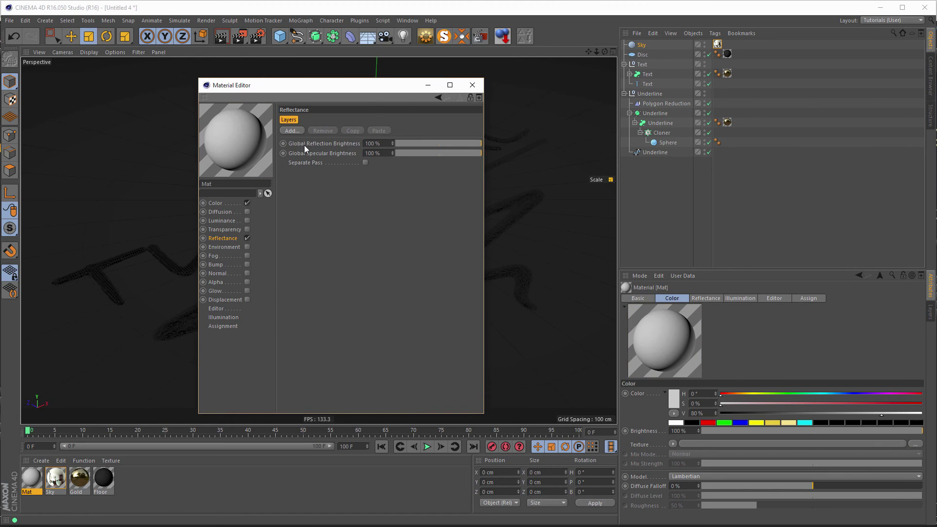
click(297, 130)
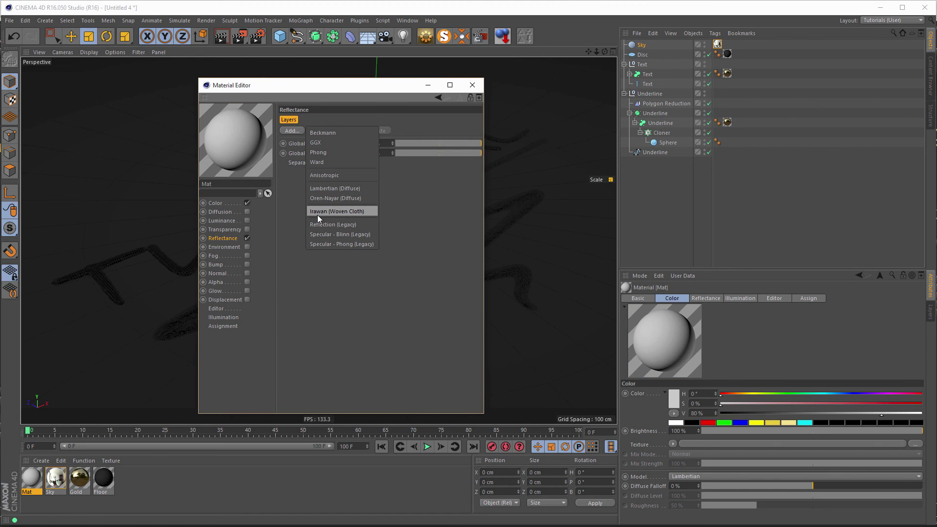
click(347, 211)
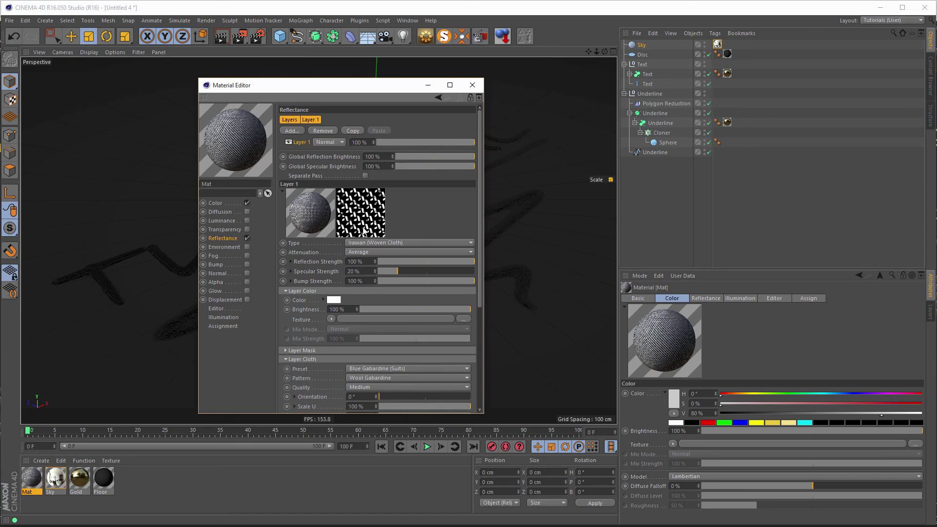
click(473, 92)
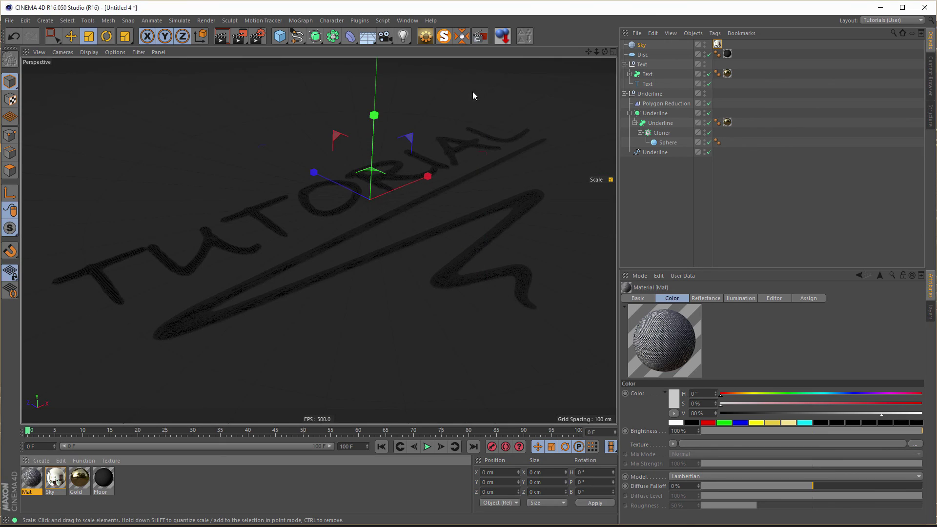
Delete the woven-cloth Mat material and render the underline with subdivision smoothing off.
key(Delete)
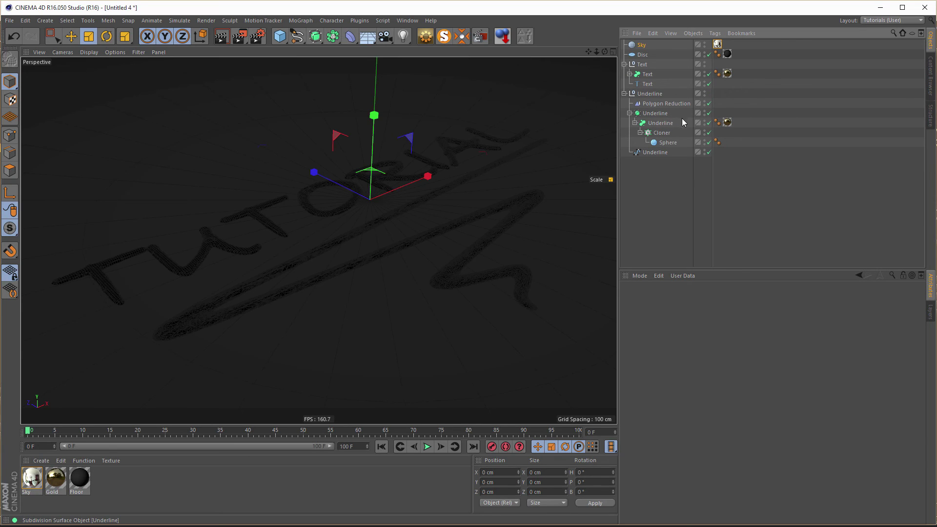
click(710, 113)
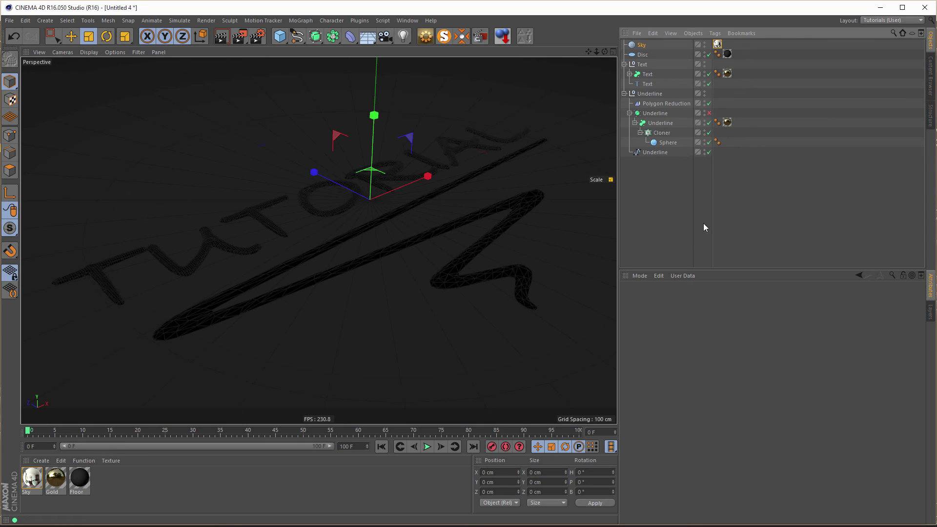
key(ctrl+r)
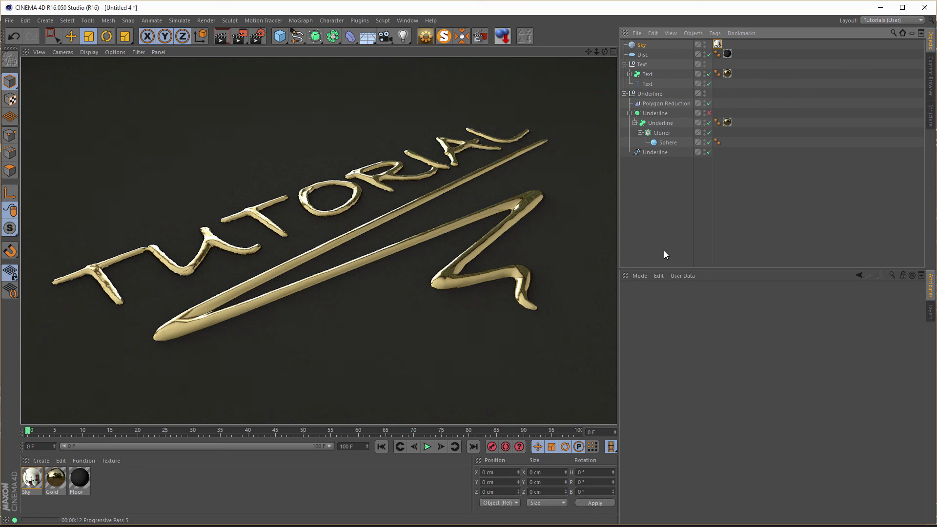
Turn the underline's Subdivision Surface back on, re-render to compare, then stop the render.
click(710, 113)
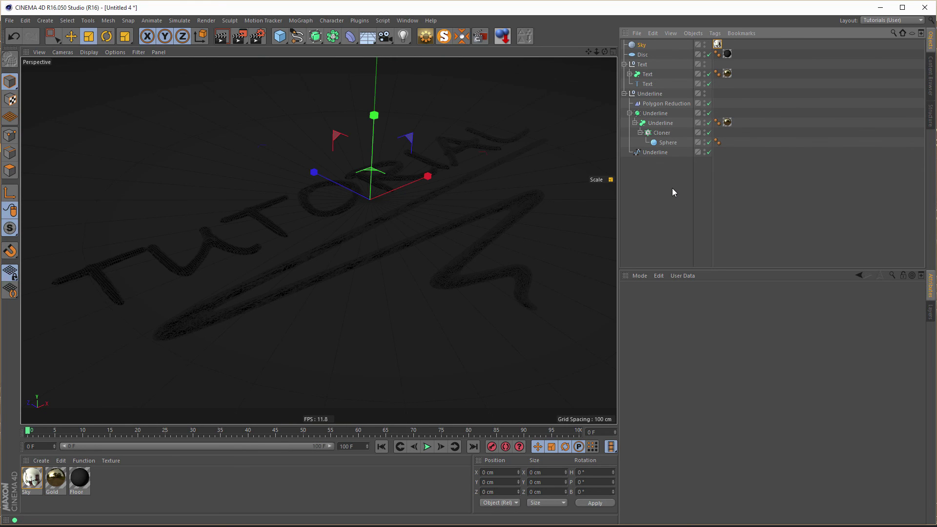
key(ctrl+r)
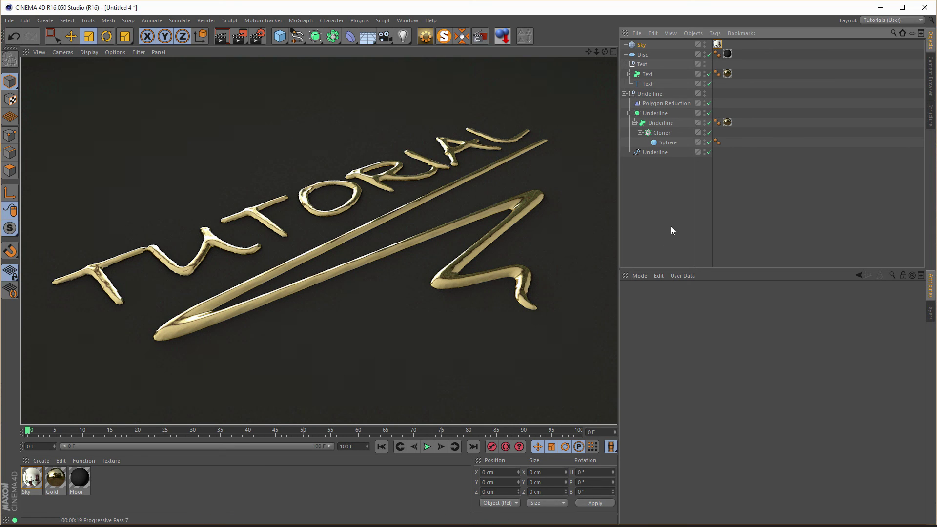
click(313, 490)
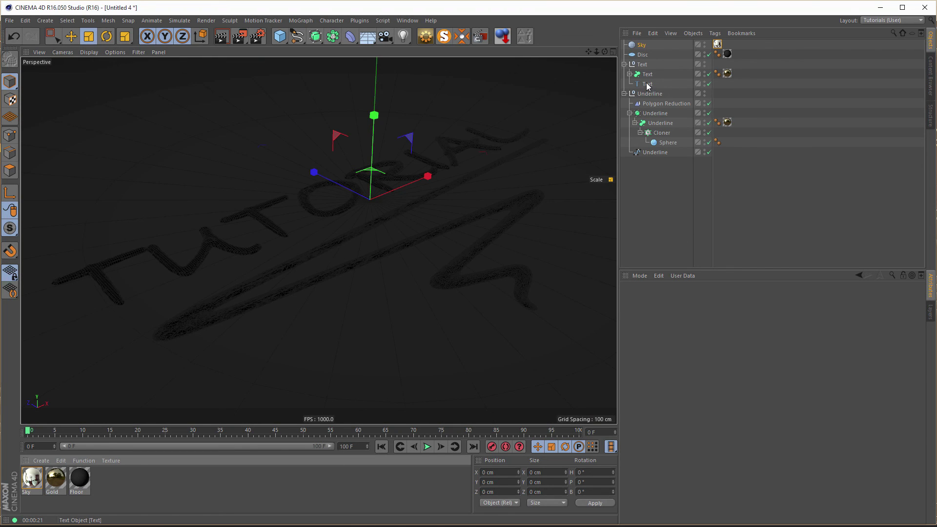
Change the Text spline's wording from TUTORIAL to 'NIKO'.
click(648, 84)
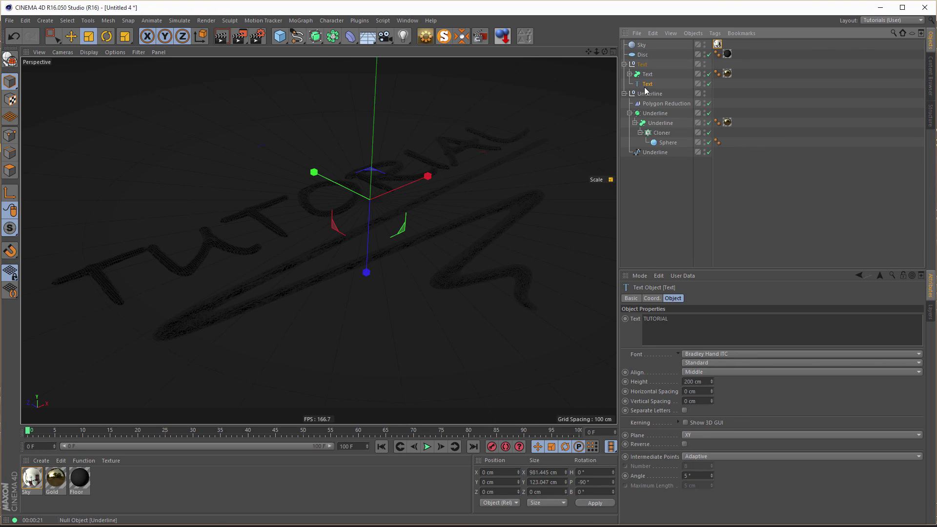
double_click(656, 319)
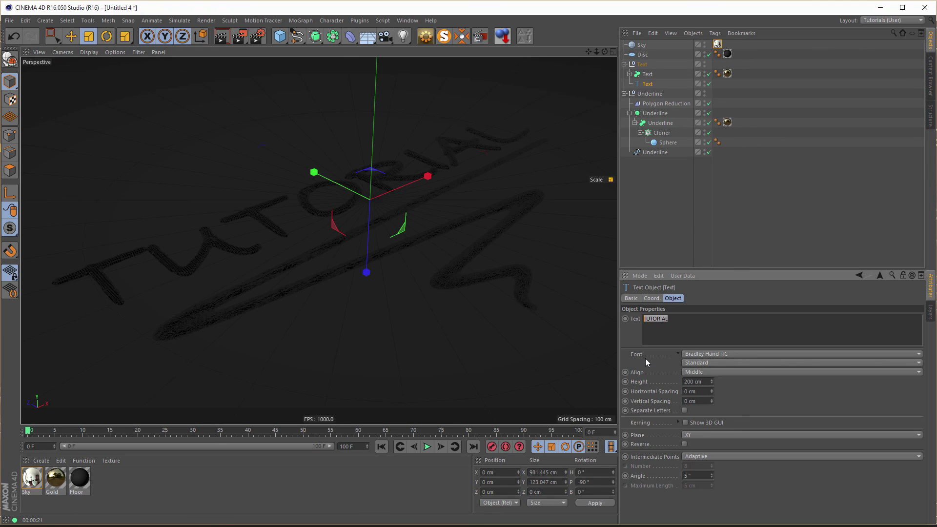
text(NIKO)
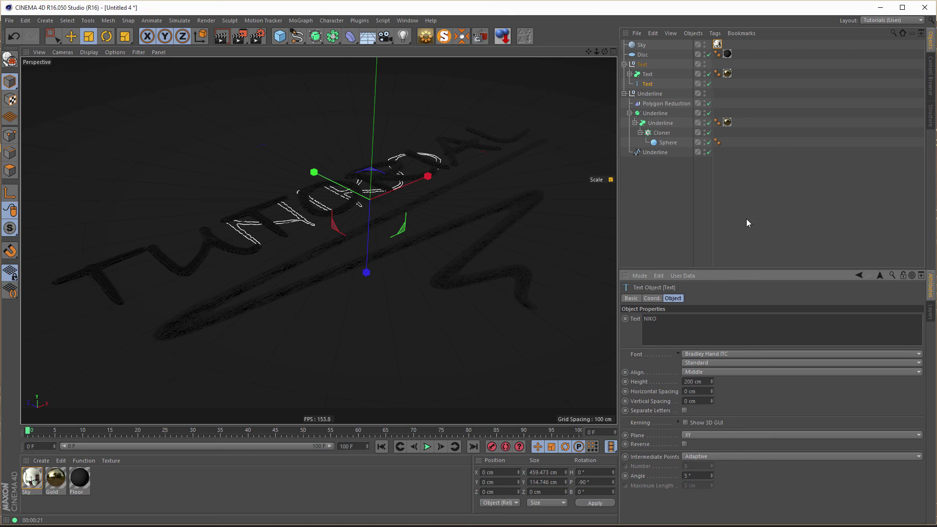
Copy the sphere Cloner under Text, link the Text spline as its object, and render.
ctrl+drag(662, 133, 631, 77)
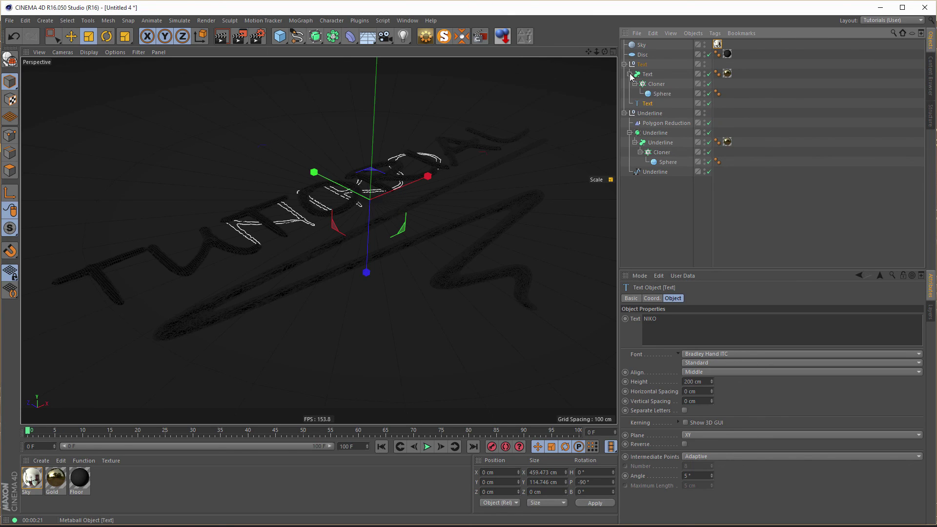
click(656, 85)
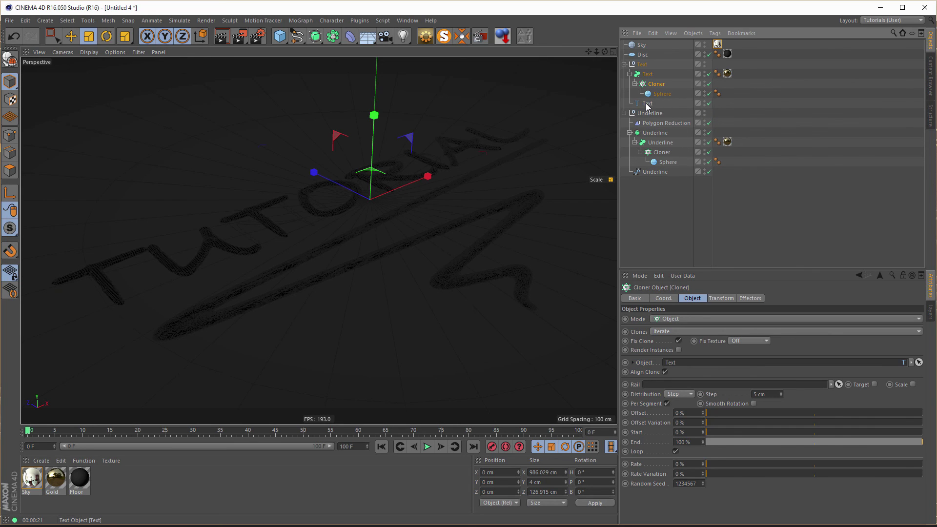
drag(648, 103, 689, 367)
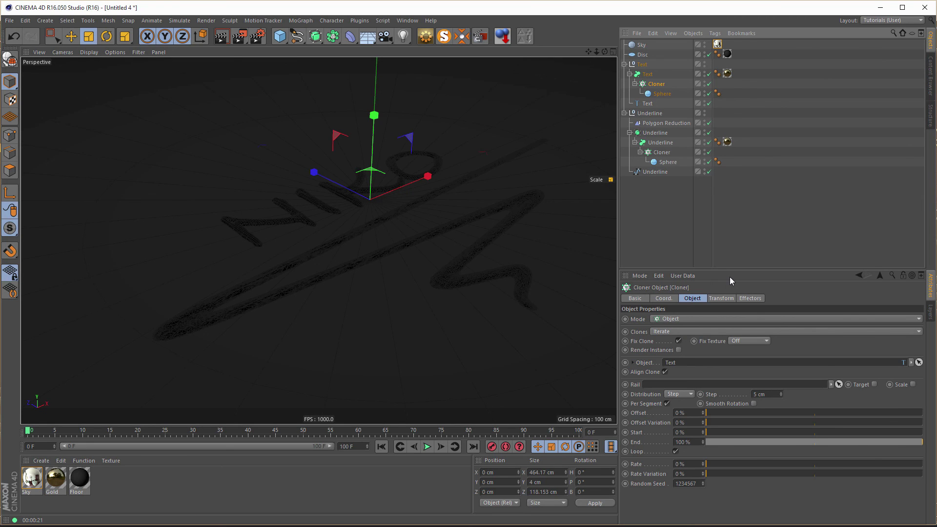
key(ctrl+r)
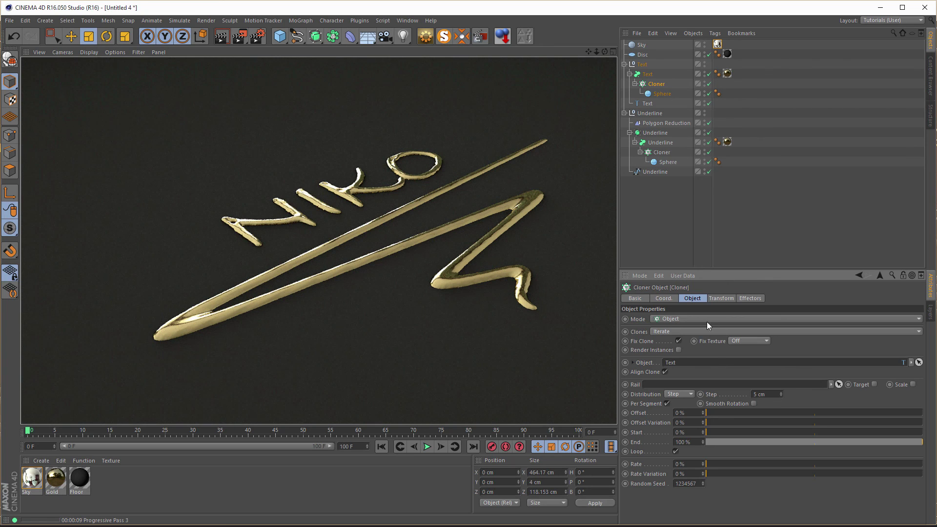
click(647, 103)
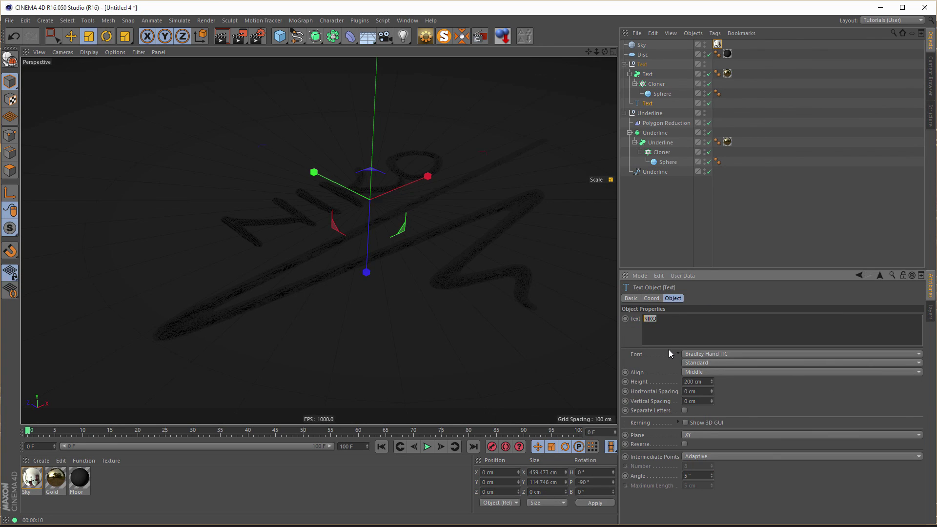
Set the text to 'HOPE YOU LIKE', select its Cloner, frame the full wording and render.
text(HOPE YOU LIKE)
click(769, 402)
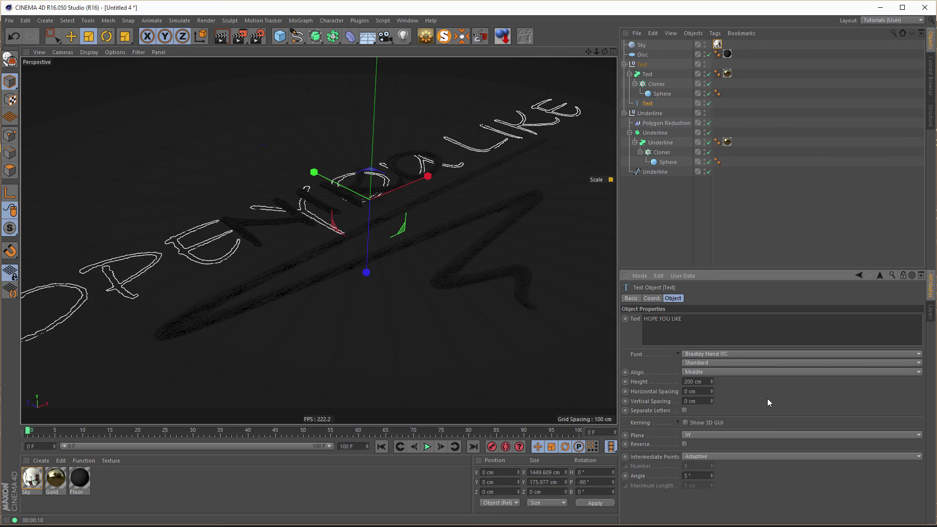
click(655, 84)
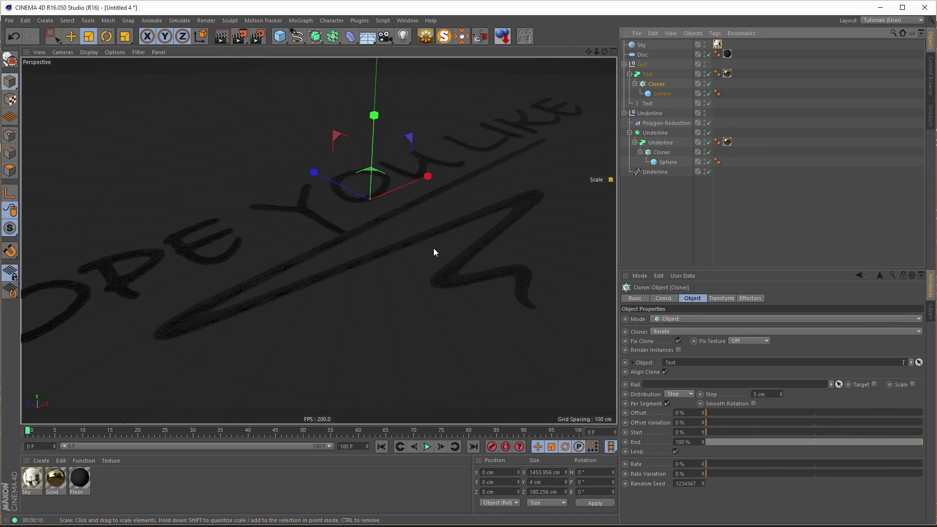
alt+middle_drag(419, 254, 448, 232)
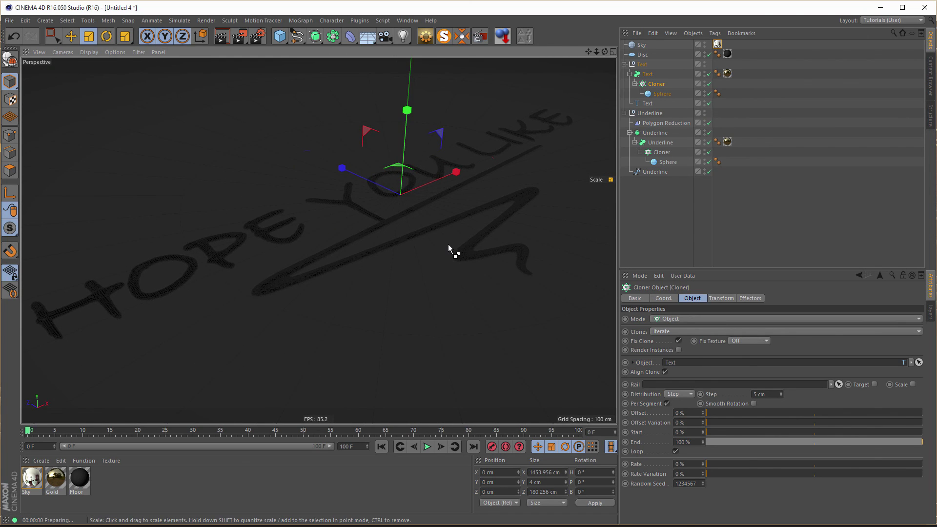
key(ctrl+r)
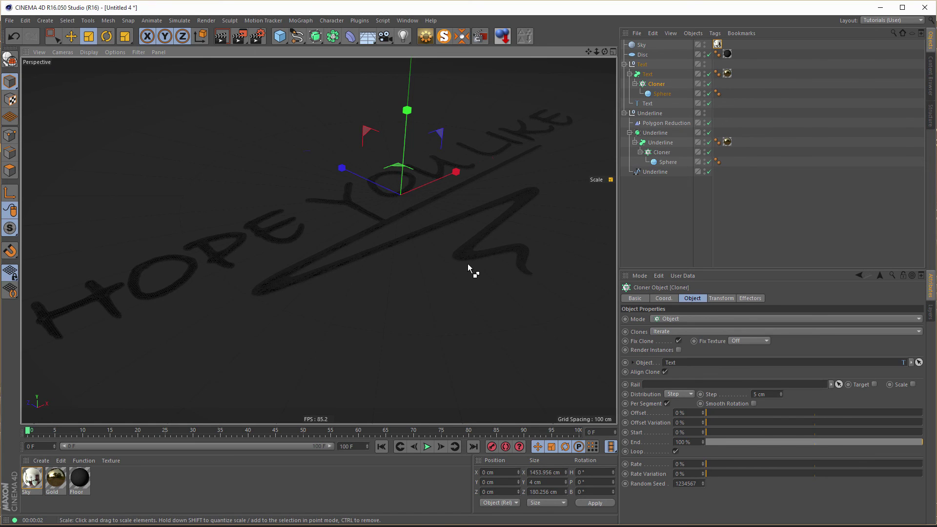